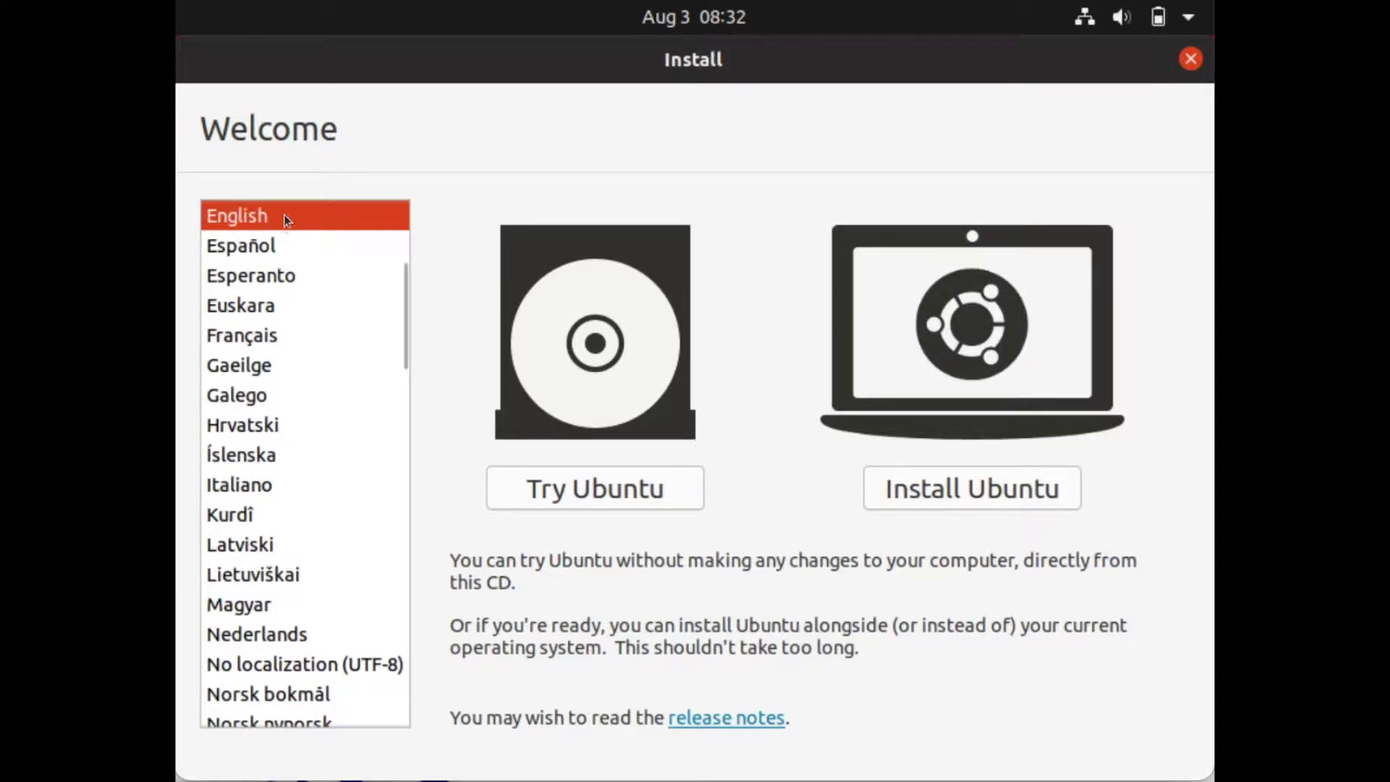
- Start installing Ubuntu with the English (Australian) keyboard layout
click(951, 491)
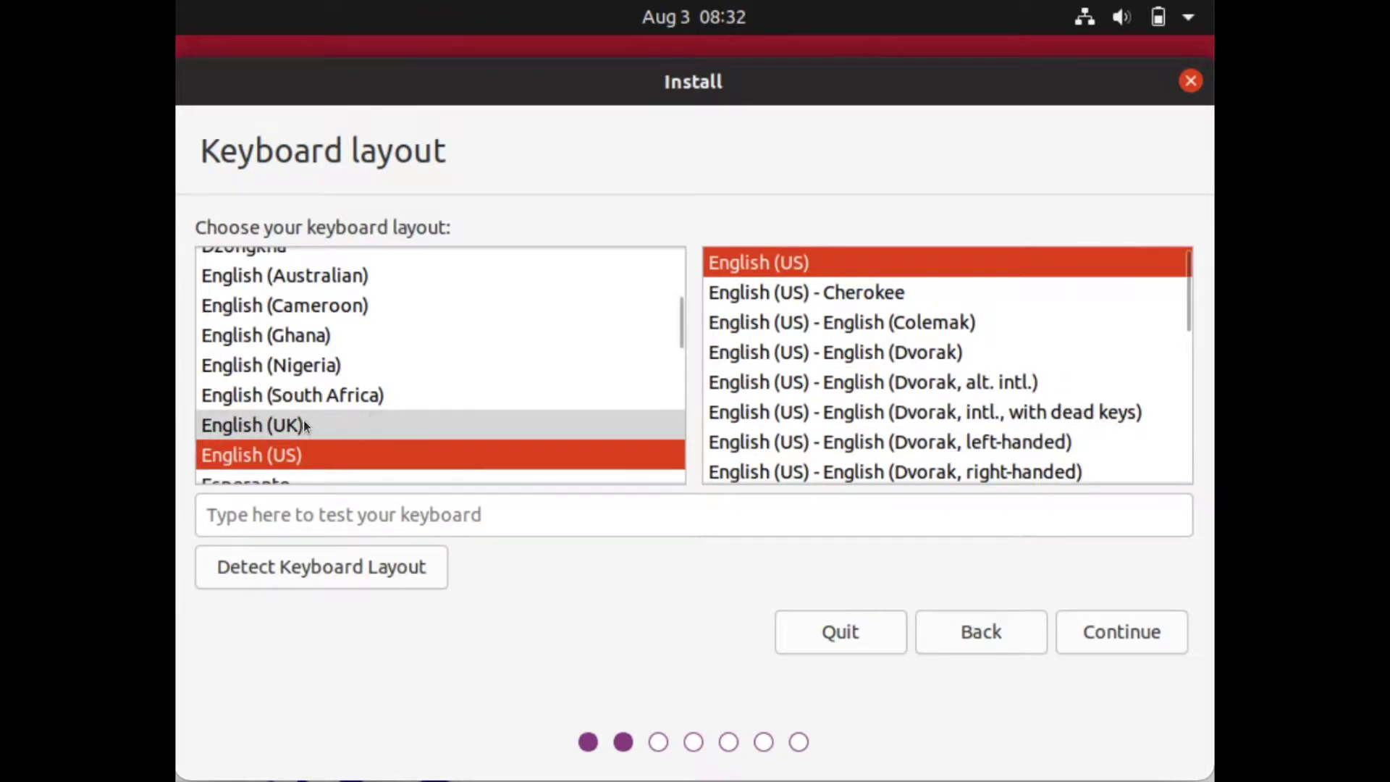
click(314, 274)
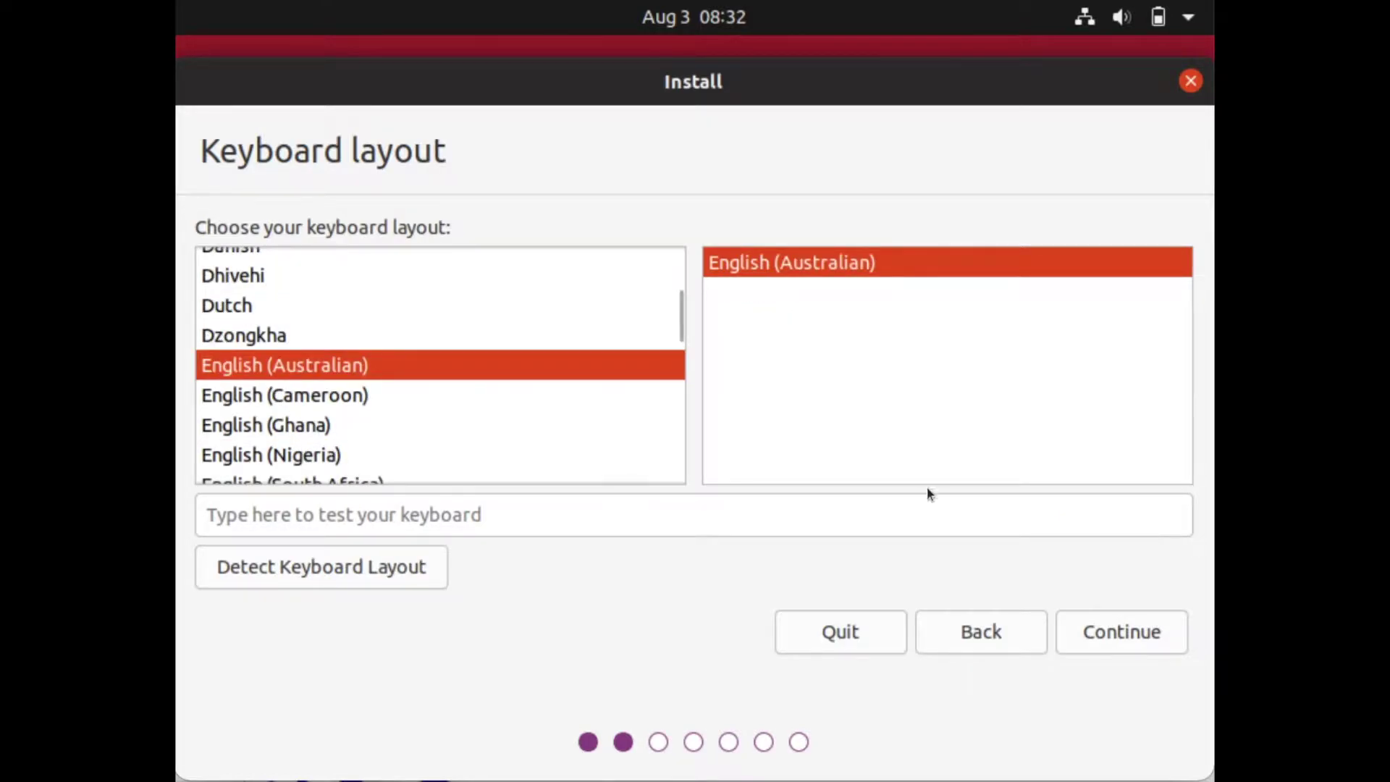
click(1094, 632)
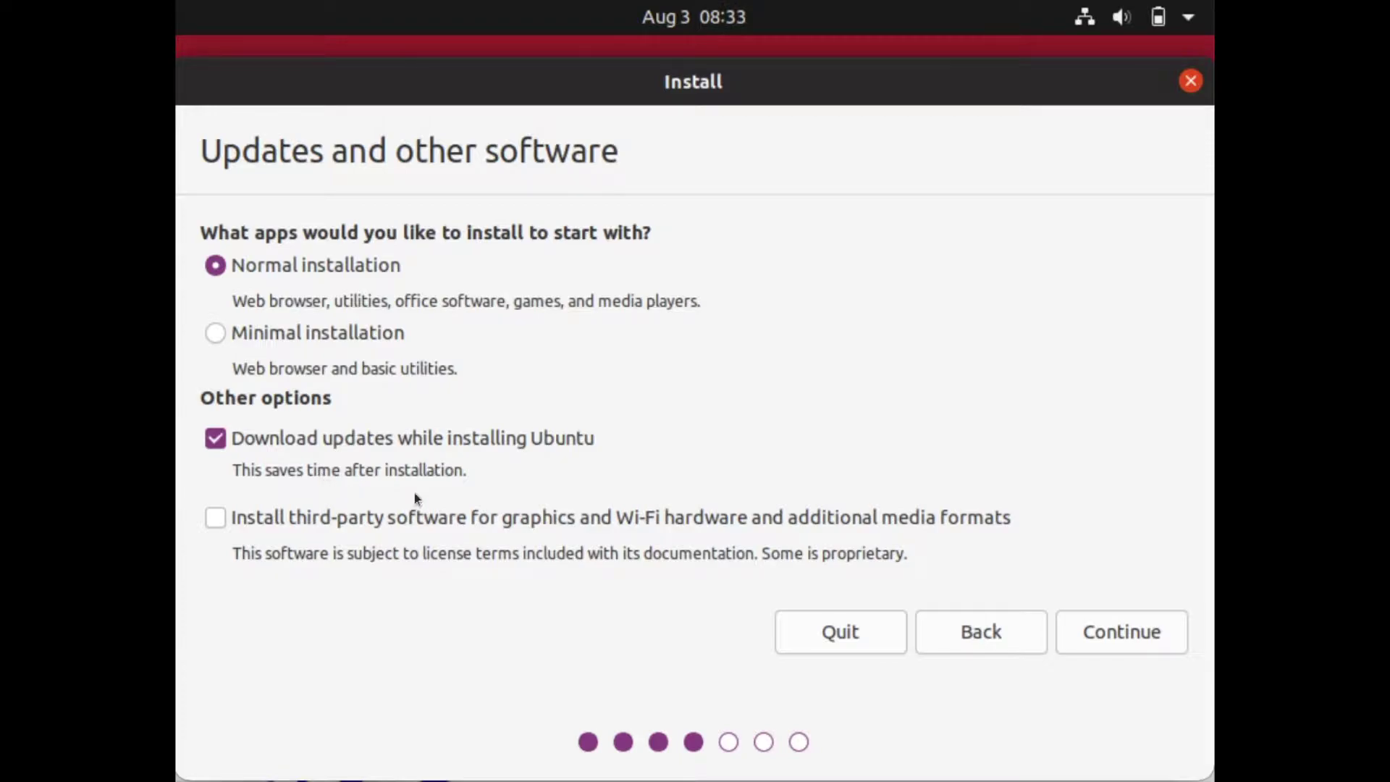
- Proceed with Normal installation and updates downloaded while installing
click(1177, 640)
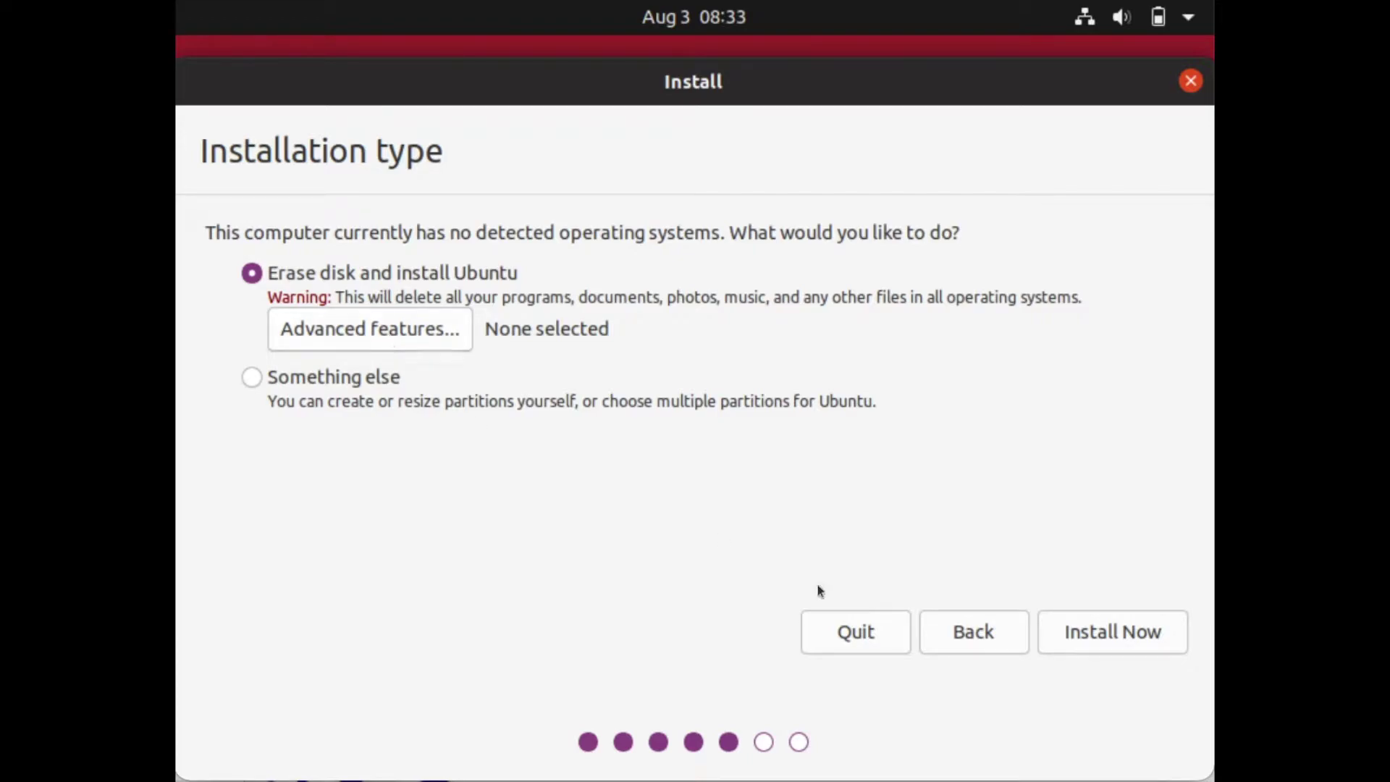
- Erase the disk to install Ubuntu and confirm writing the partition changes
click(1070, 641)
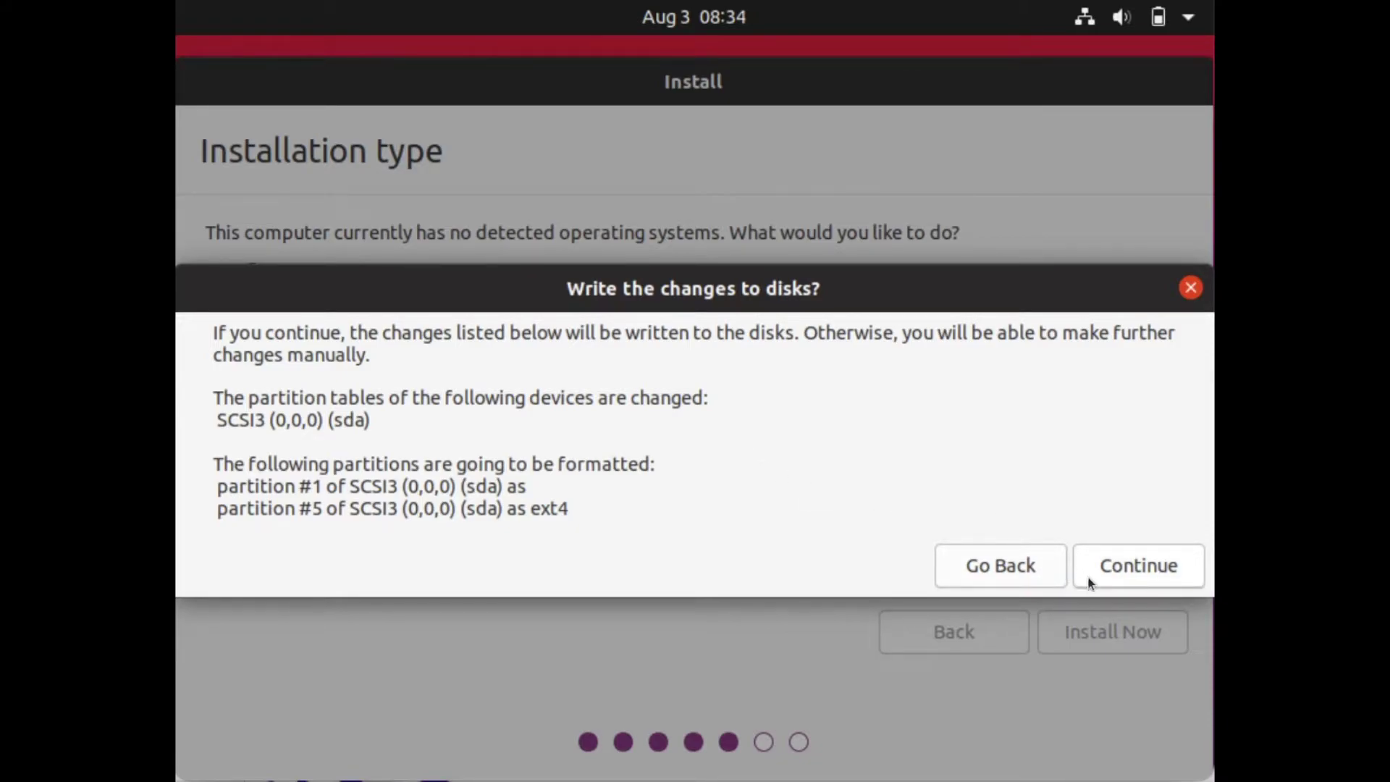
click(1118, 570)
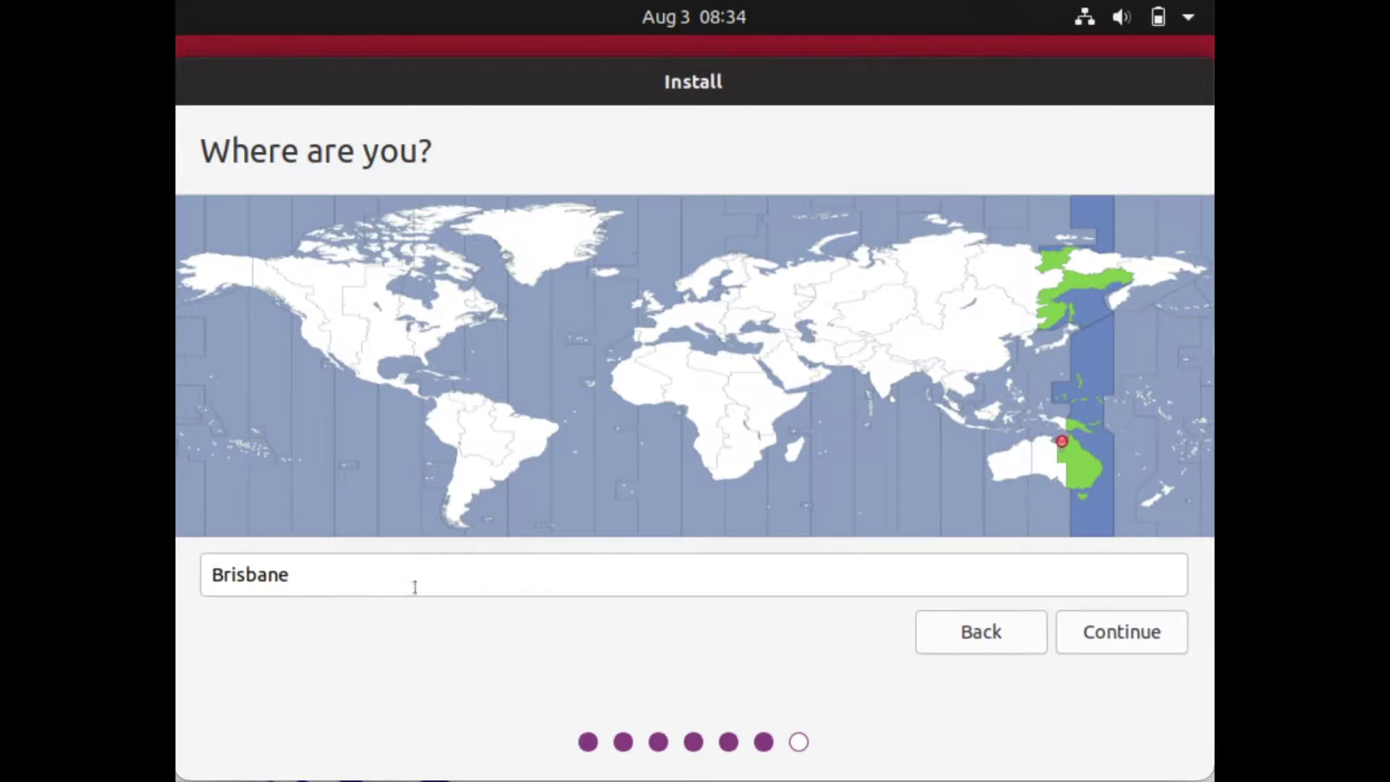
- Accept Brisbane as the location and create the user account with the user's name and a confirmed password
click(1101, 633)
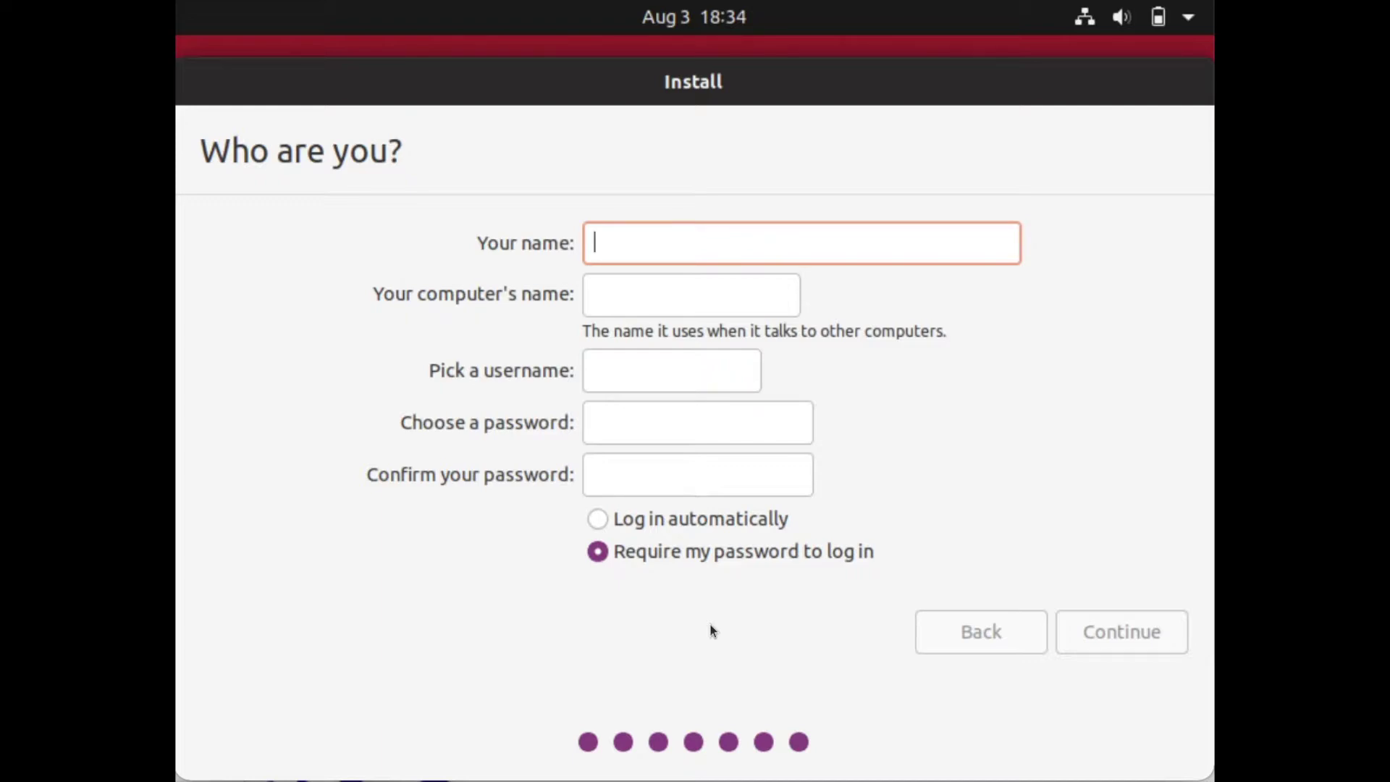
text(Eric)
key(BackSpace)
text(k)
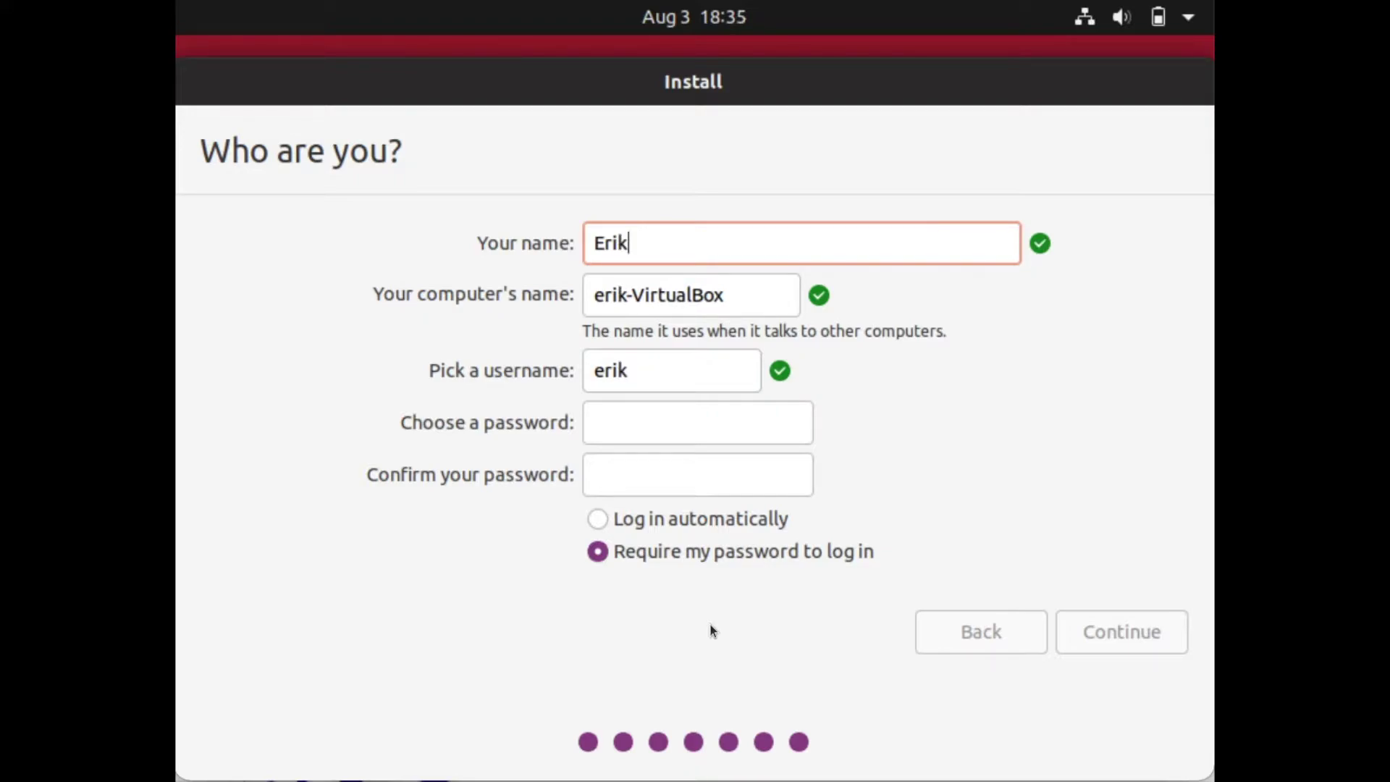
click(637, 419)
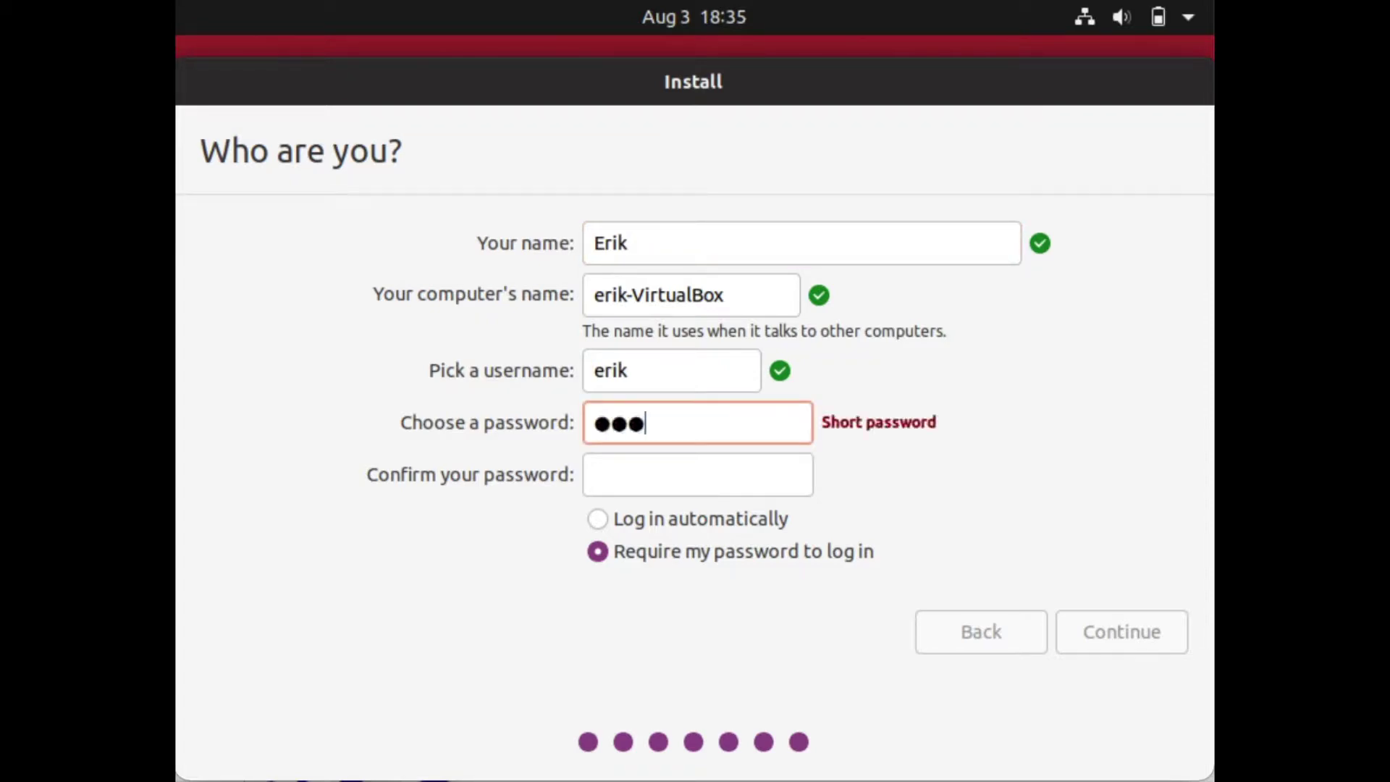
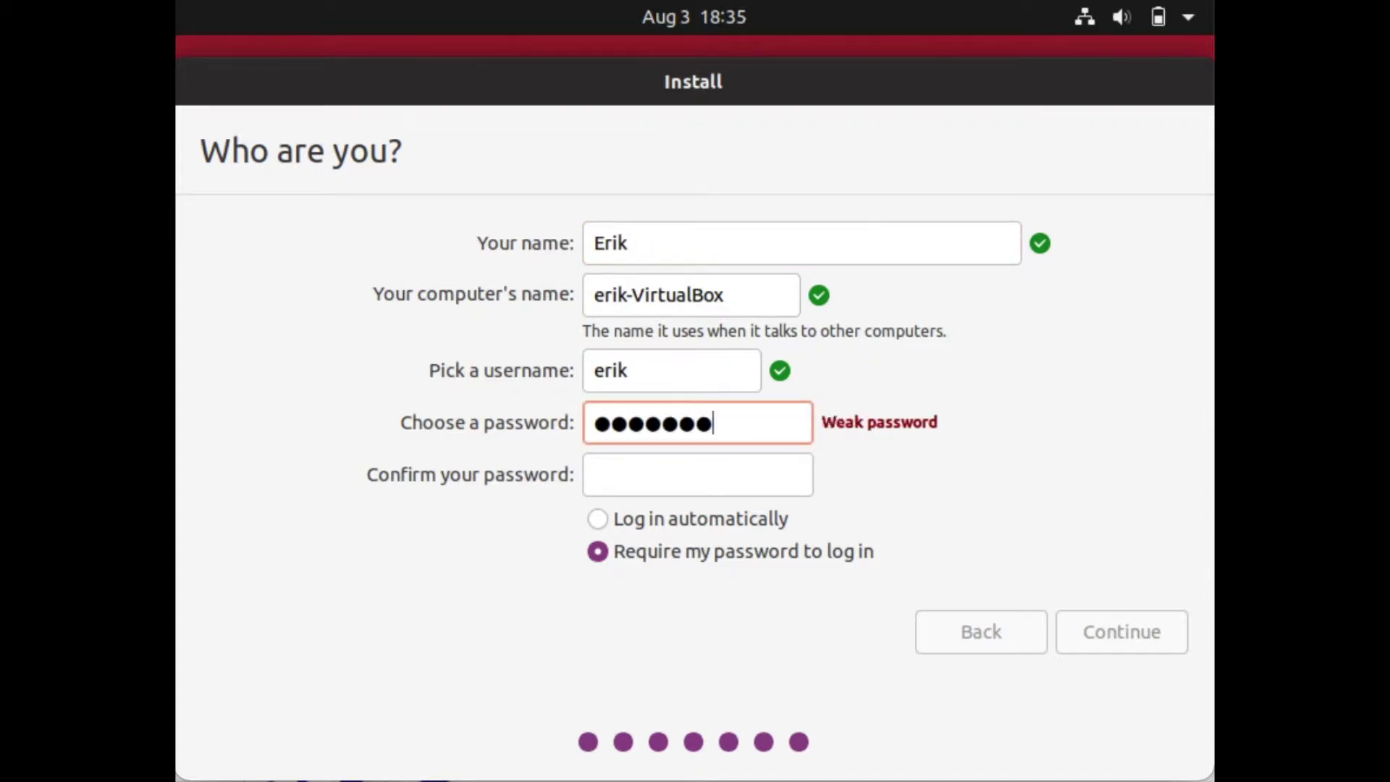
key(Tab)
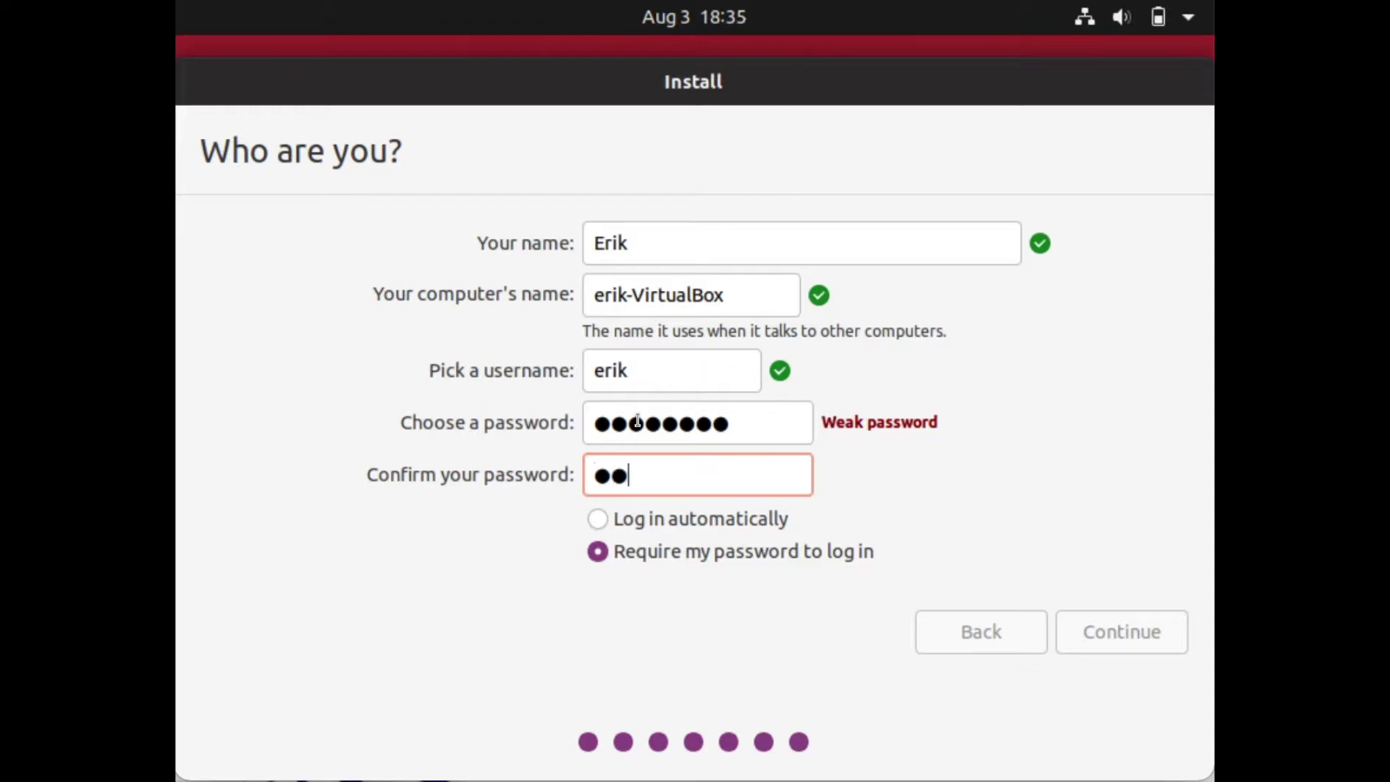
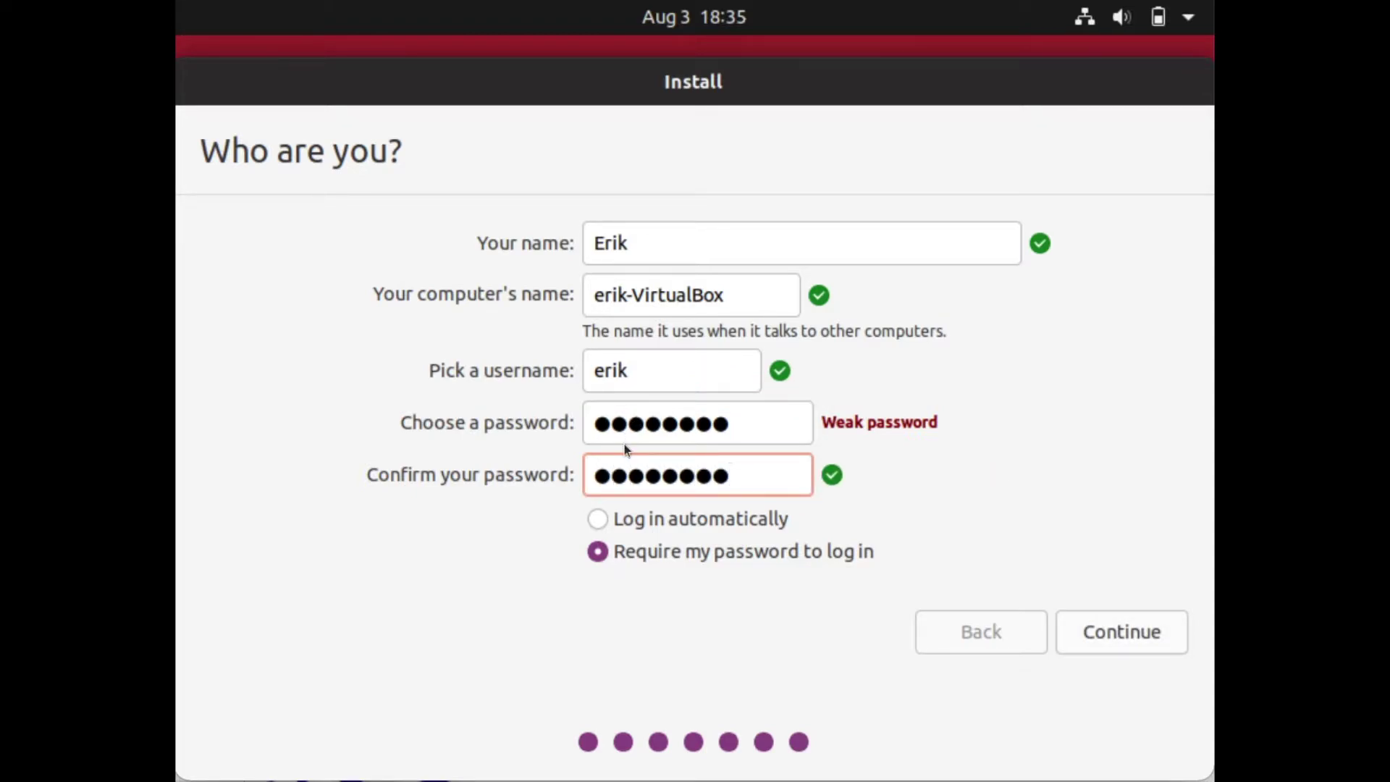
click(1096, 636)
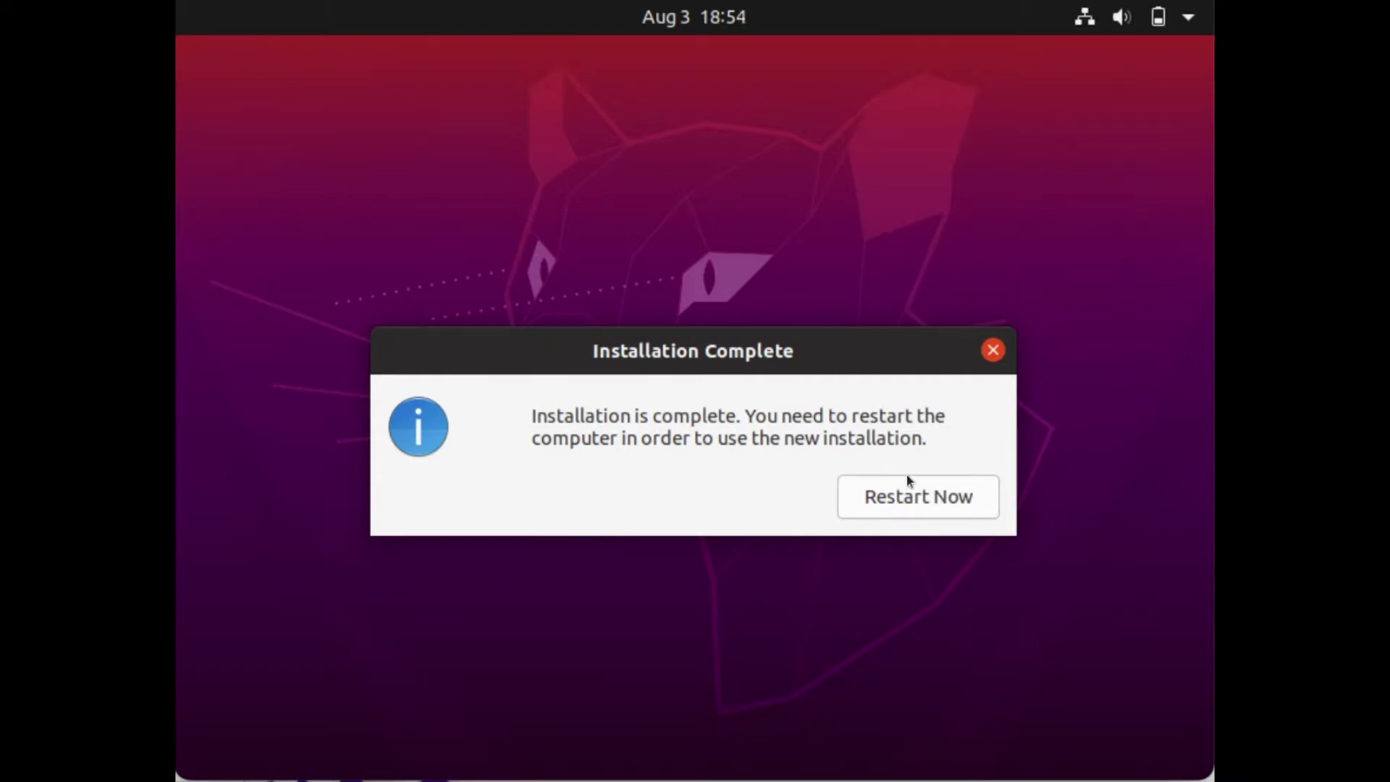
- Restart into the new installation after the installation medium is removed
click(963, 497)
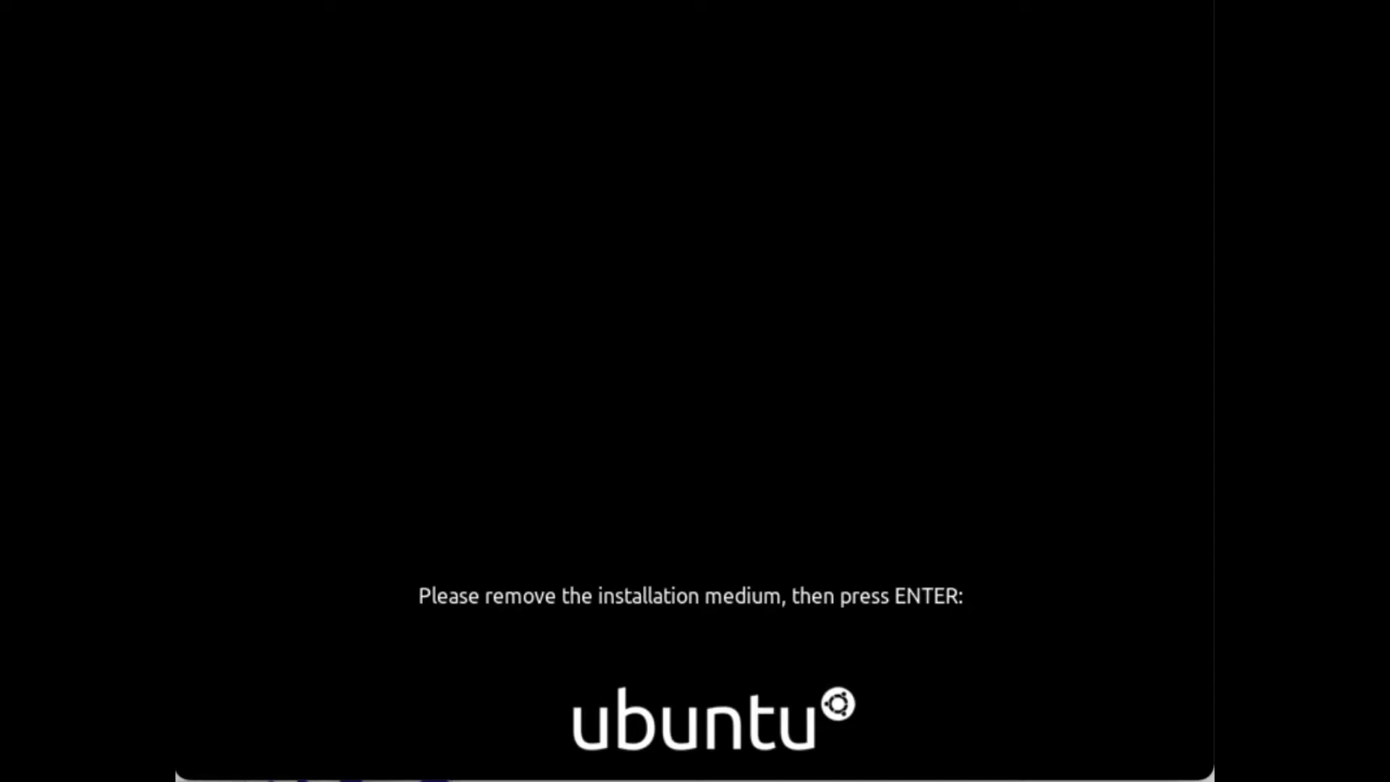
key(Return)
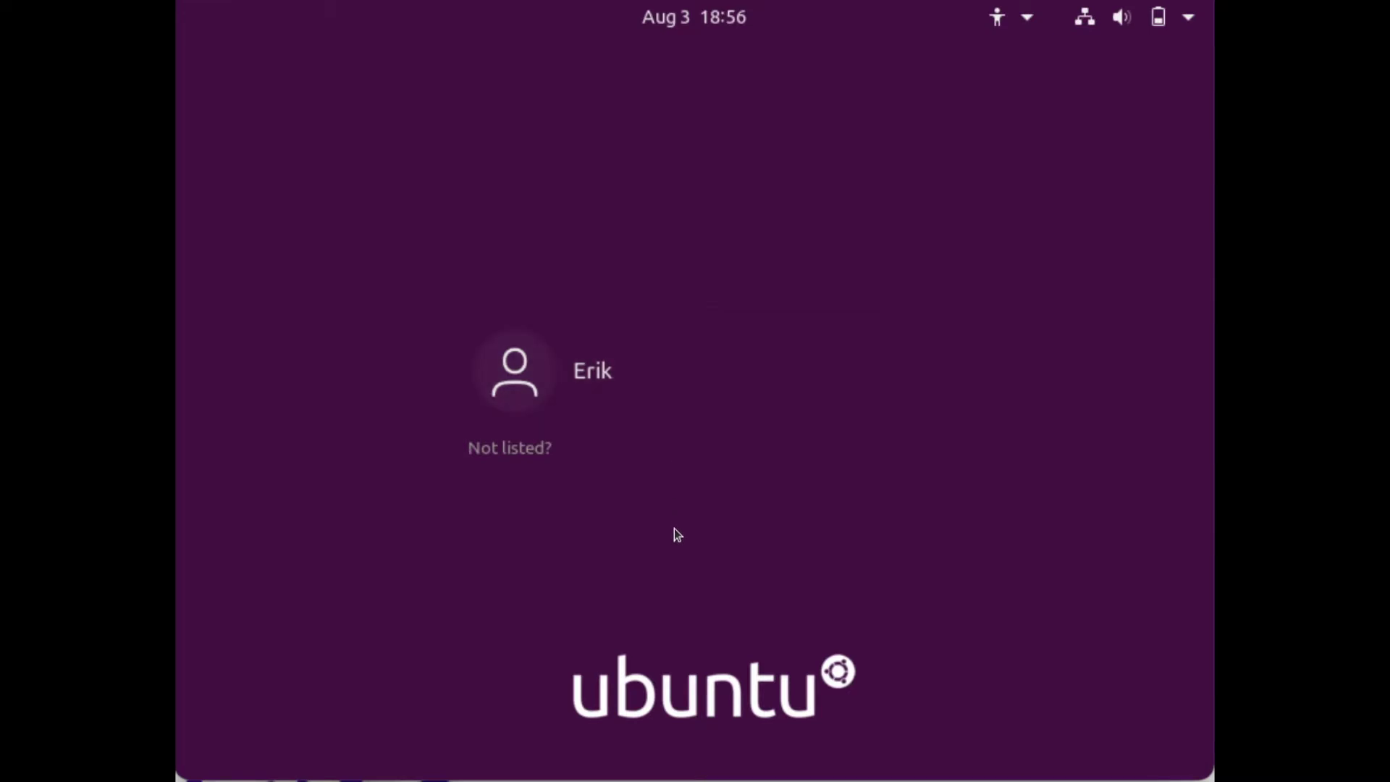
- Log in to the new user account with its password
click(623, 375)
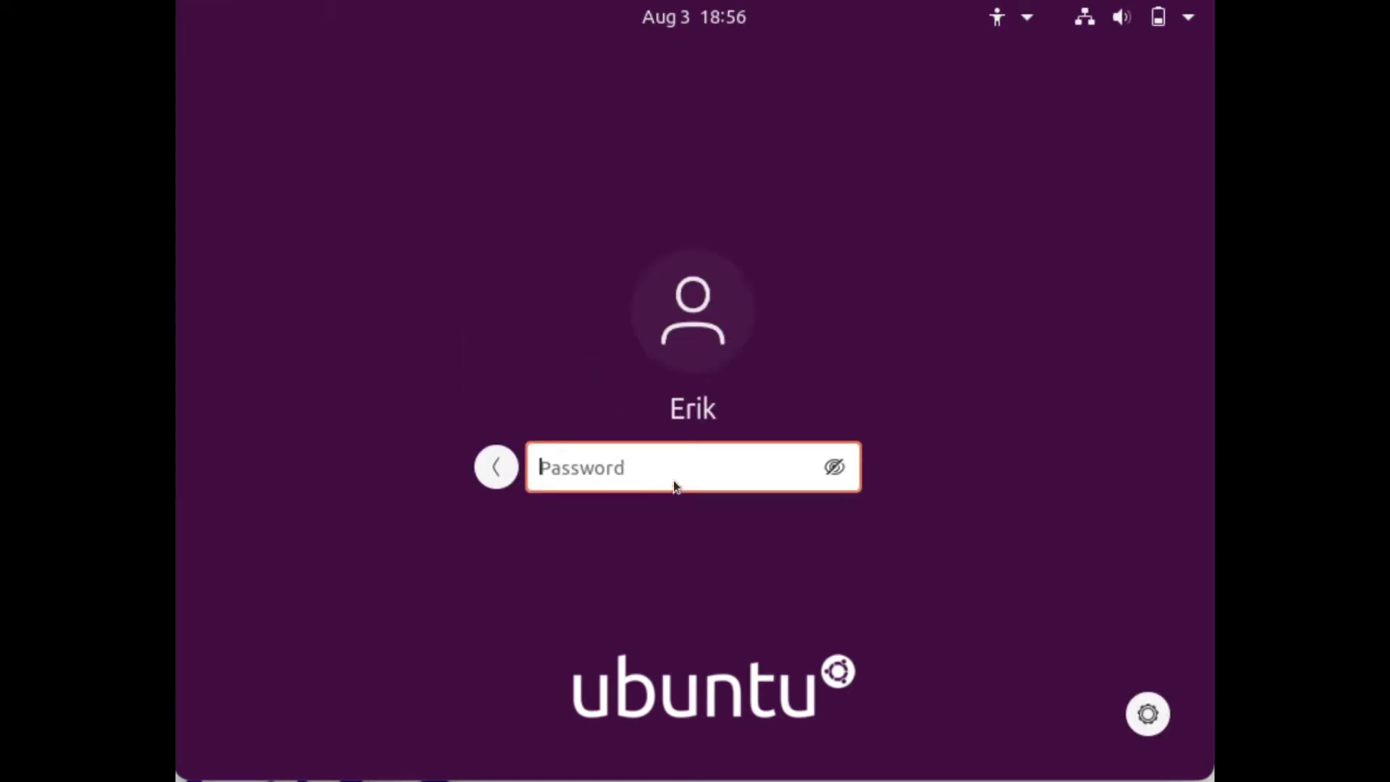
text(*********)
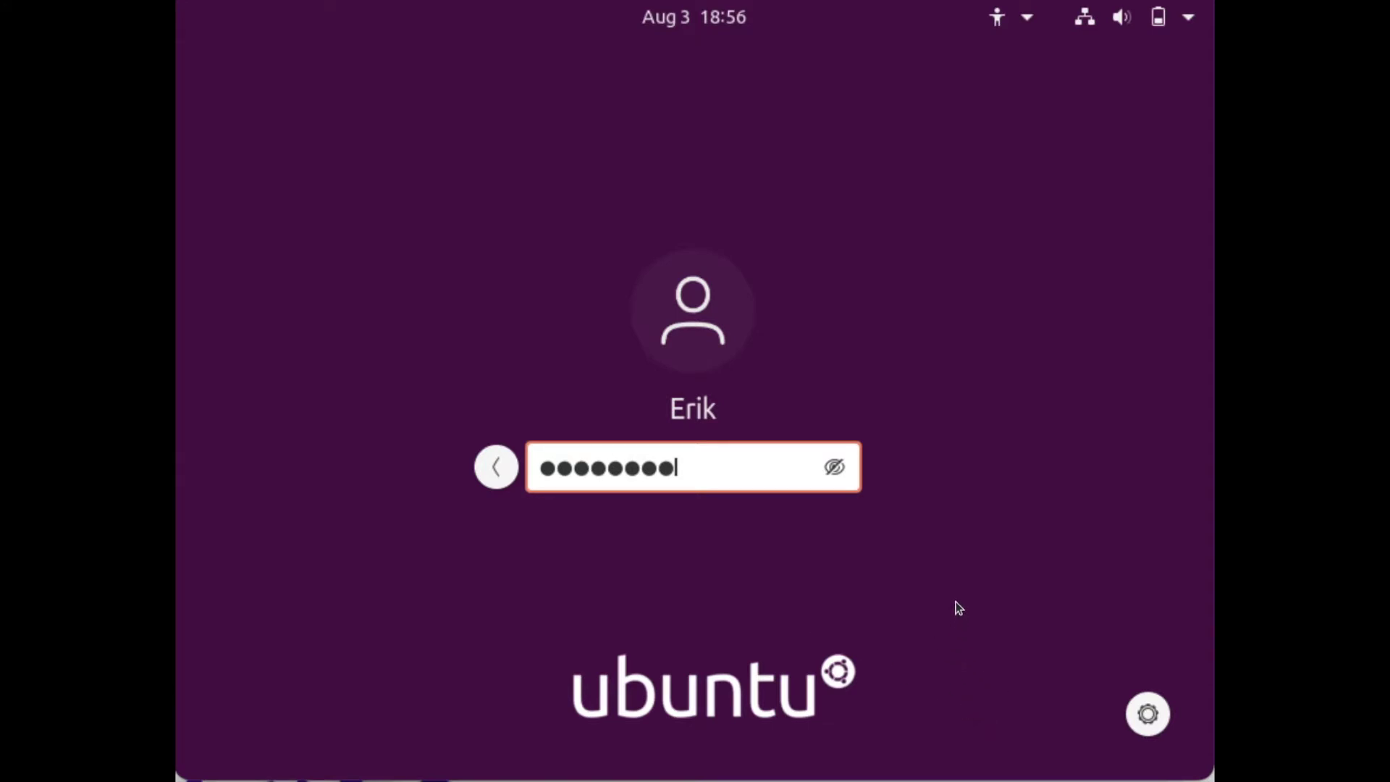
key(Return)
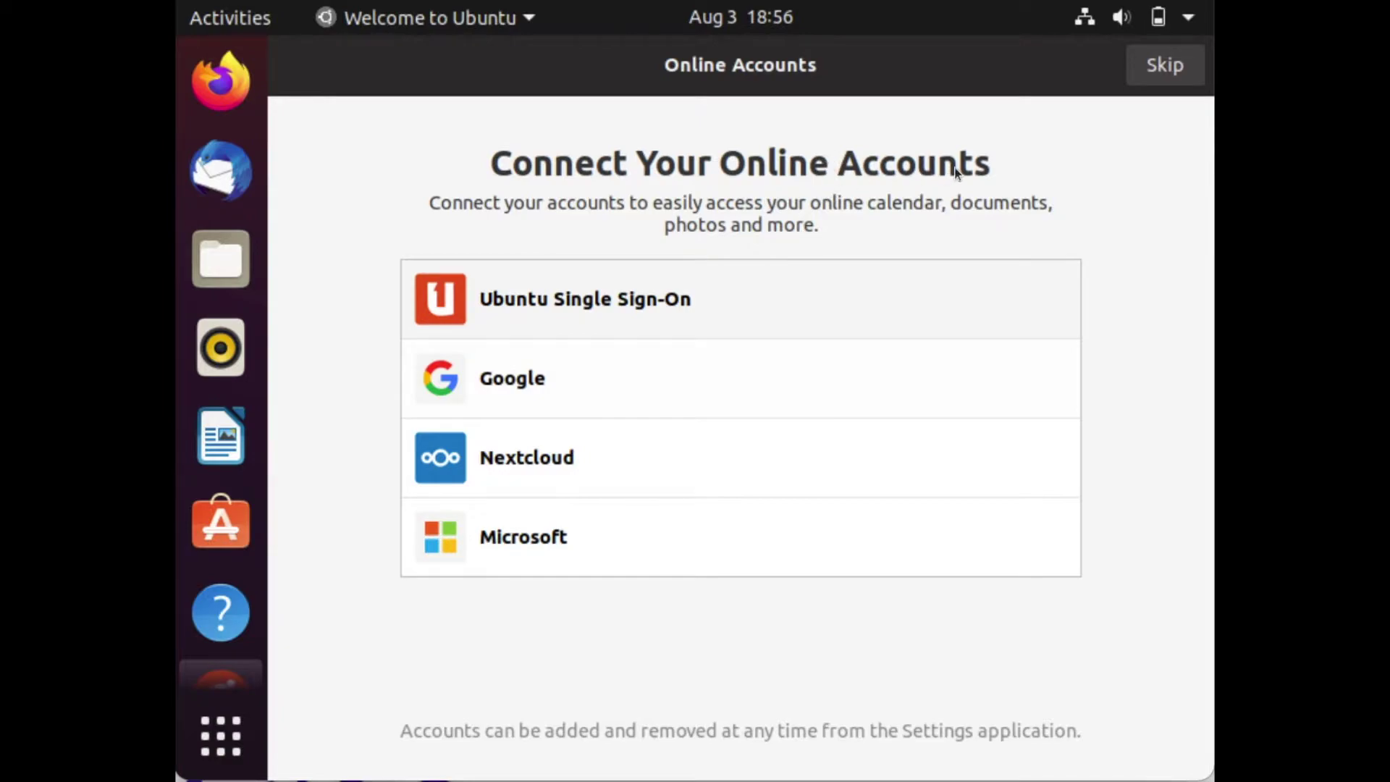
- Skip Online Accounts and Livepatch, and decline sending system info to Canonical
click(1157, 73)
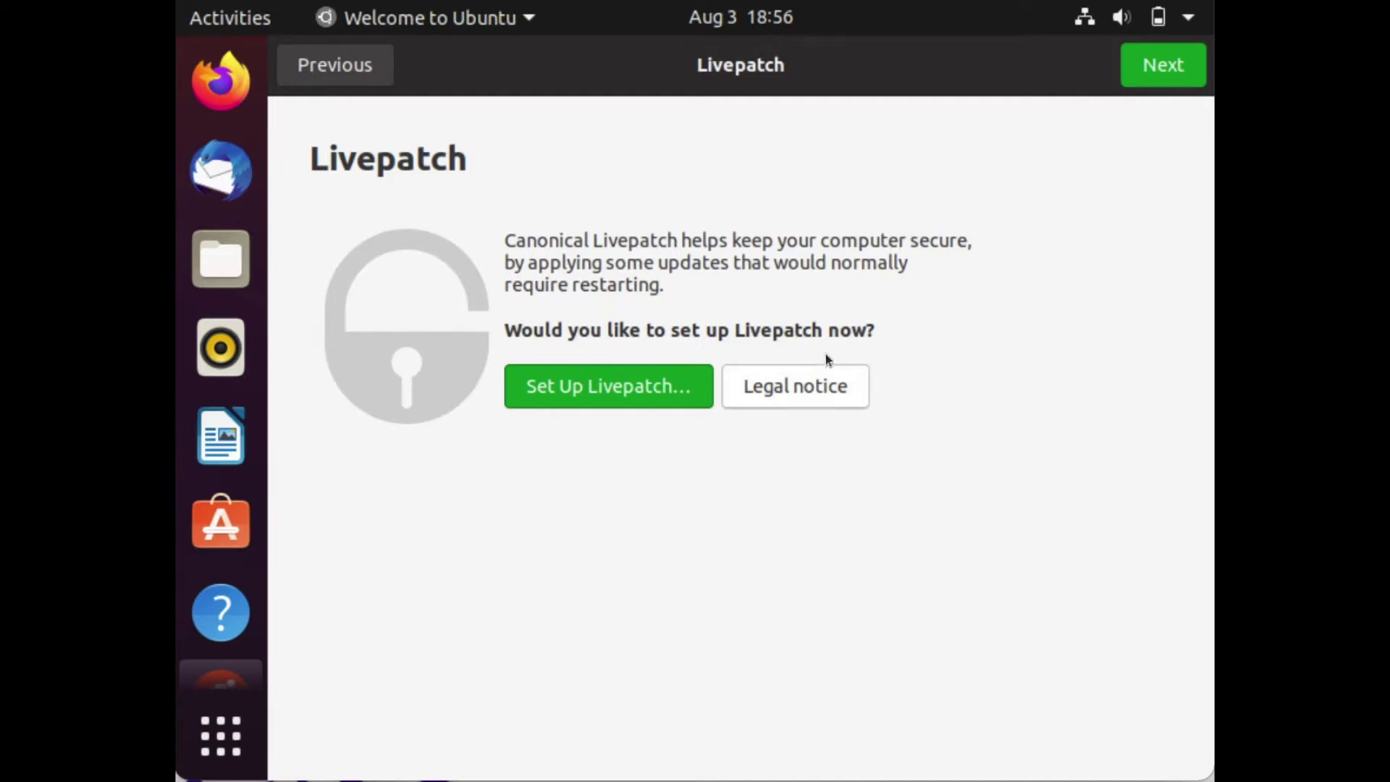
click(1154, 74)
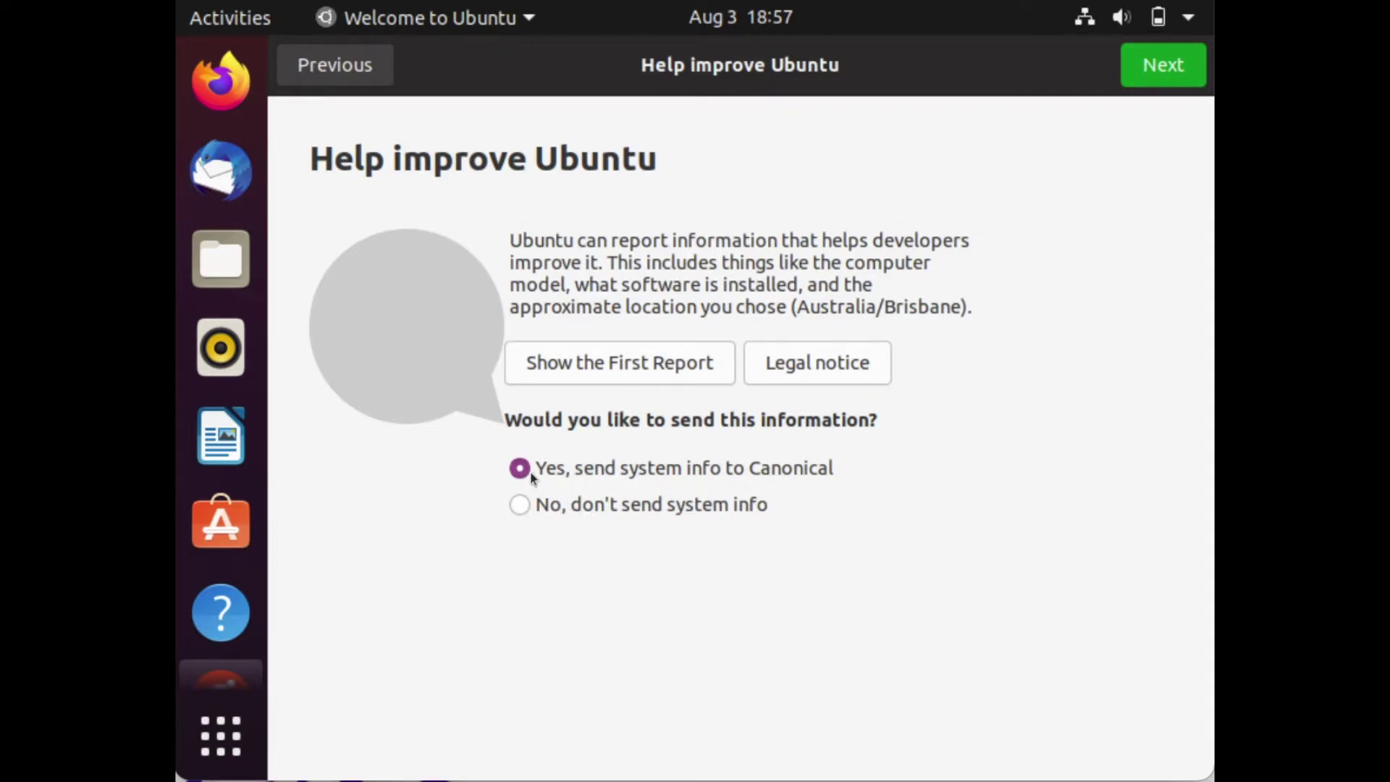
click(527, 503)
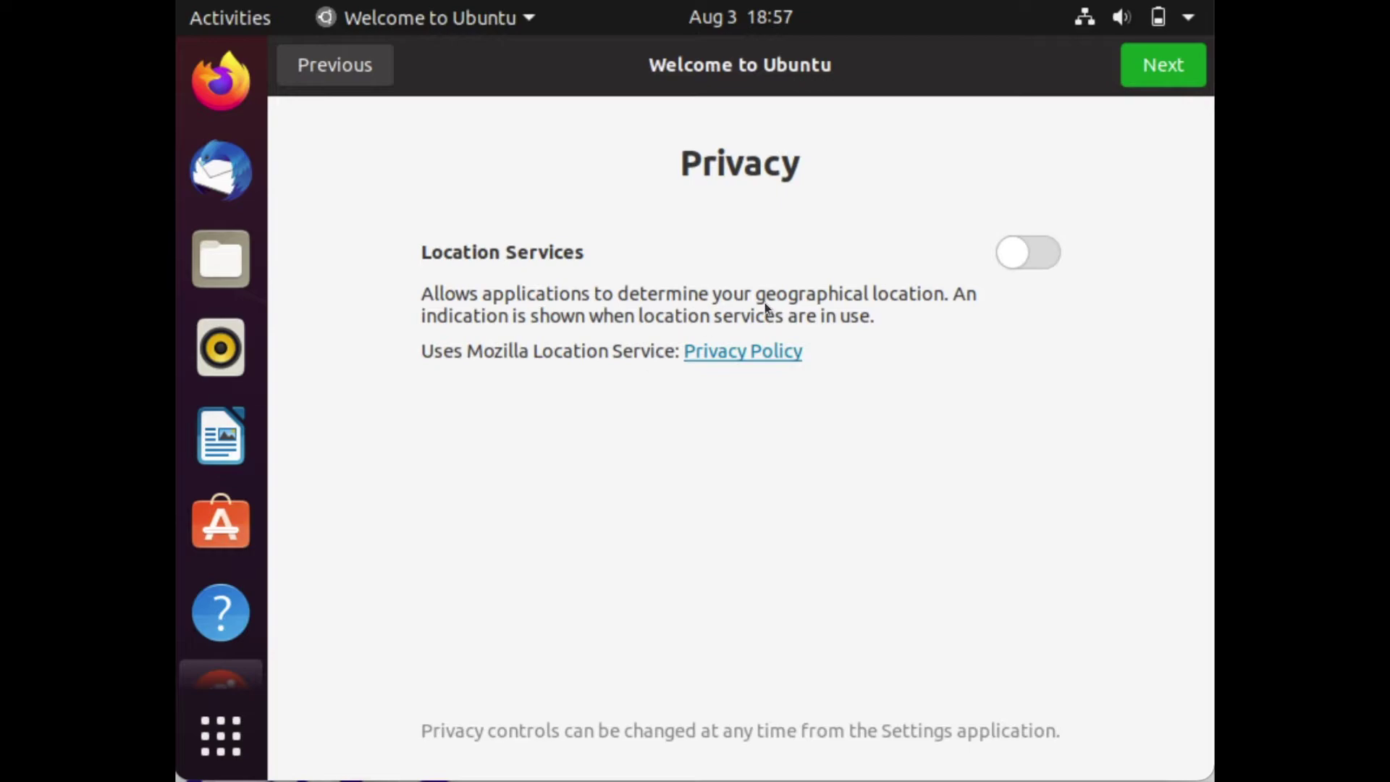
click(1141, 85)
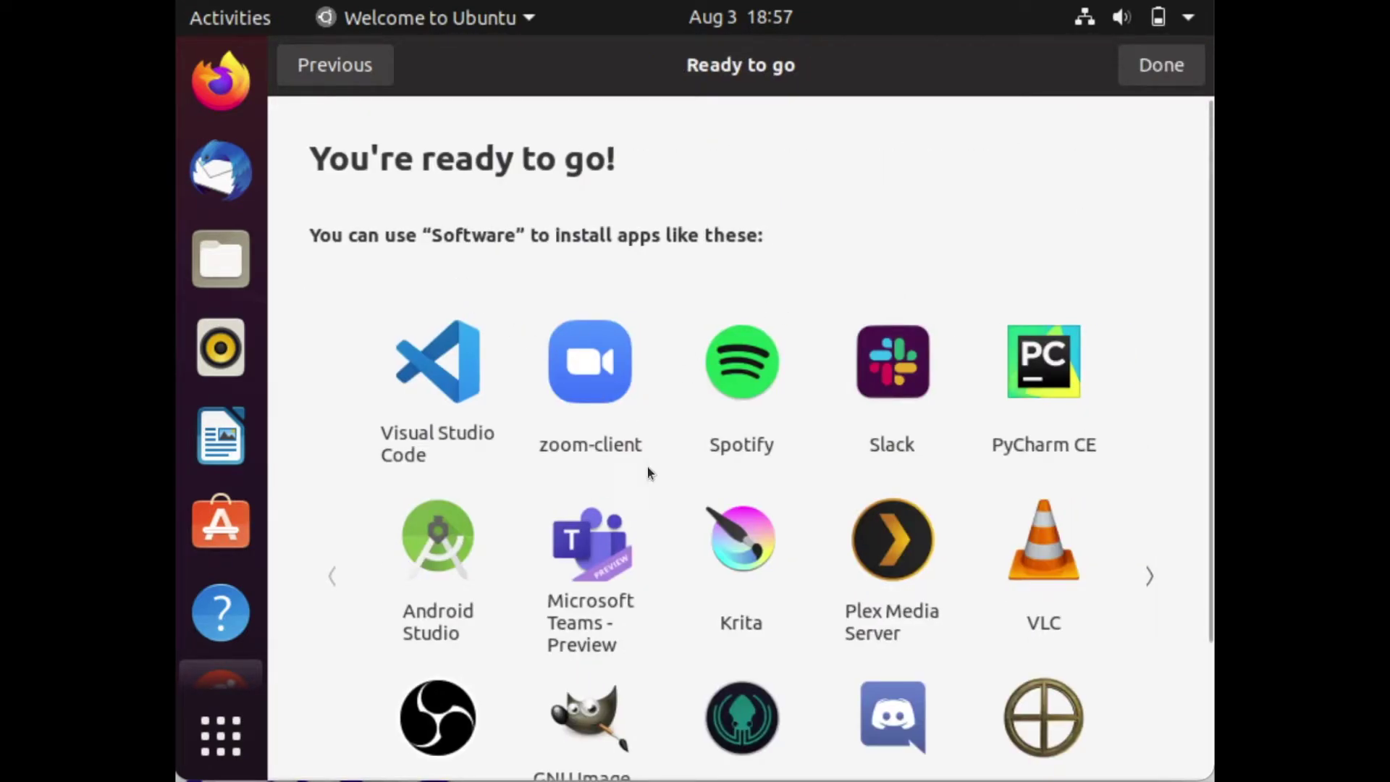
- Browse the suggested apps on the ready-to-go page and finish the welcome wizard with Done
scroll(649, 471, down, 2)
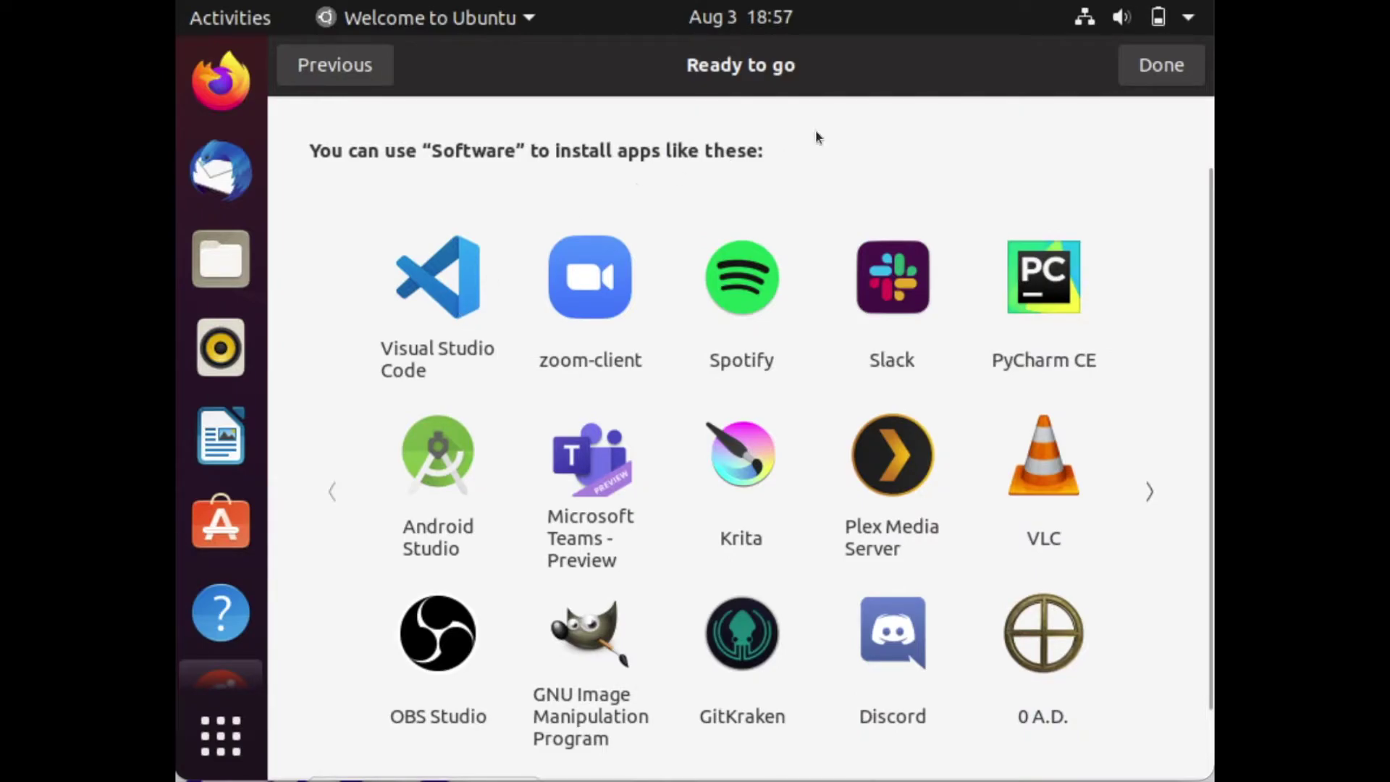
scroll(699, 398, down, 2)
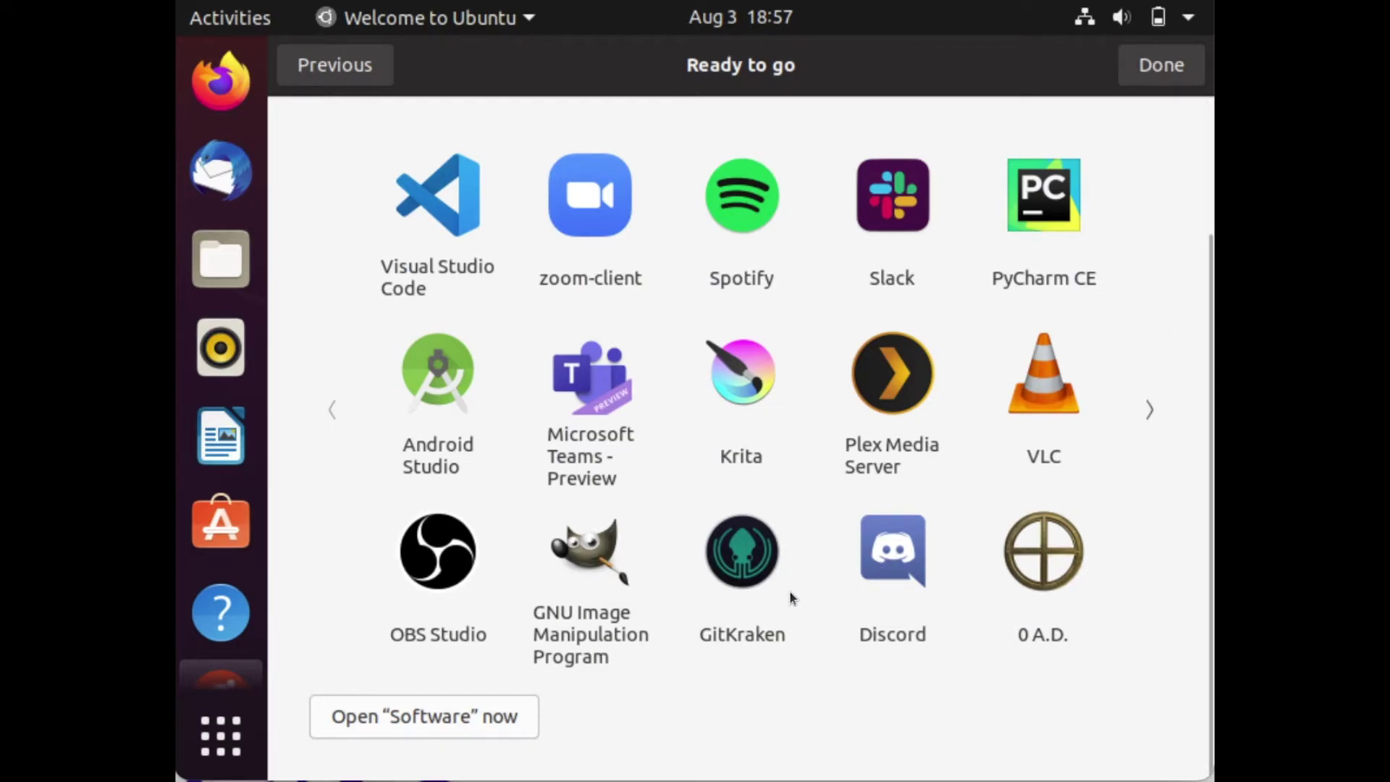
scroll(675, 618, up, 3)
scroll(675, 619, down, 3)
scroll(676, 618, up, 3)
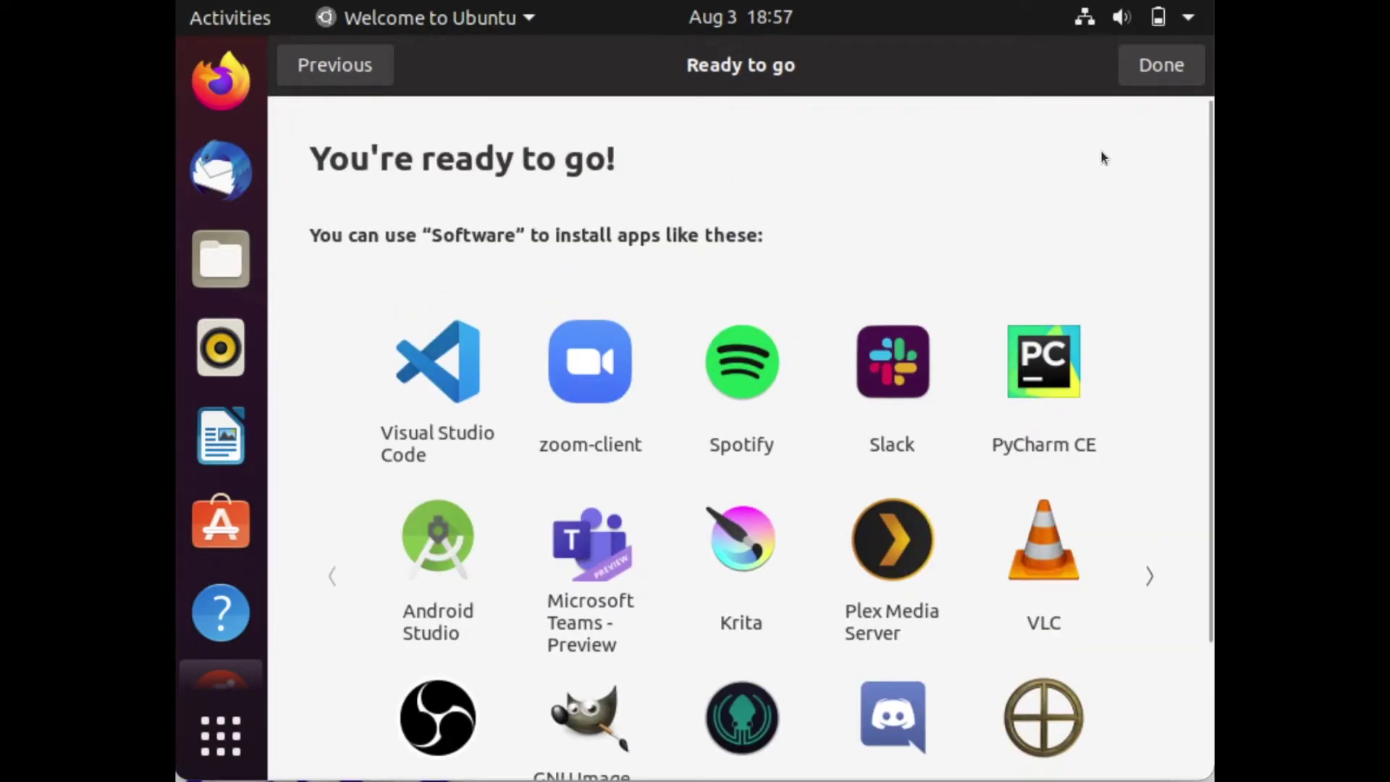
click(1167, 72)
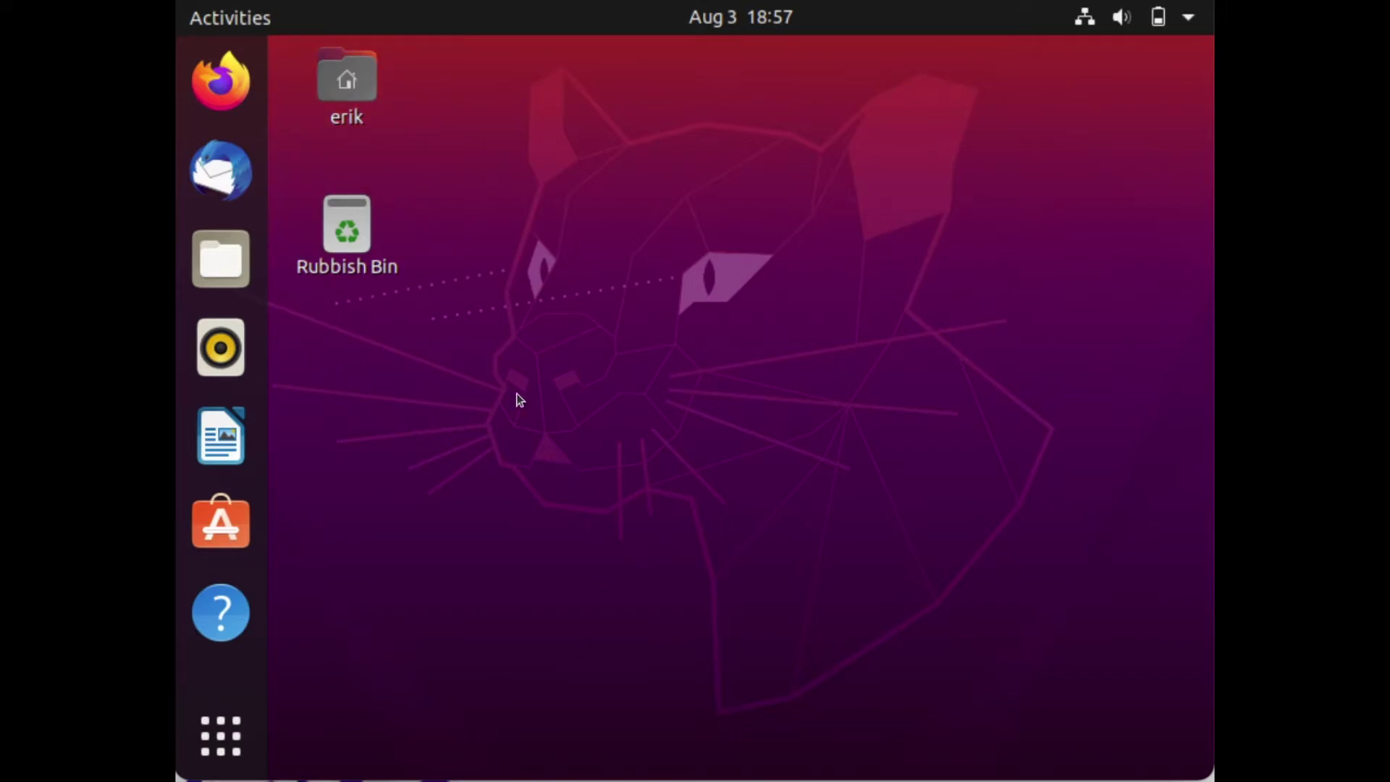
- Select the Rubbish Bin icon on the Ubuntu desktop
click(284, 332)
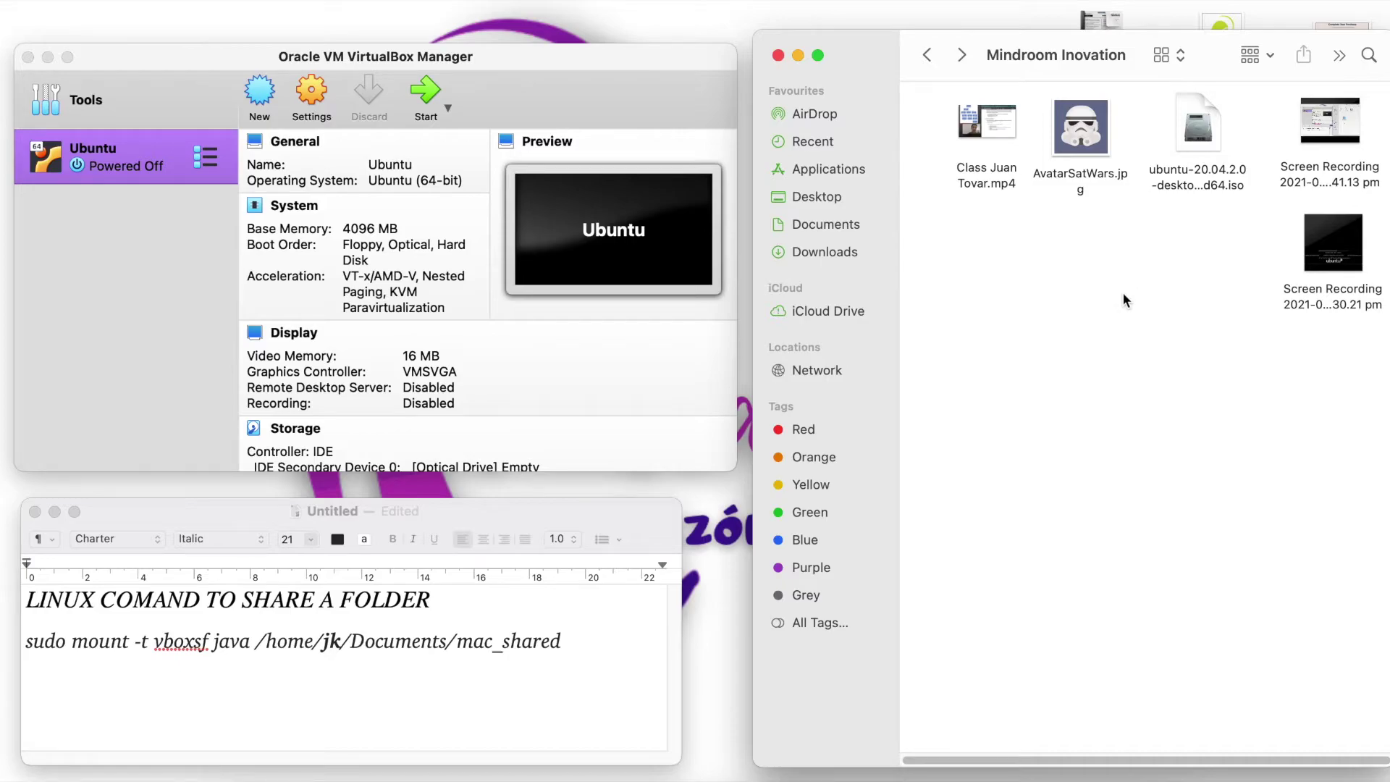
- Create two new untitled folders in the Mindroom Inovation folder
right_click(1031, 284)
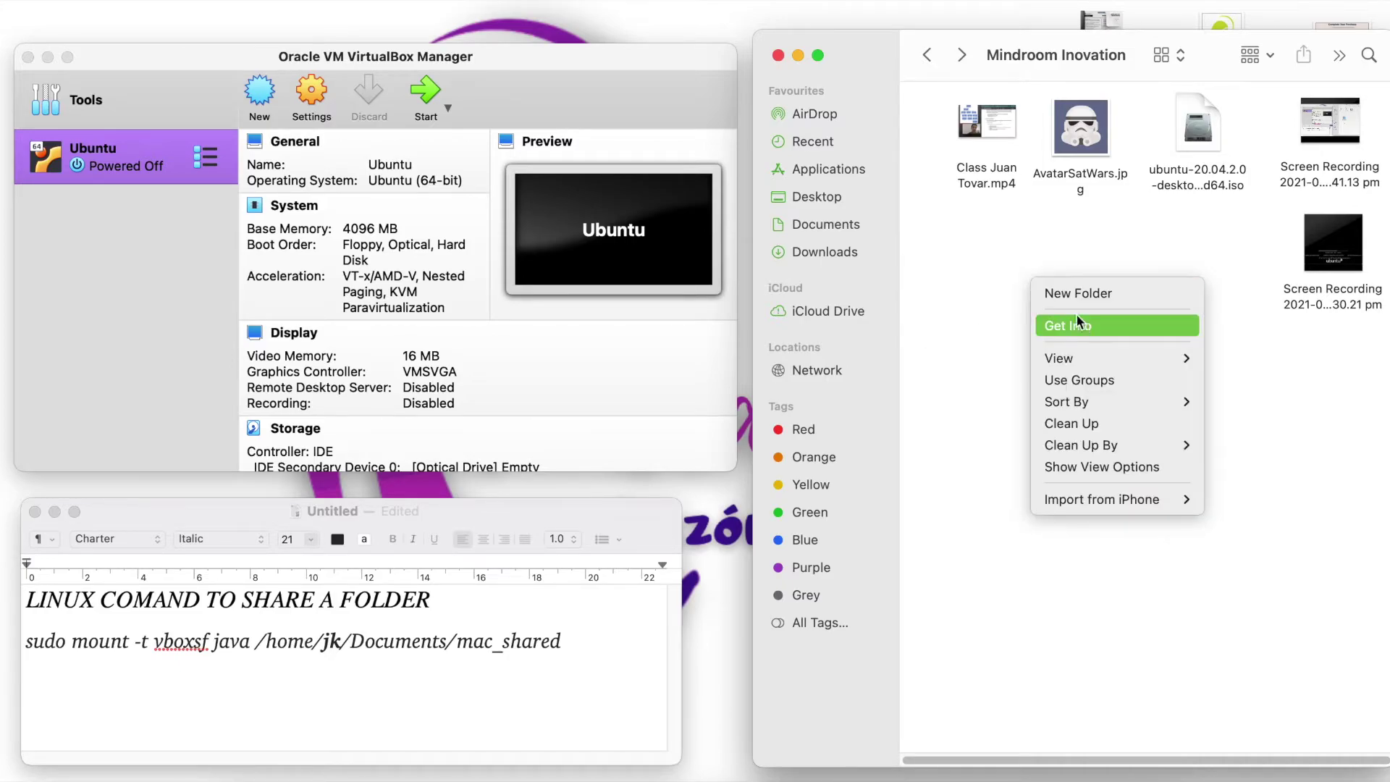
click(1072, 292)
right_click(1165, 340)
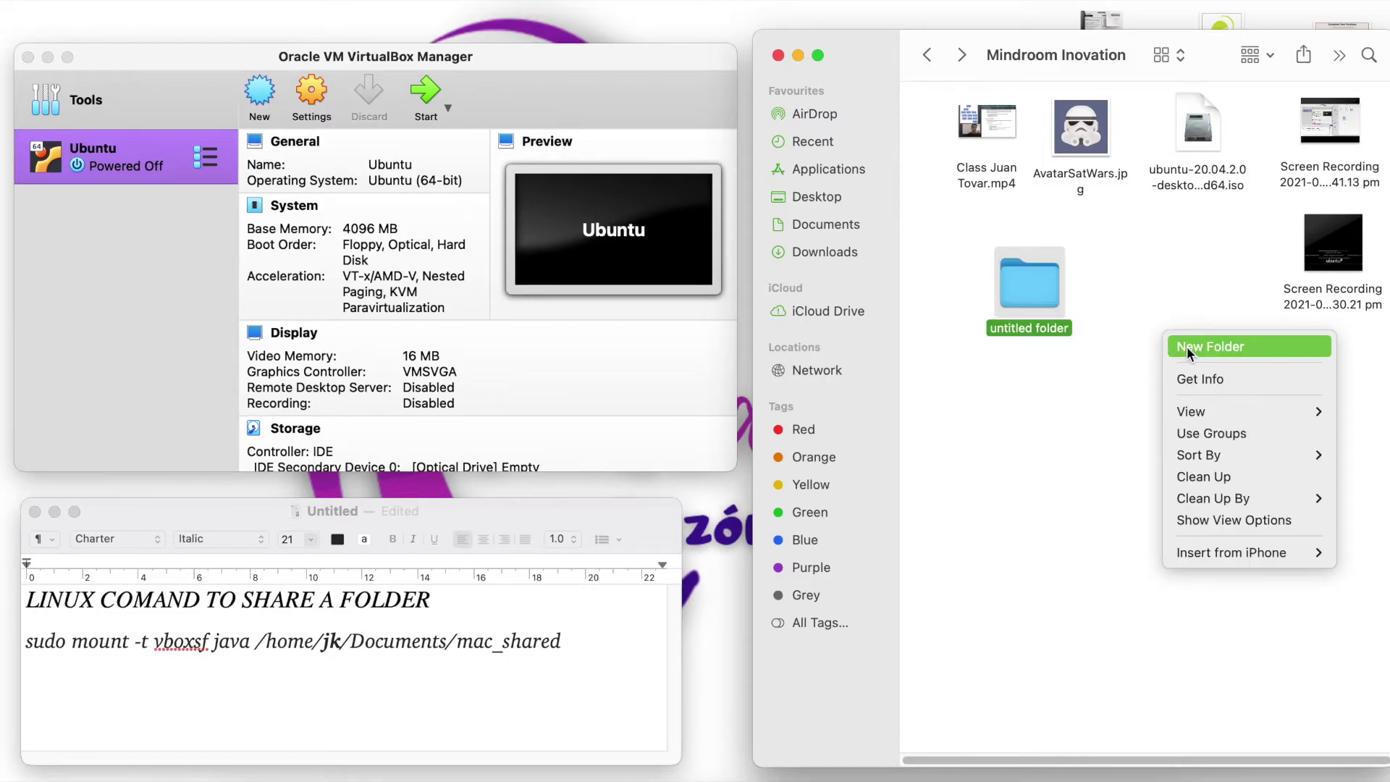
click(1188, 346)
drag(1158, 349, 1127, 295)
click(1079, 373)
- Rename the two new folders to image_mac and media_mac
click(1045, 327)
key(Return)
key(Right)
key(BackSpace)
key(BackSpace)
key(BackSpace)
key(BackSpace)
key(BackSpace)
key(BackSpace)
key(BackSpace)
key(BackSpace)
key(BackSpace)
key(BackSpace)
key(BackSpace)
key(BackSpace)
key(BackSpace)
key(BackSpace)
key(BackSpace)
text(image)
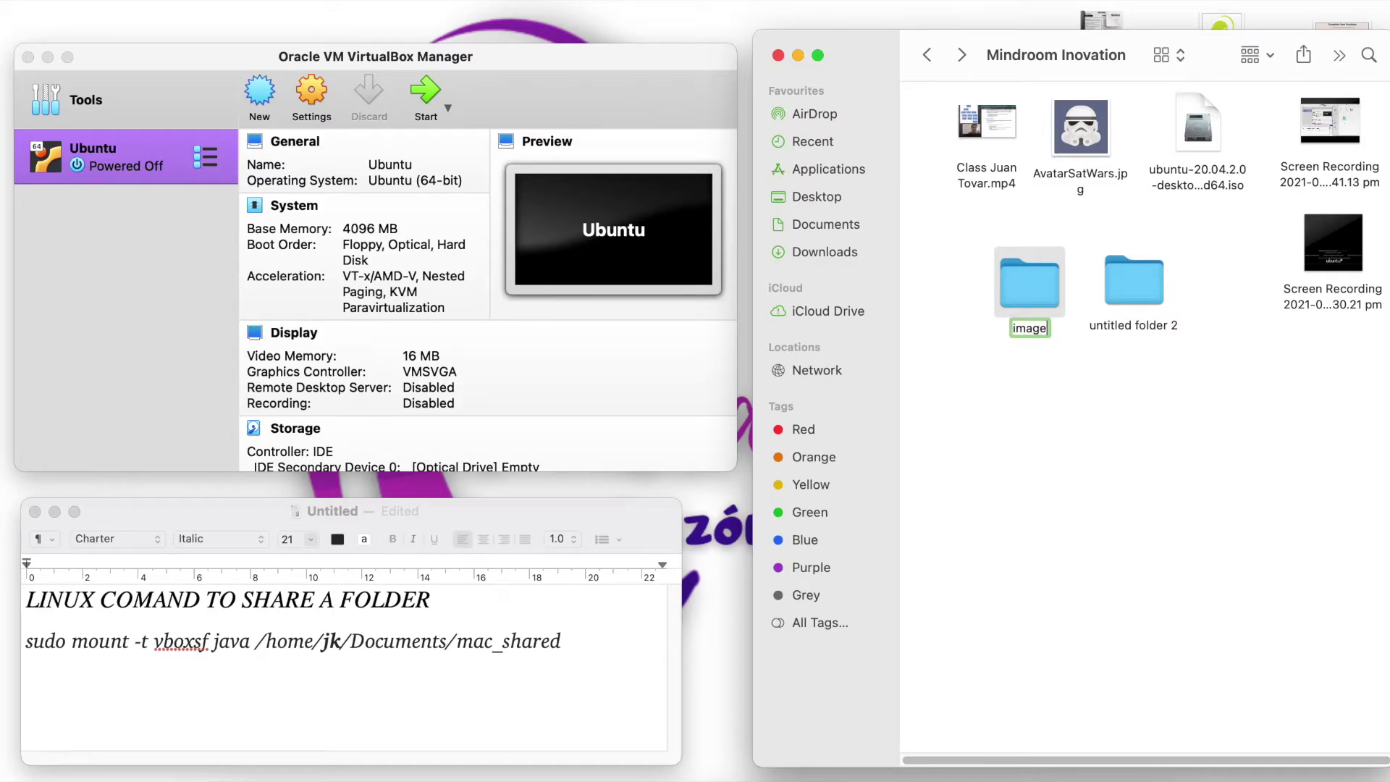
text(_mac)
key(Return)
click(1156, 318)
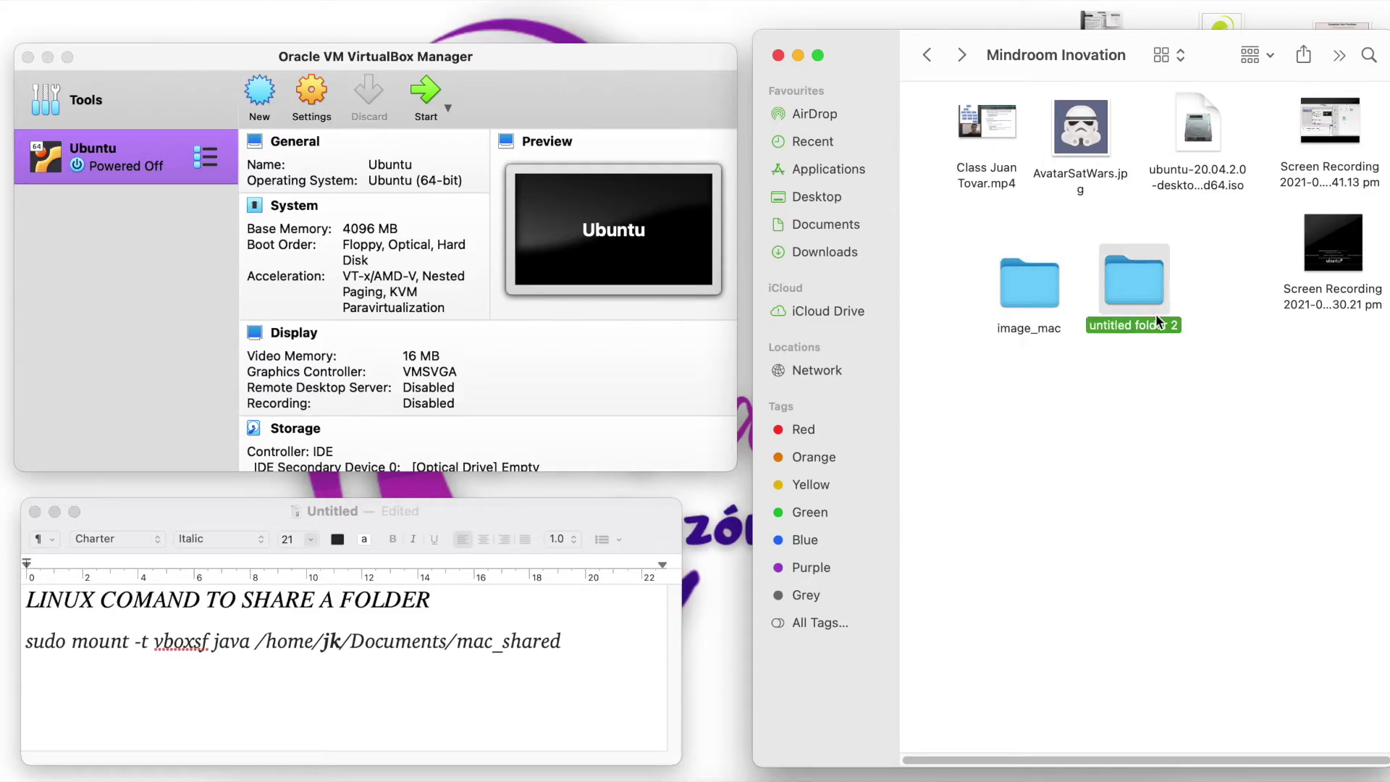
key(Return)
text(MEdia)
key(BackSpace)
key(BackSpace)
key(BackSpace)
key(BackSpace)
key(BackSpace)
text(media_)
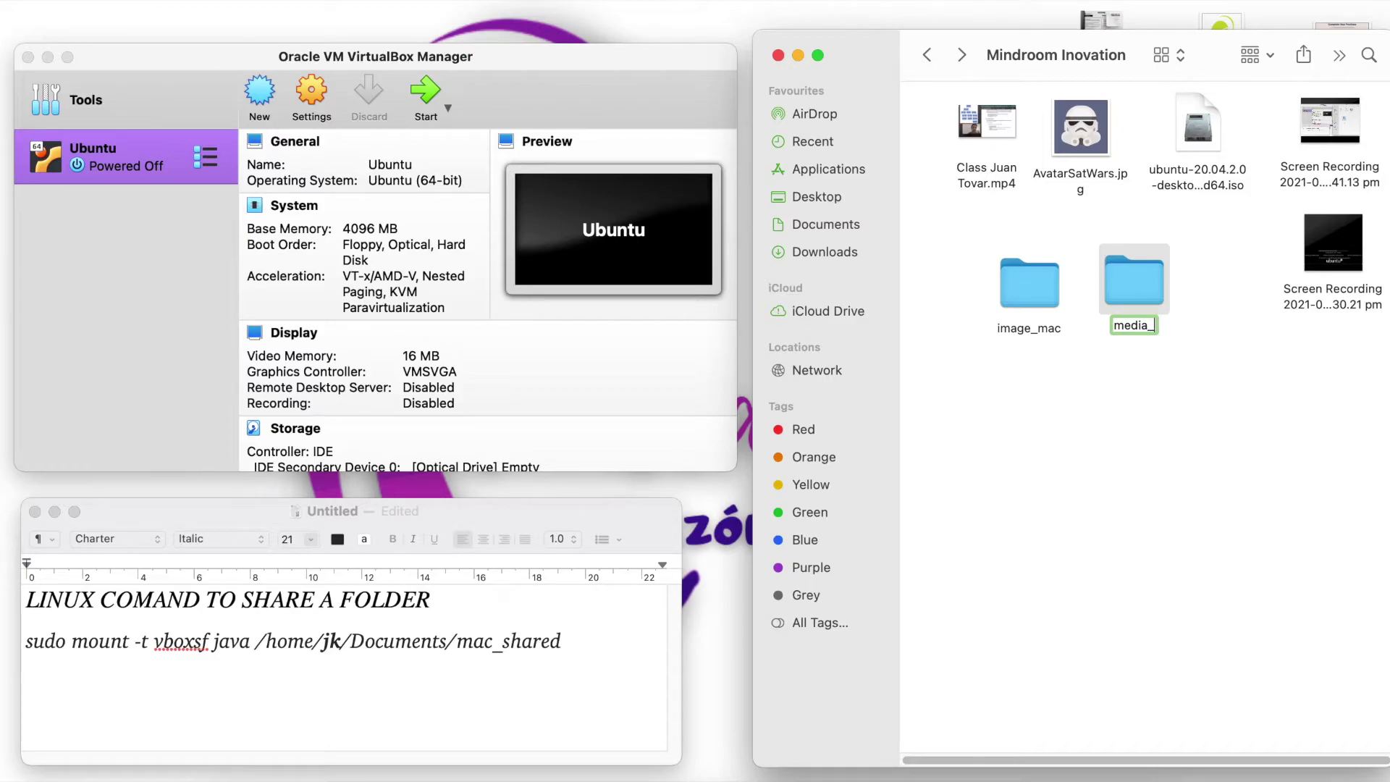
text(mac)
key(Return)
- Reposition the folders and confirm image_mac and media_mac are both empty
click(1142, 373)
drag(1035, 296, 1144, 310)
drag(1150, 361, 1149, 354)
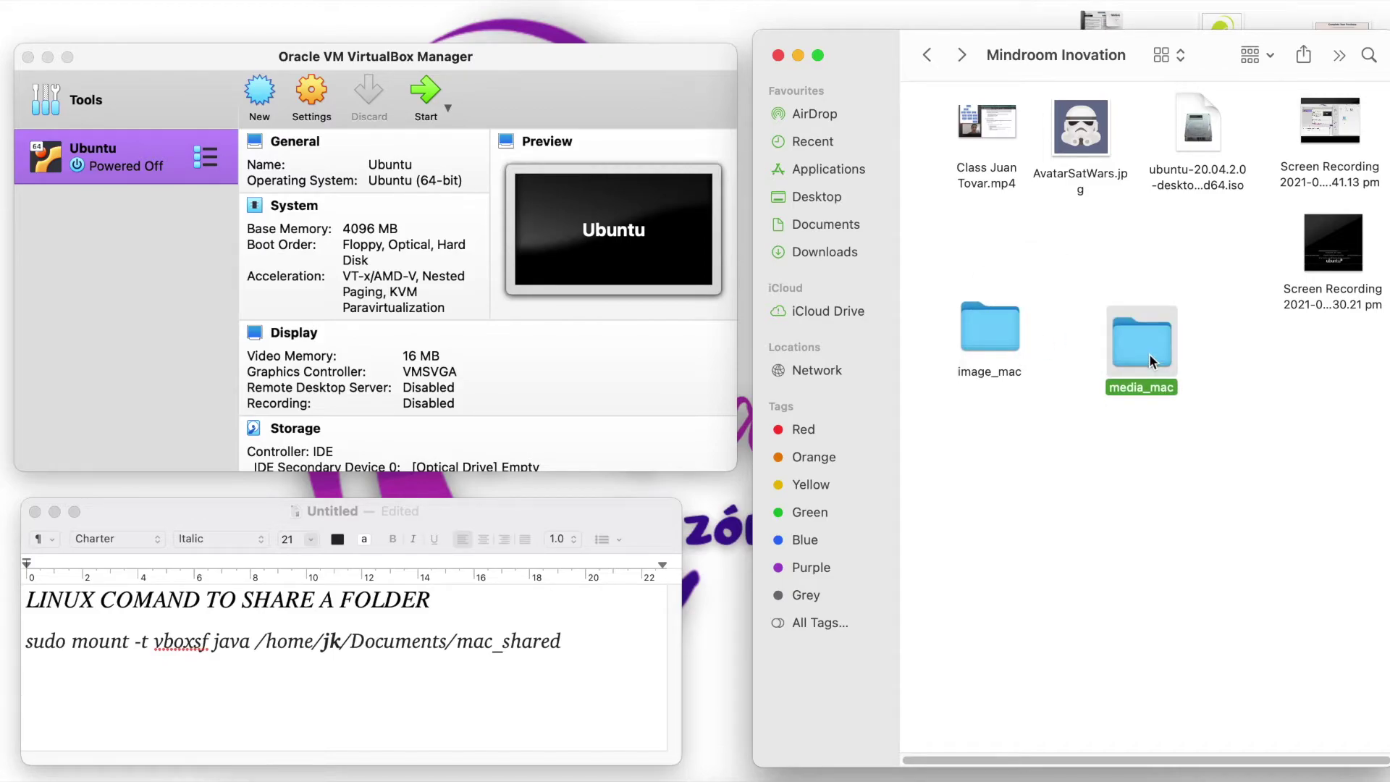
double_click(994, 332)
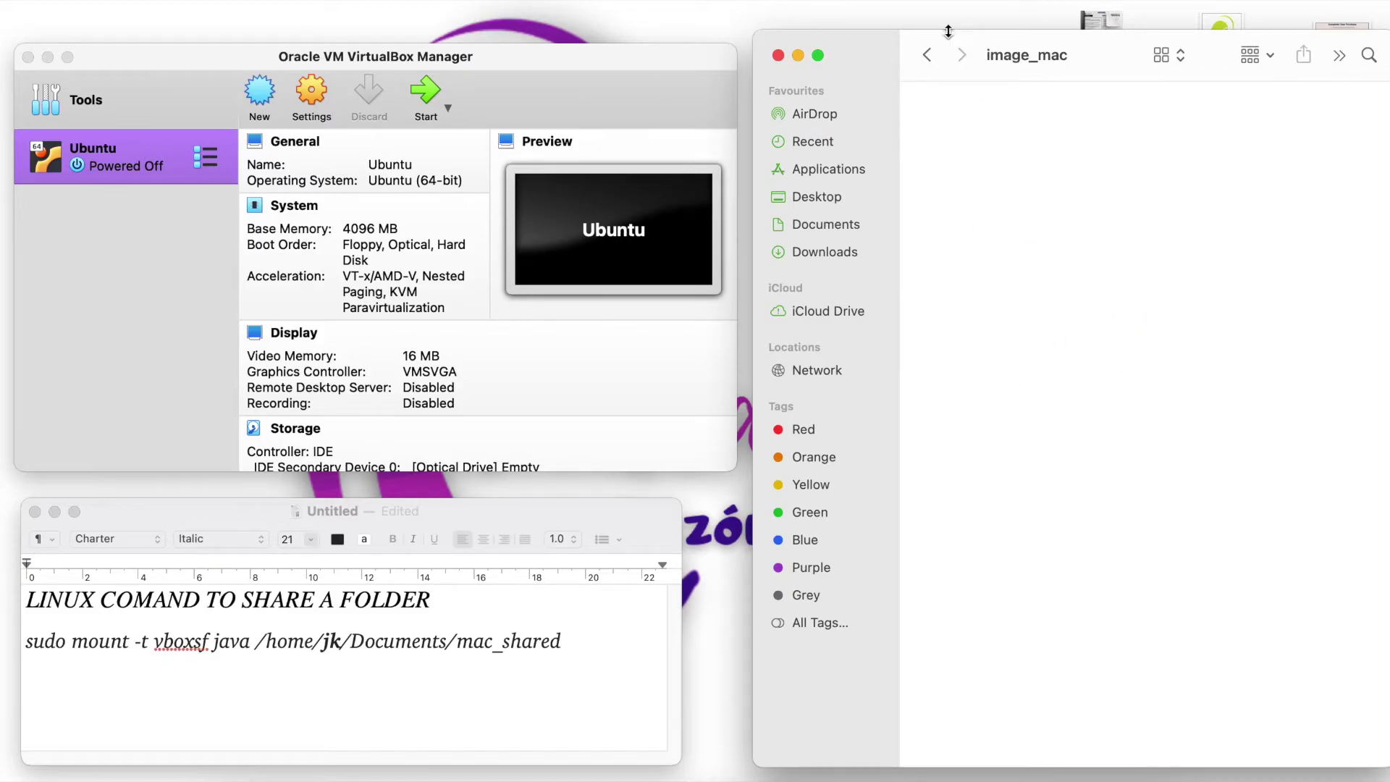
click(926, 56)
double_click(1117, 349)
click(930, 59)
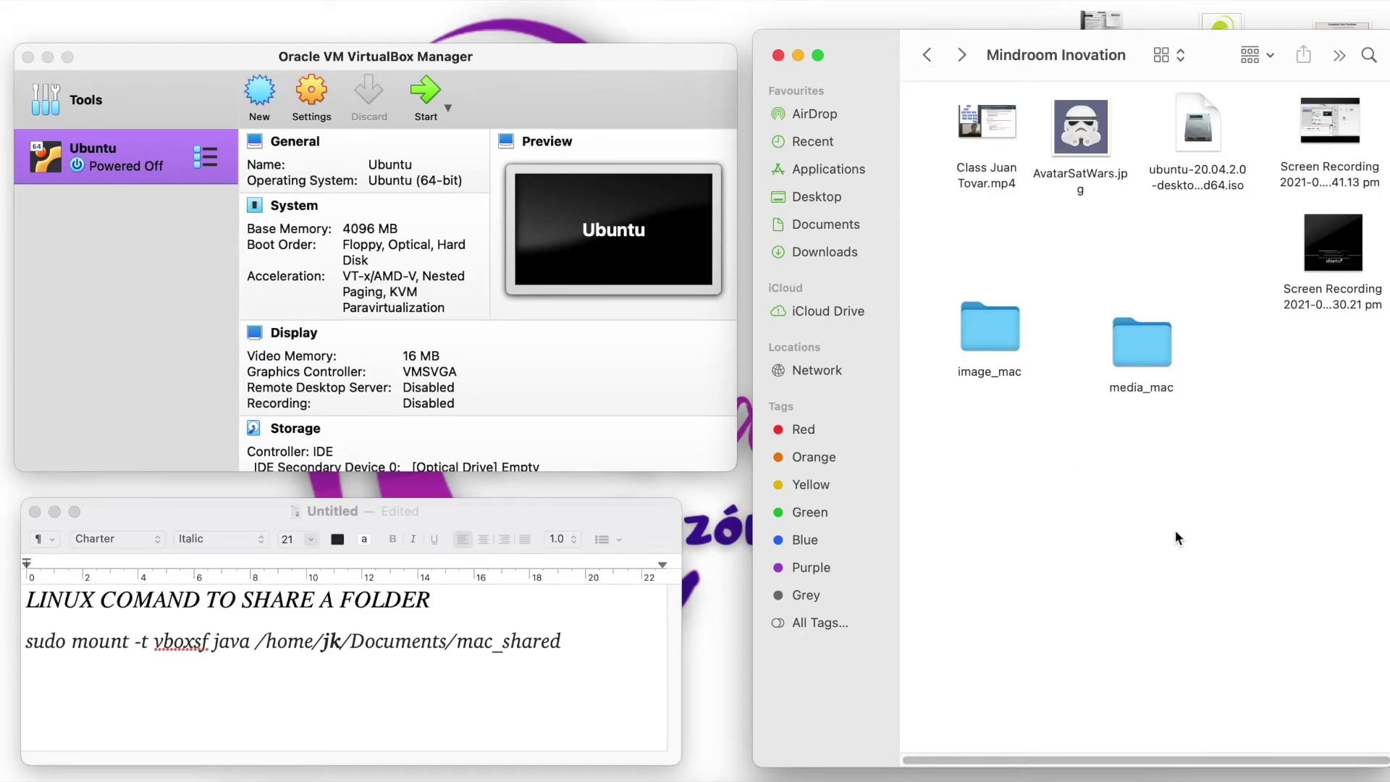
- Place media_mac left of image_mac beside the other files, then return to VirtualBox
drag(1135, 336, 1131, 318)
click(1006, 343)
drag(1006, 343, 1096, 285)
drag(1144, 331, 1093, 281)
click(1014, 401)
click(1056, 435)
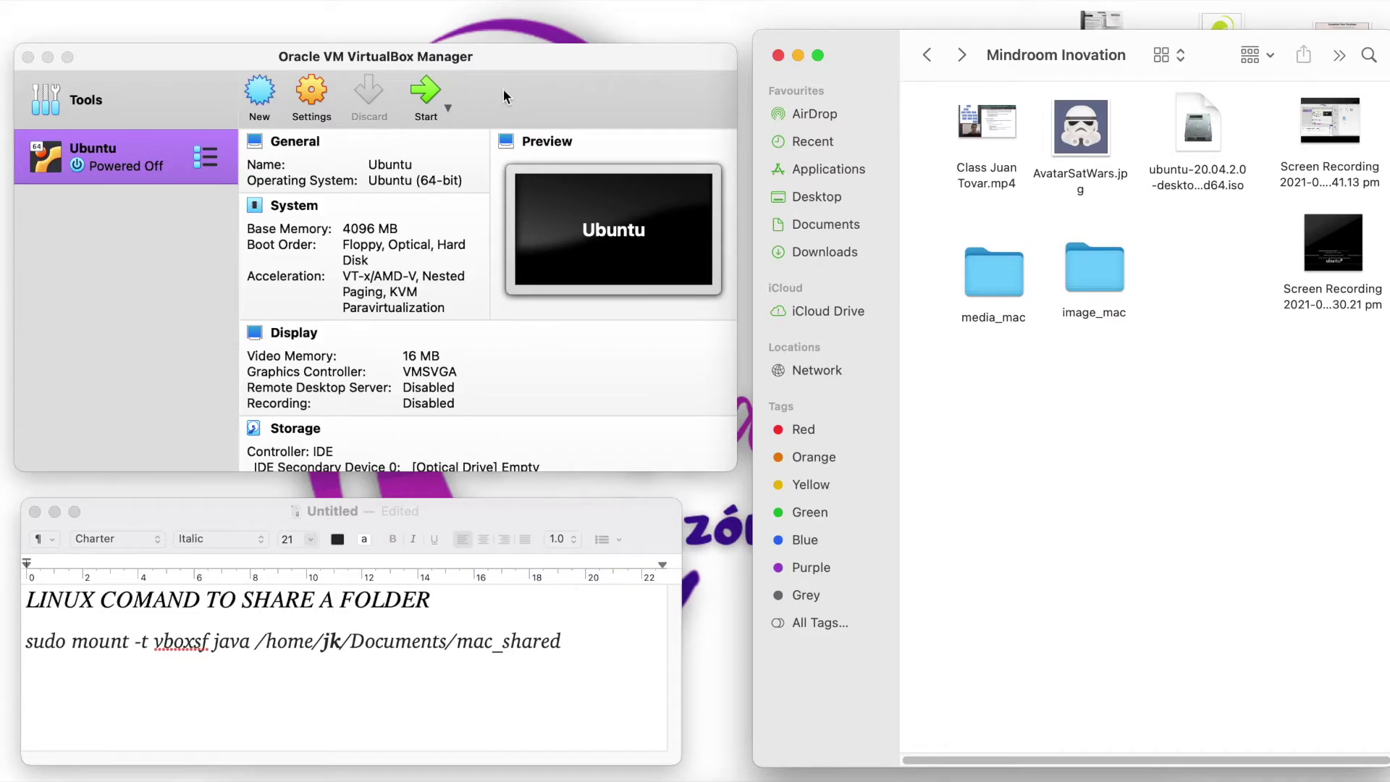
click(509, 68)
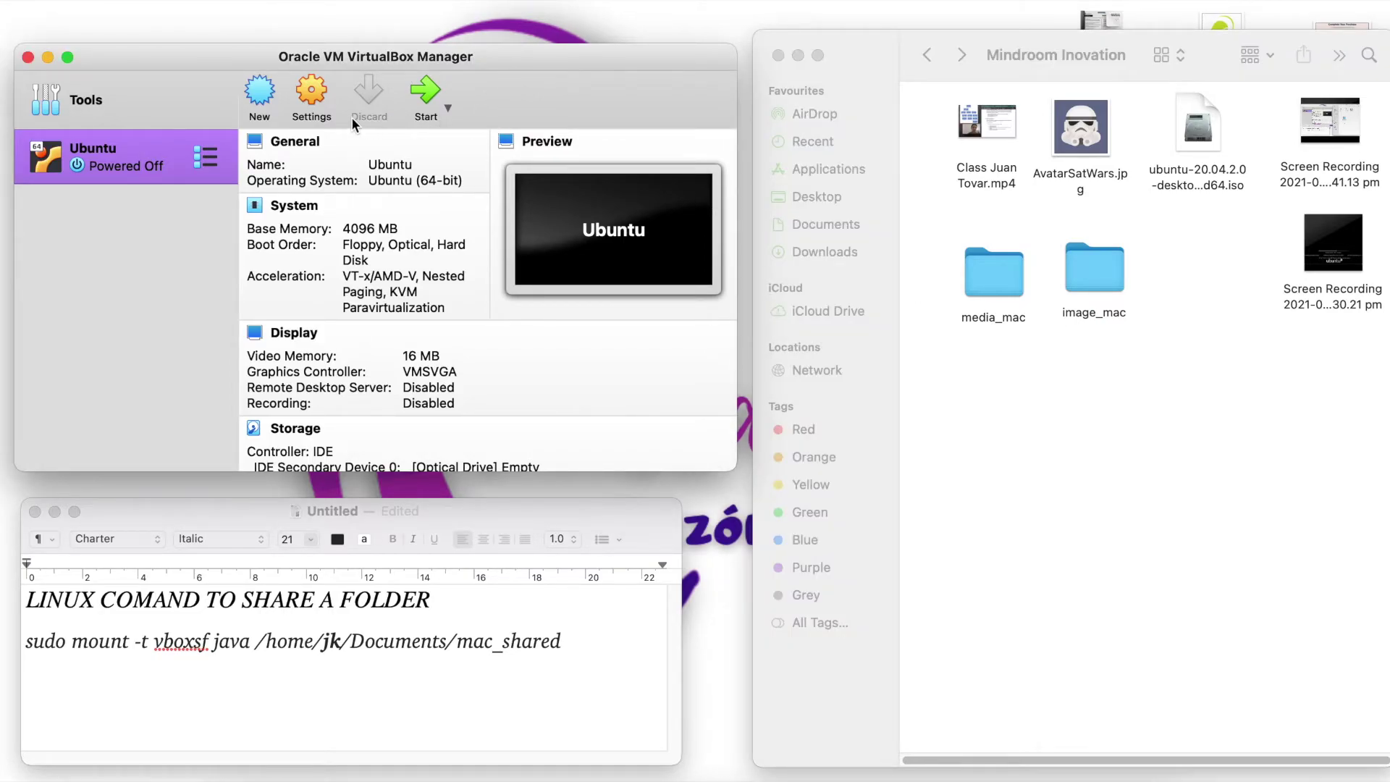
- Open the Ubuntu VM's Shared Folders settings and begin adding a new shared folder
click(312, 90)
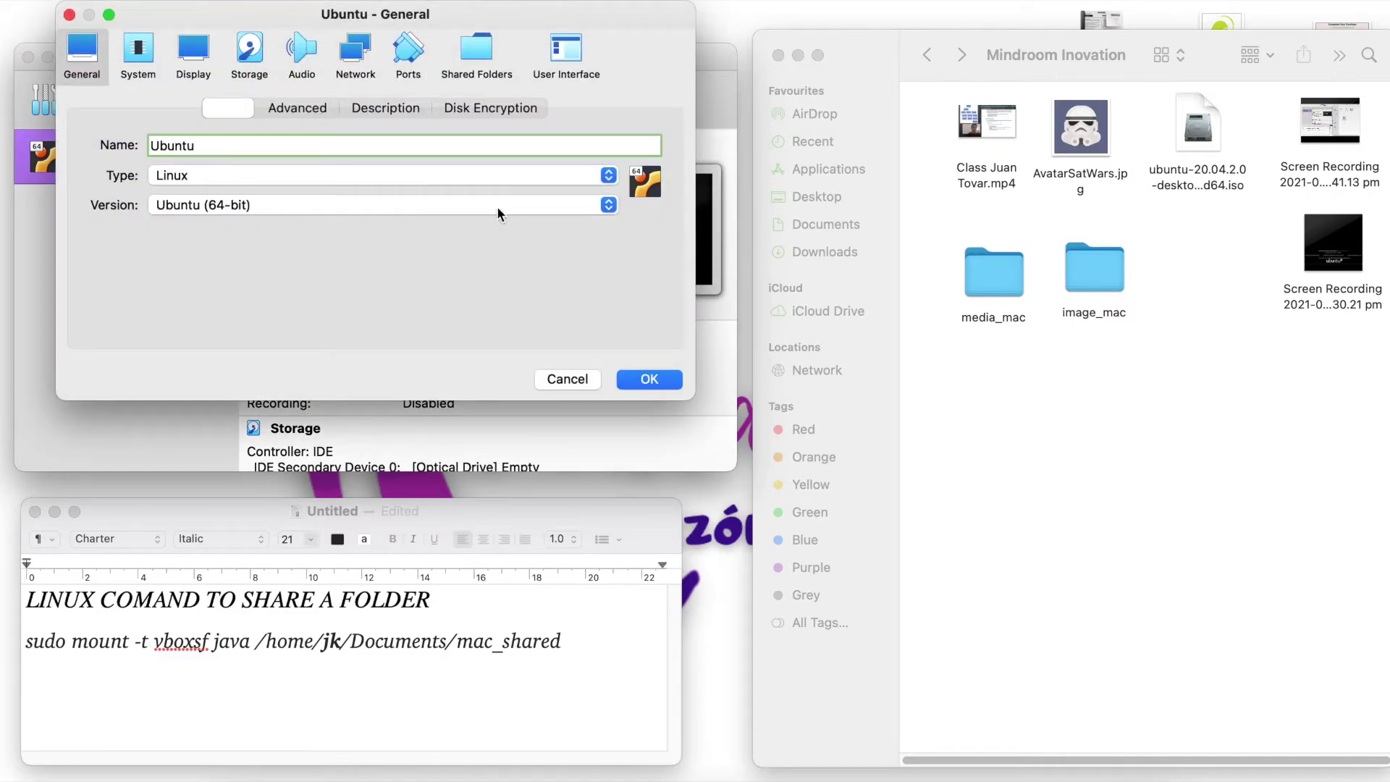
click(480, 54)
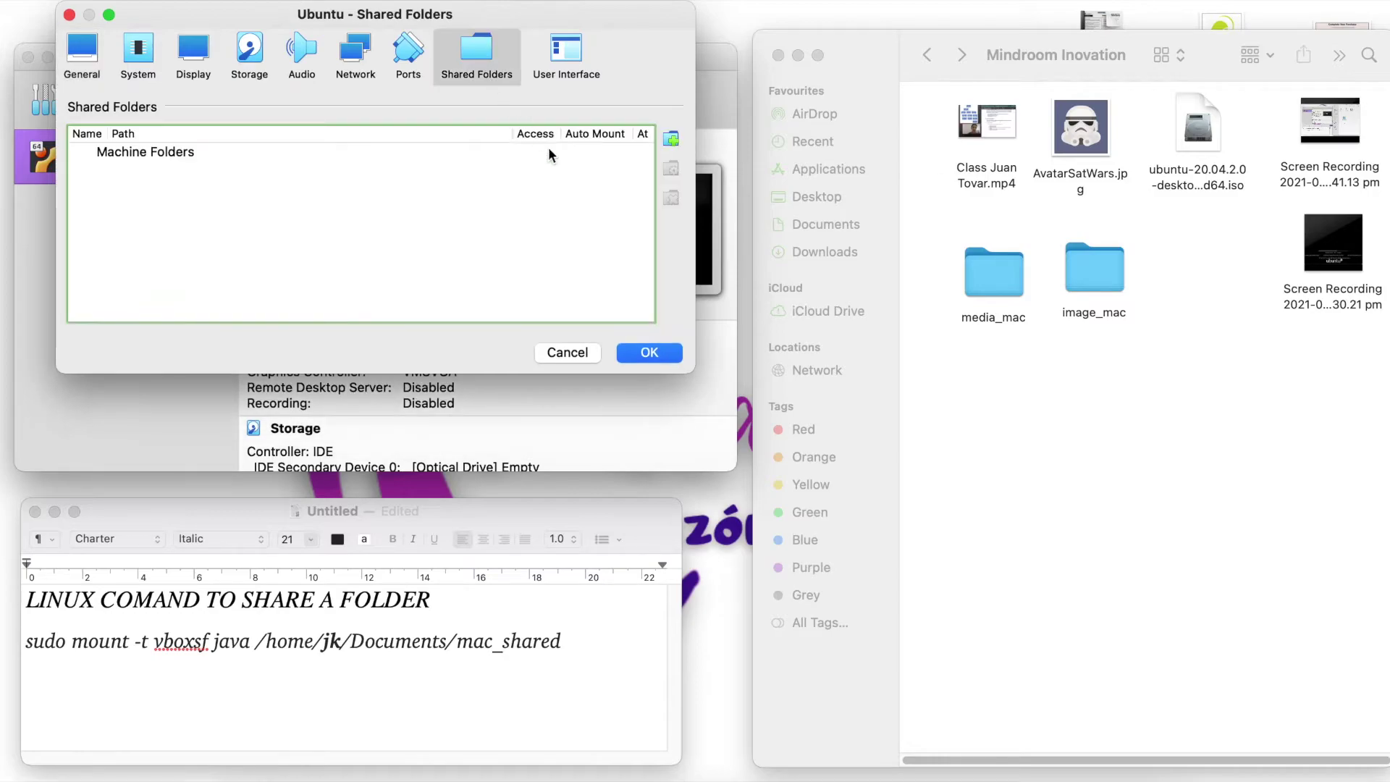
click(671, 139)
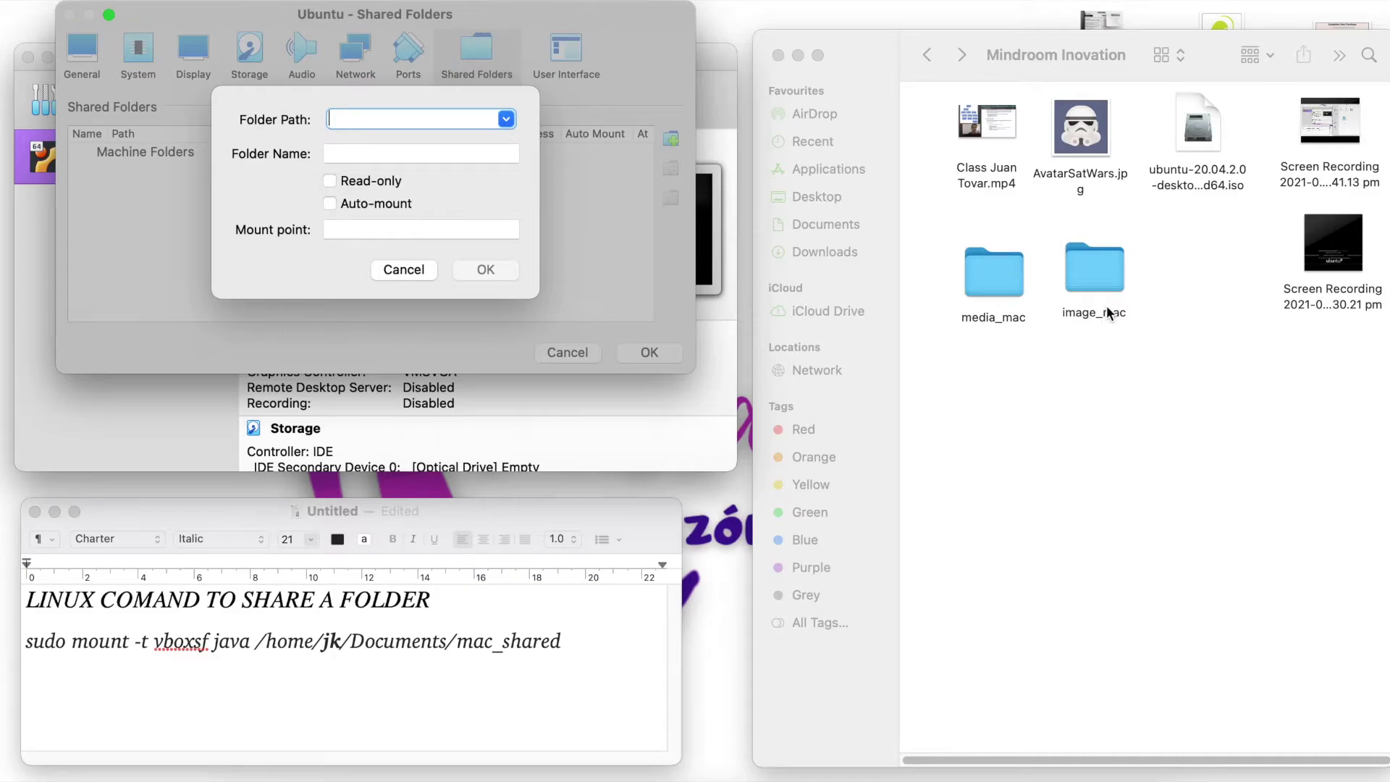
drag(1111, 364, 951, 249)
click(1118, 340)
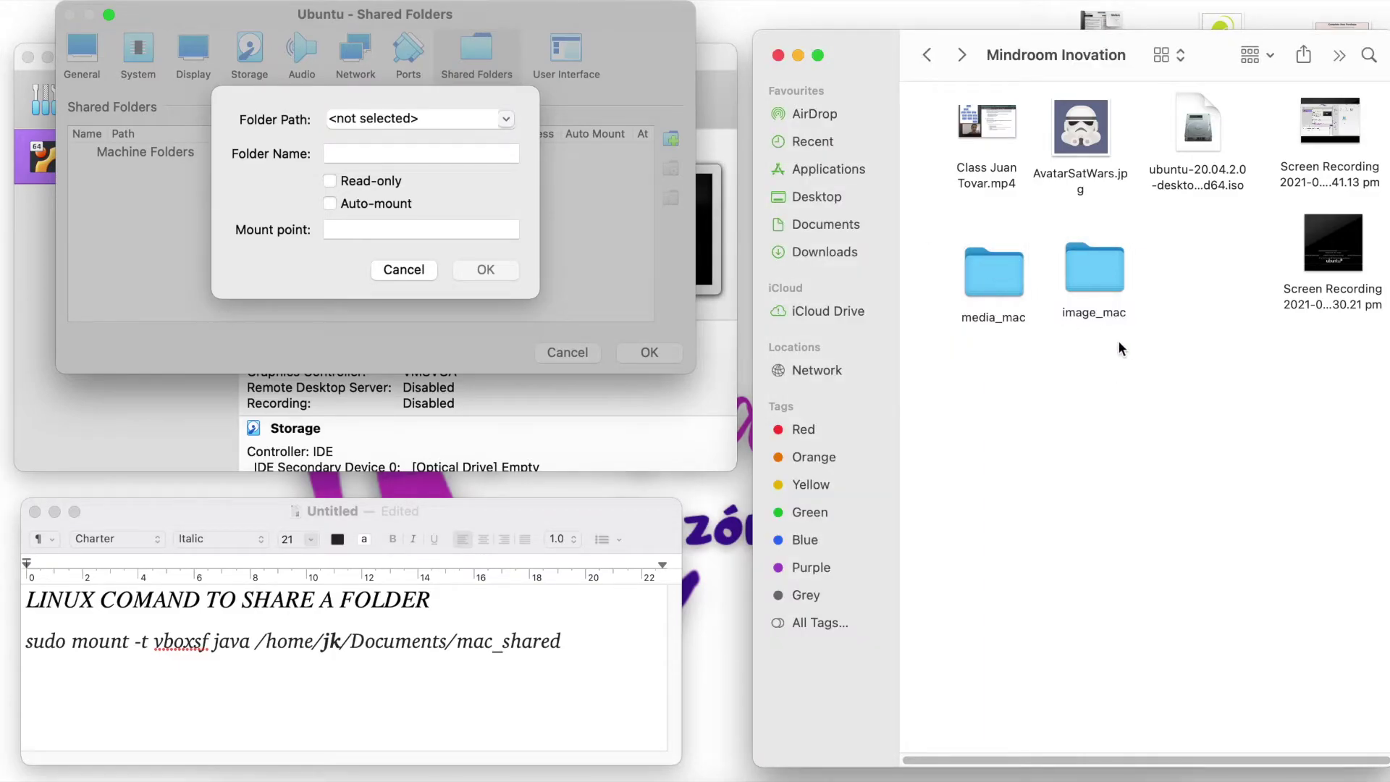
- Set the share path to media_mac in Documents/Mindroom Inovation, enable Auto-mount, and confirm
click(492, 135)
click(504, 123)
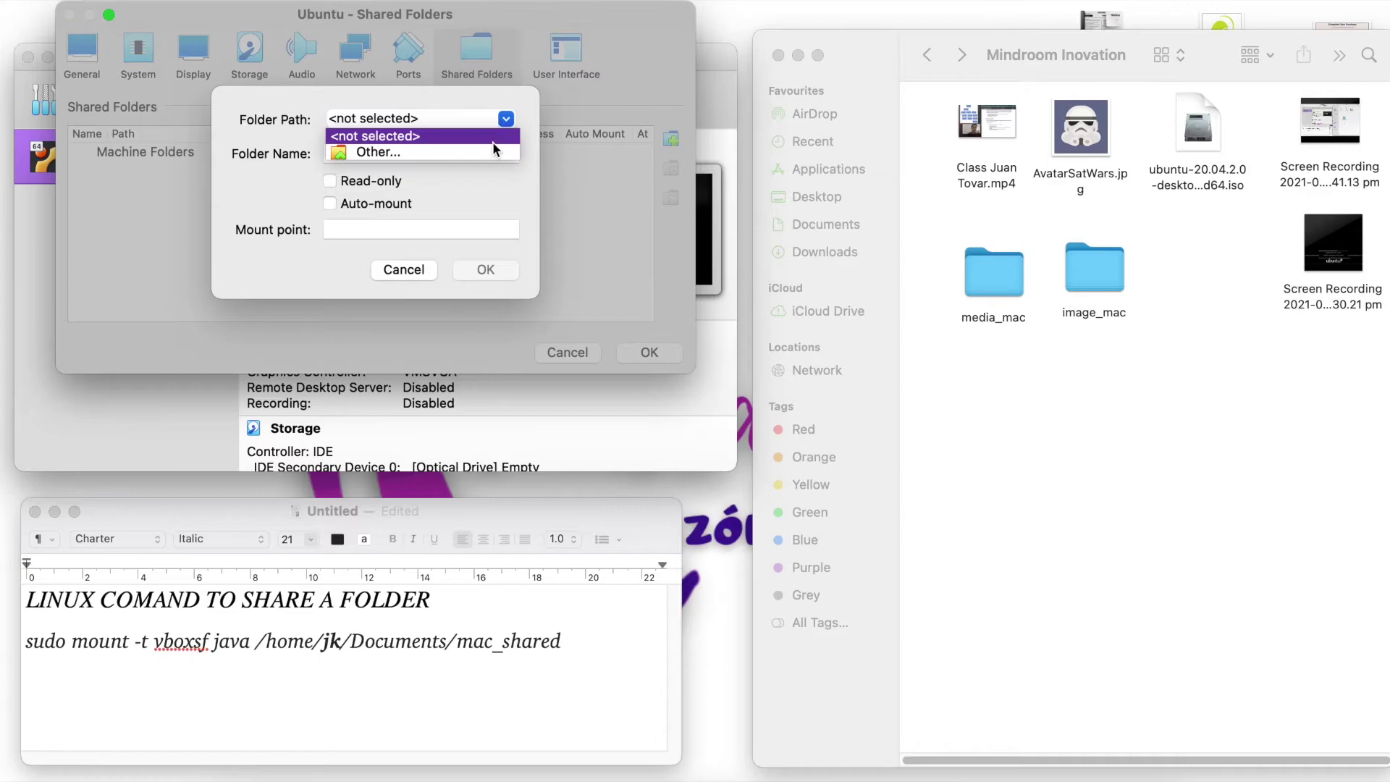
click(388, 155)
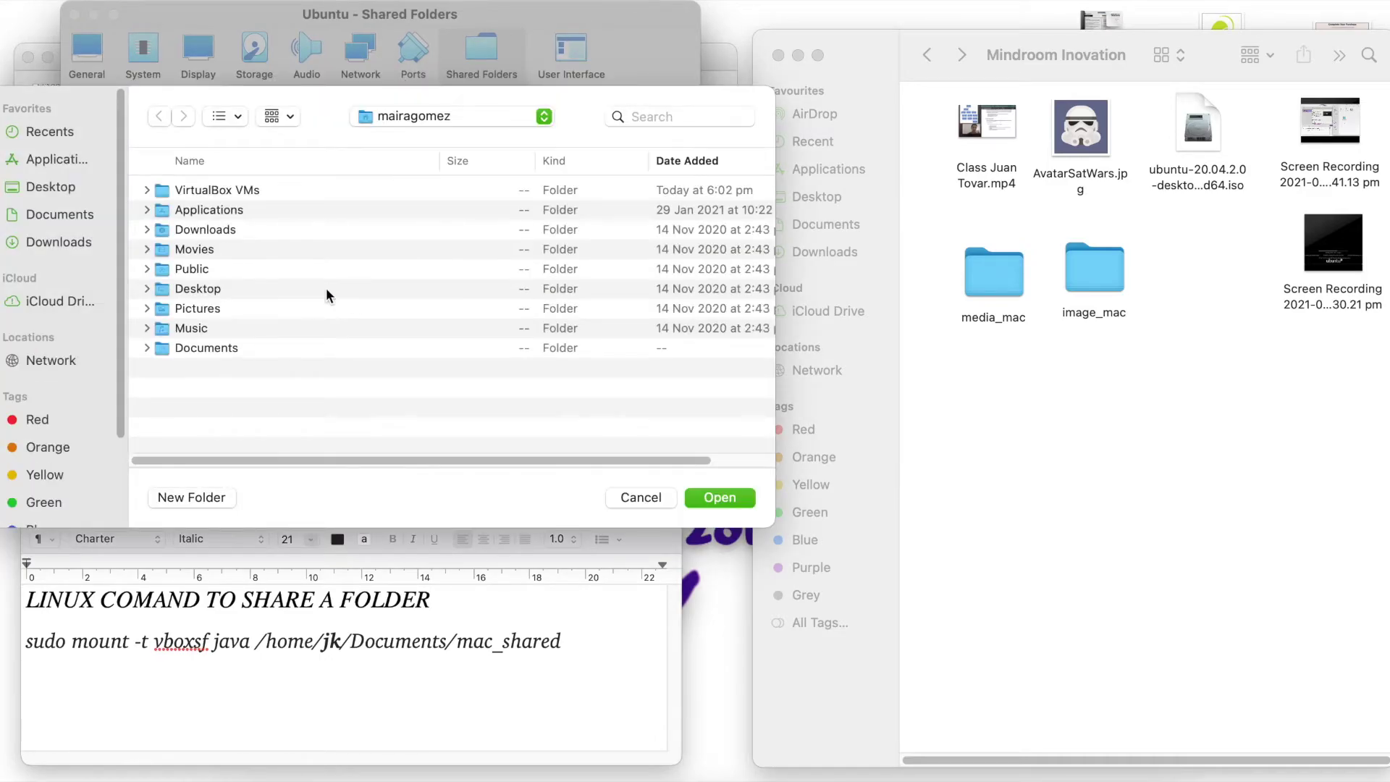
double_click(189, 349)
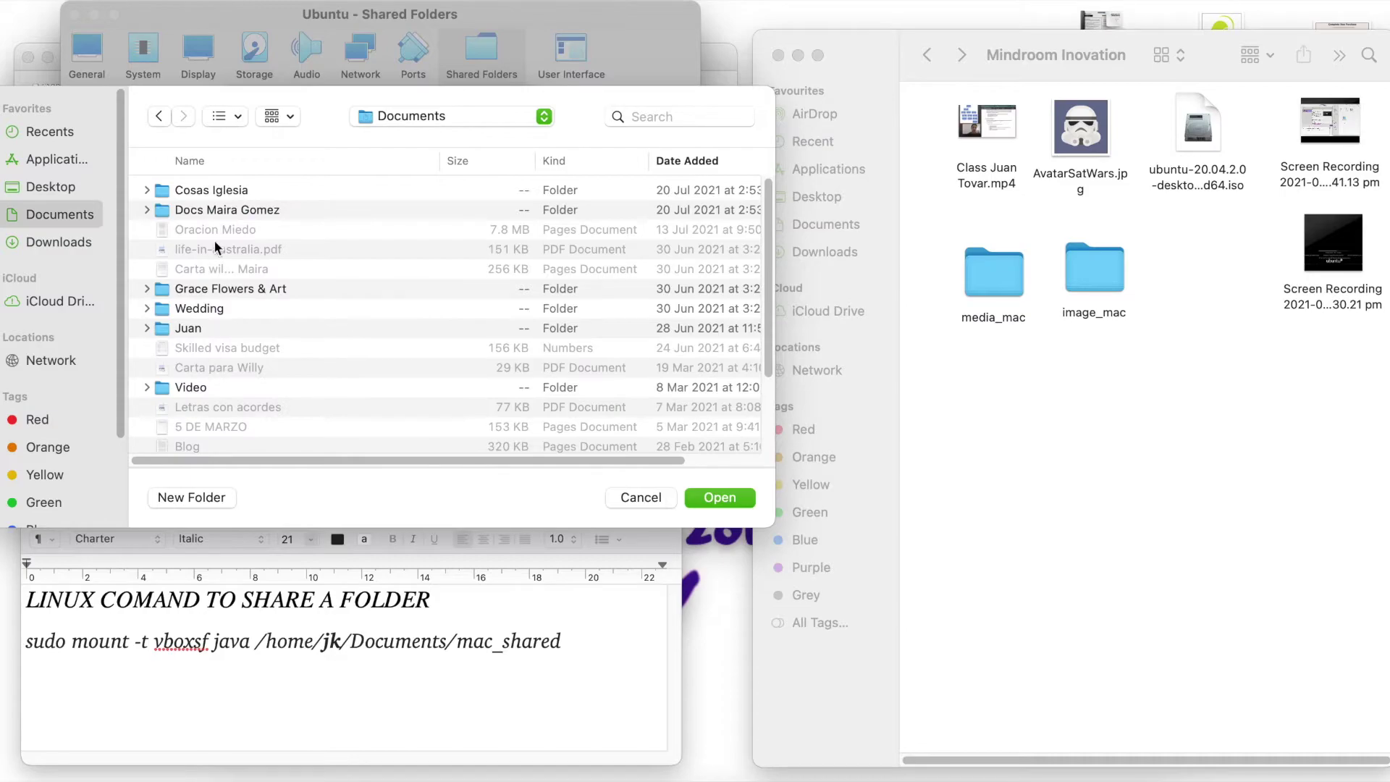
double_click(192, 330)
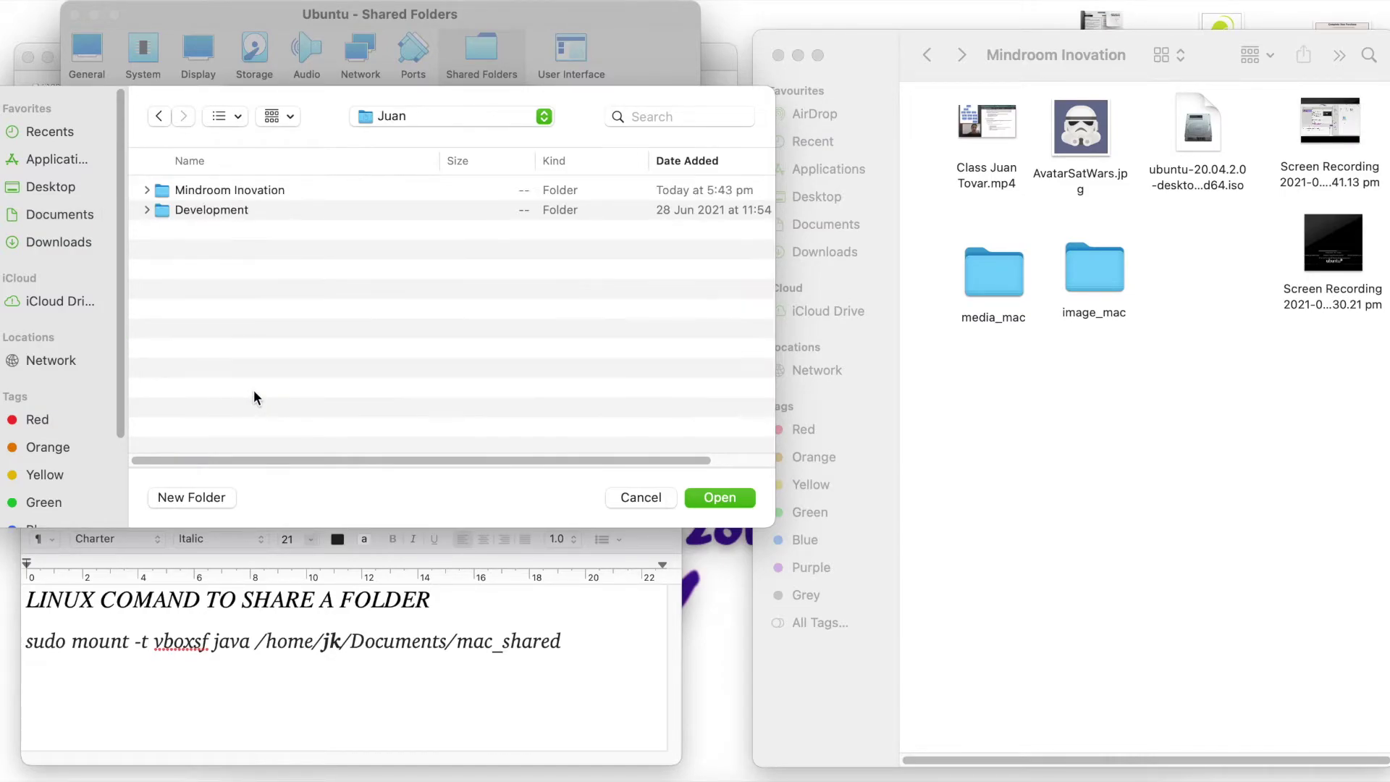
double_click(210, 191)
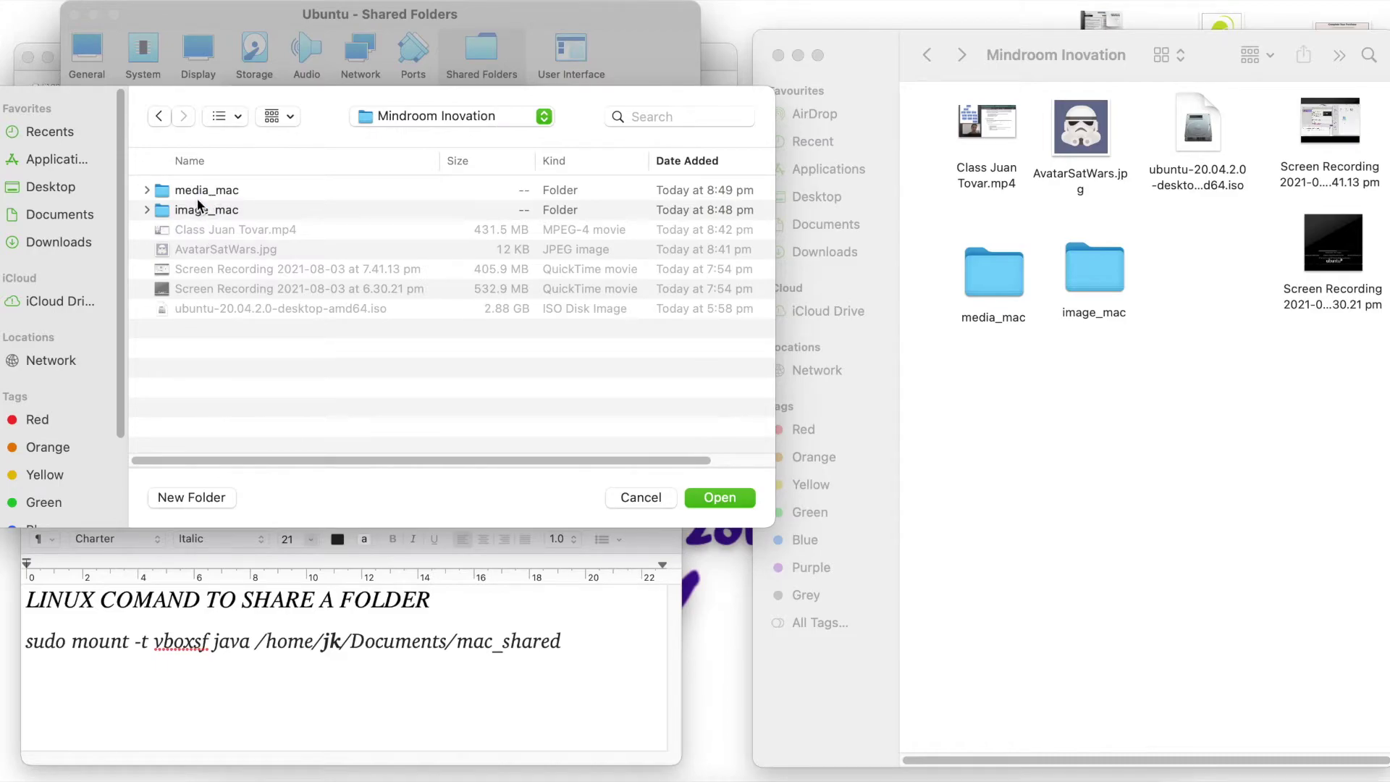
click(197, 196)
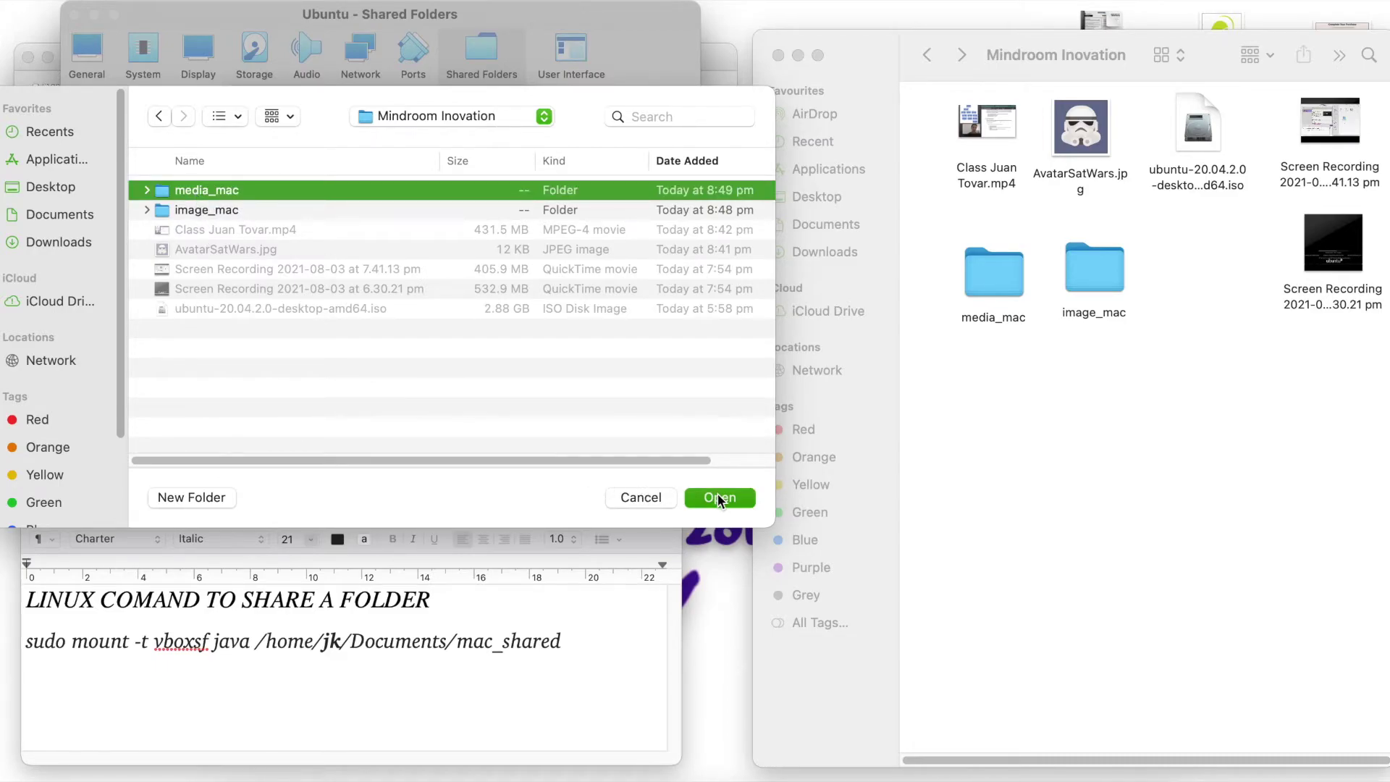
click(718, 492)
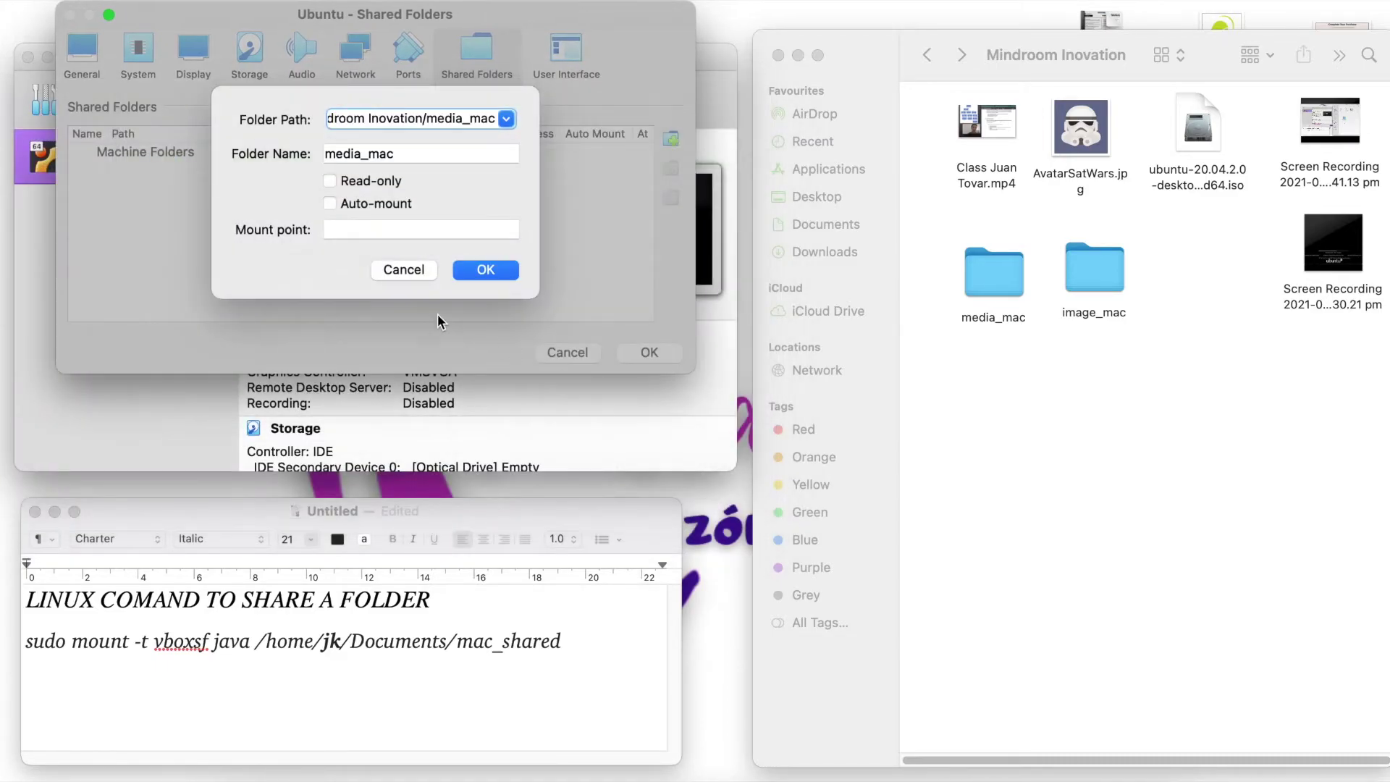
click(333, 205)
click(480, 271)
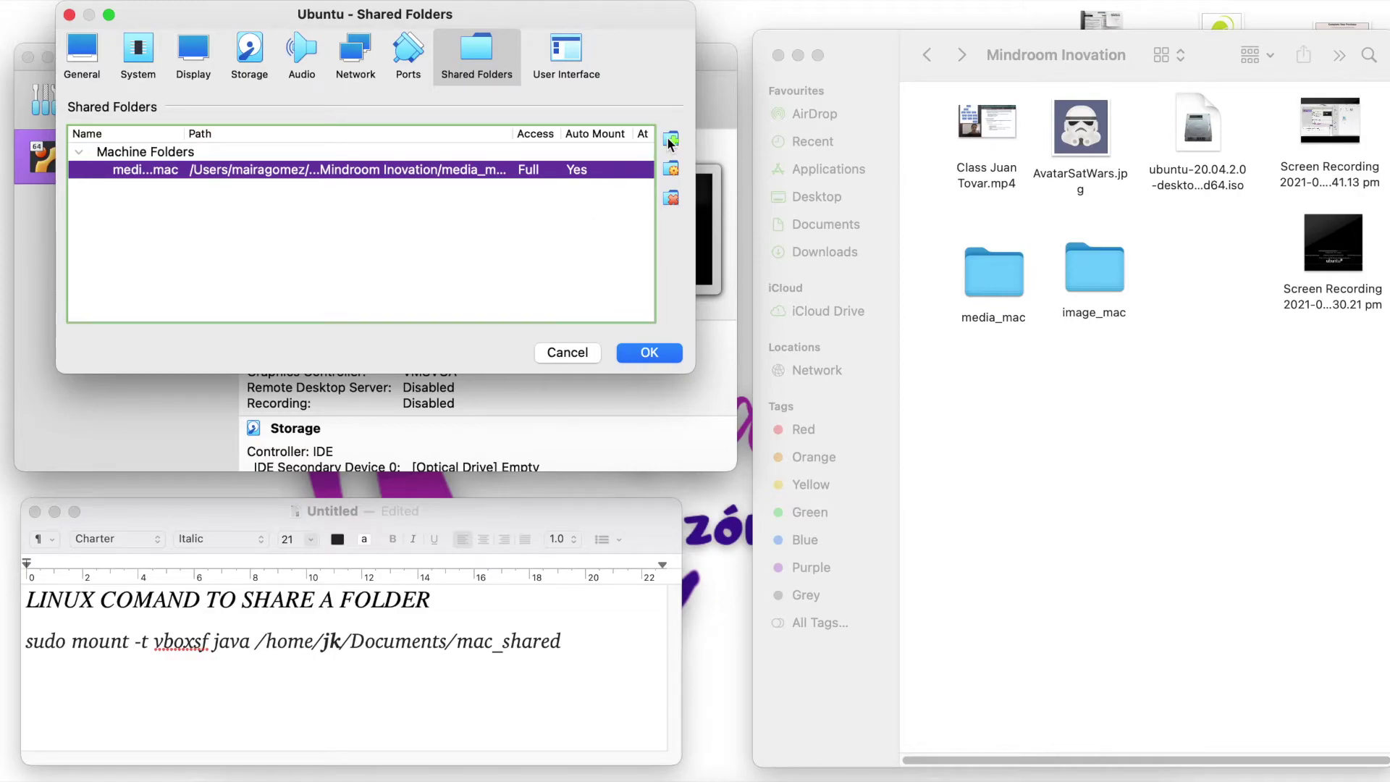
- Add image_mac from Documents/Mindroom Inovation as a second shared folder
click(669, 138)
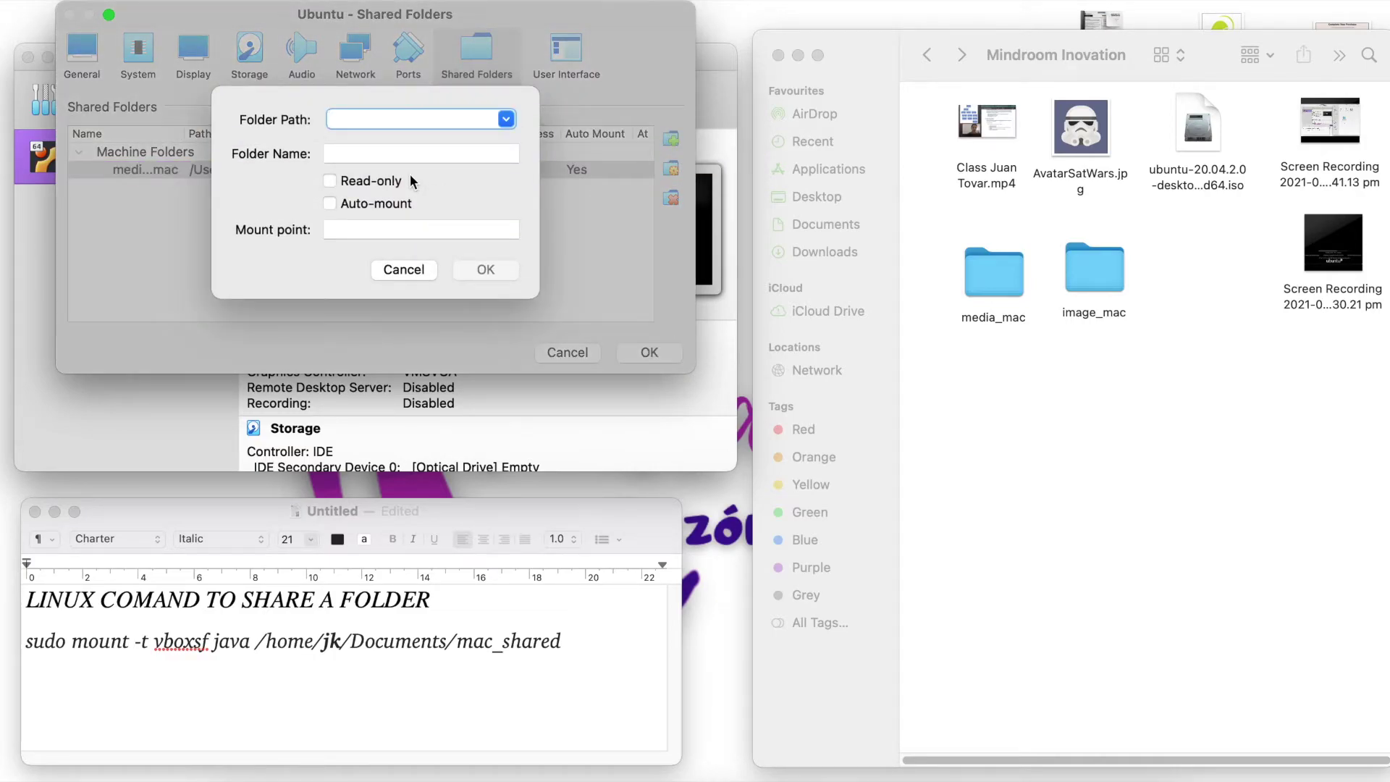
click(473, 131)
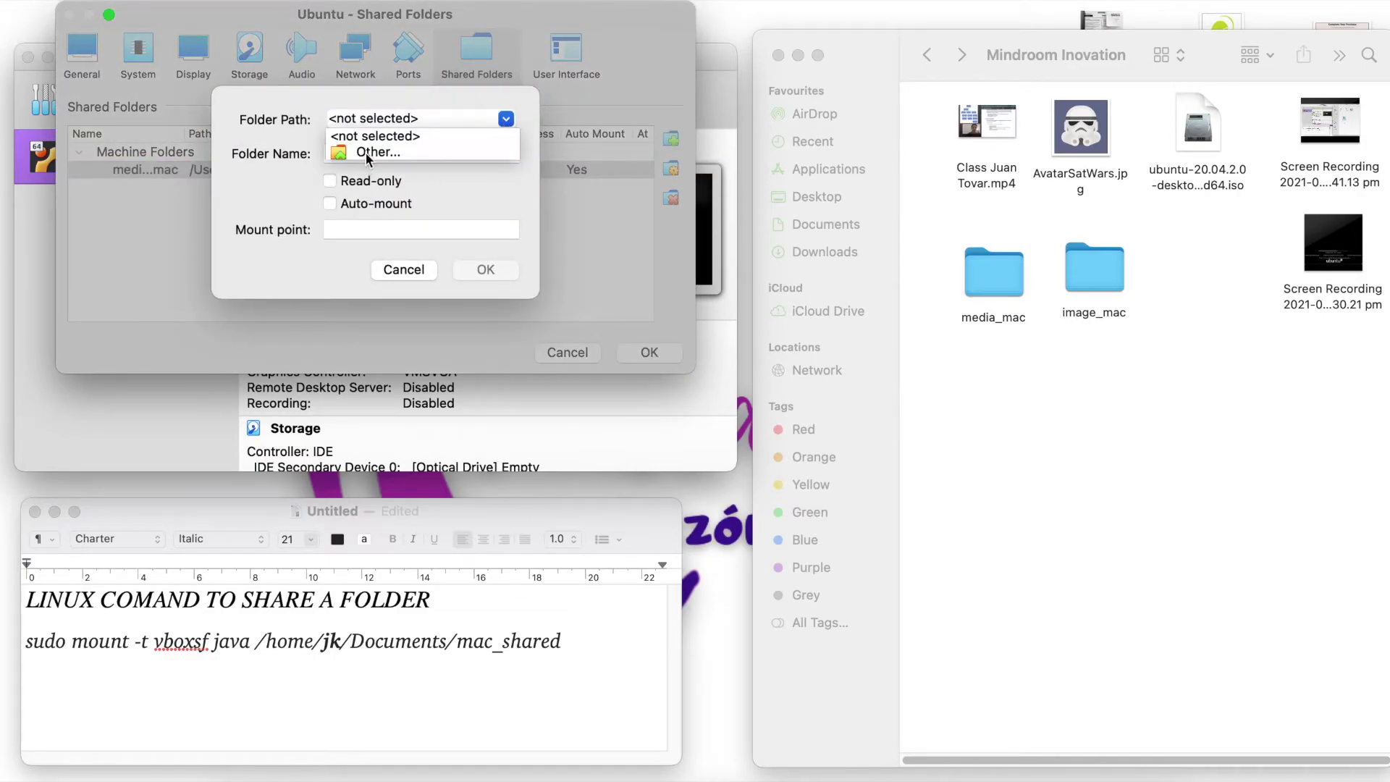
click(347, 152)
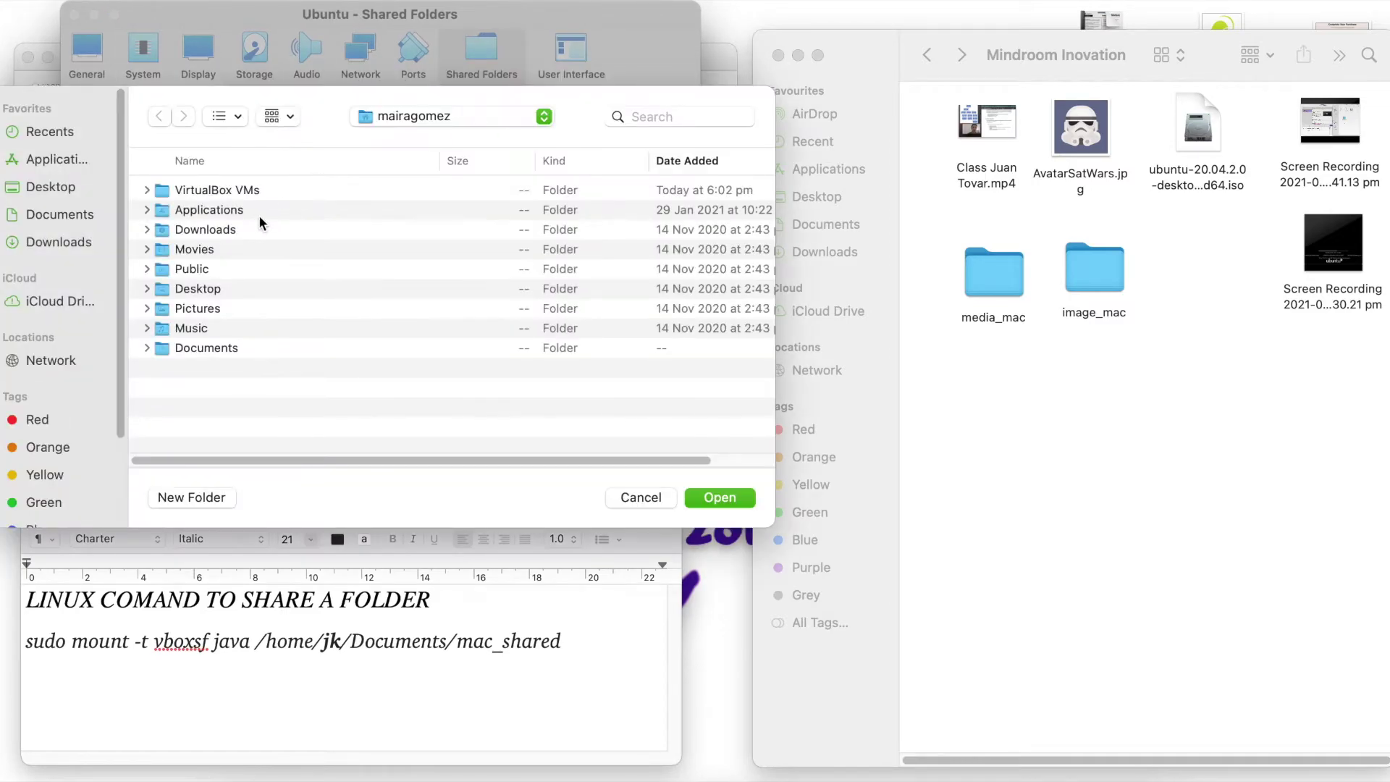
double_click(193, 348)
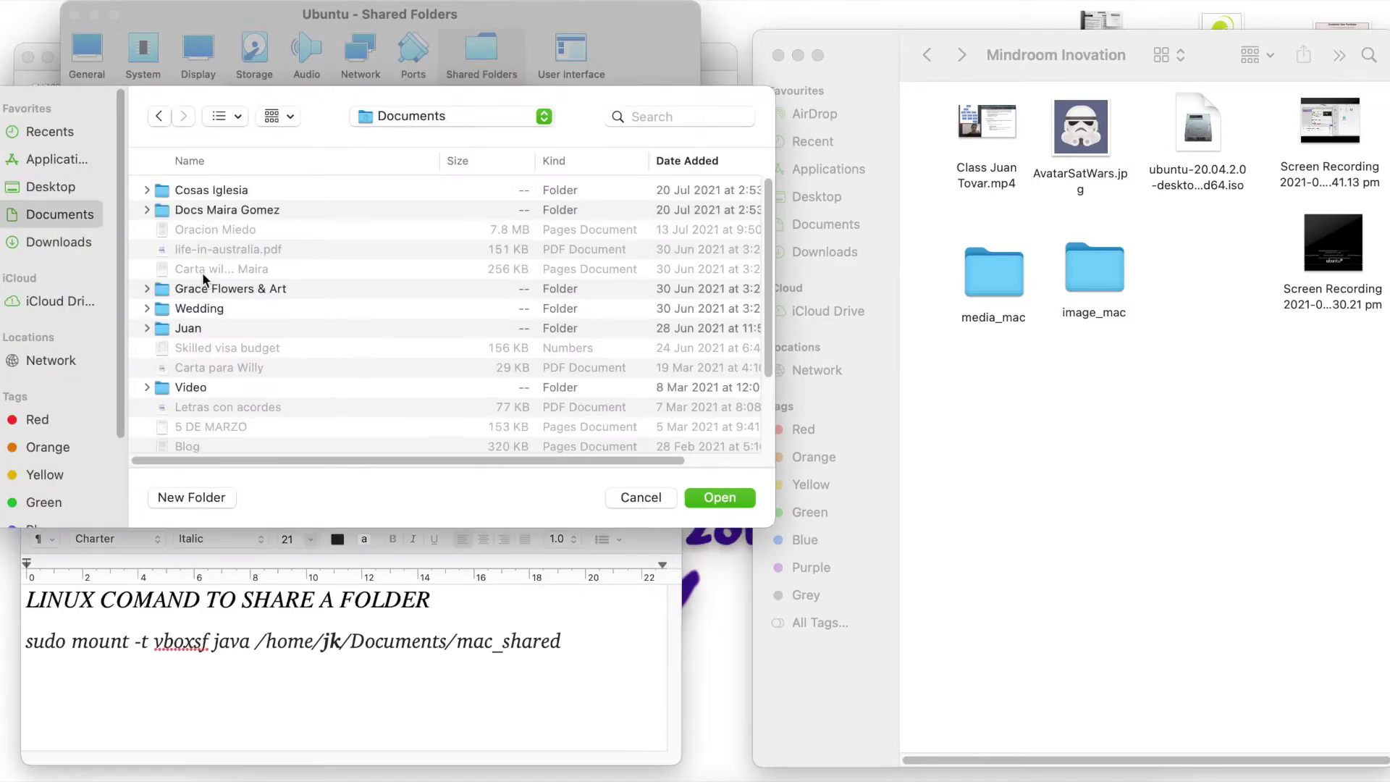
double_click(188, 328)
double_click(189, 192)
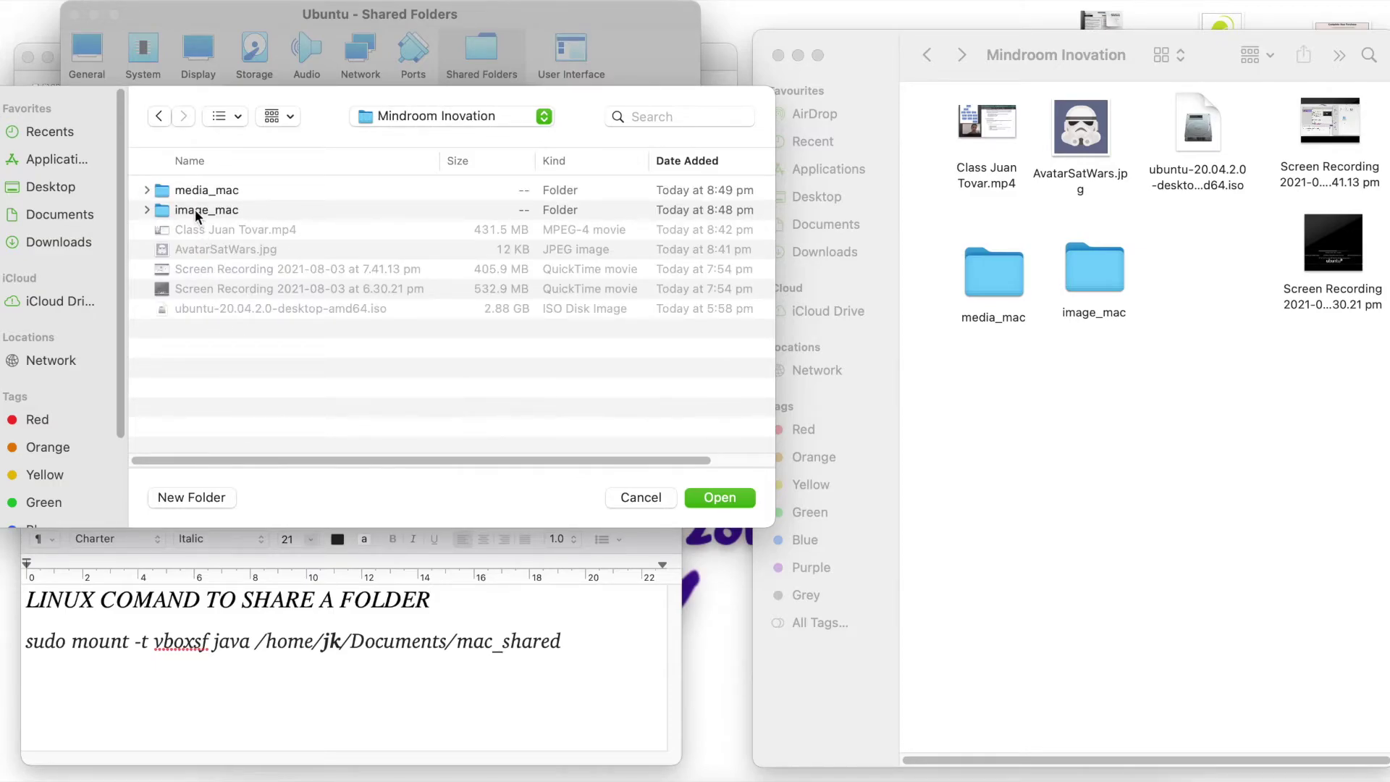
click(186, 209)
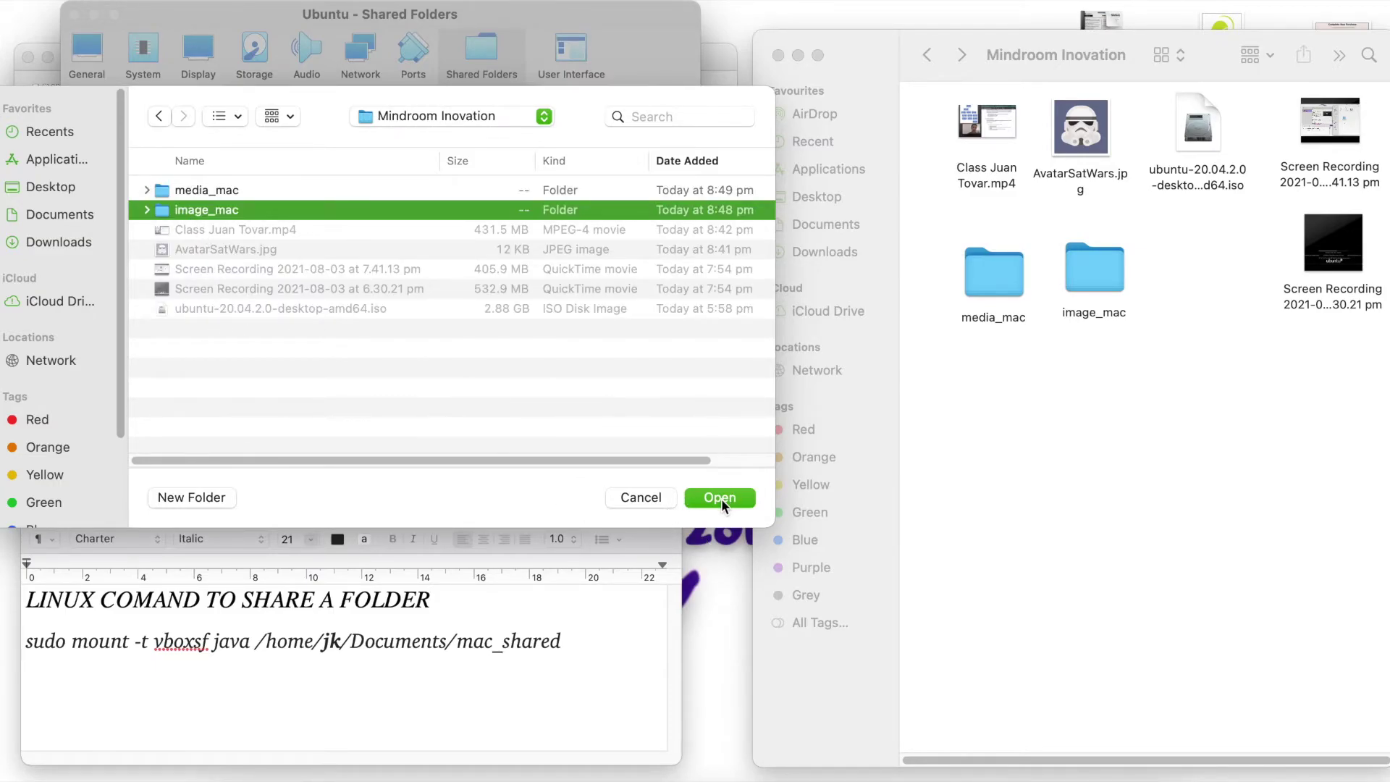
click(721, 498)
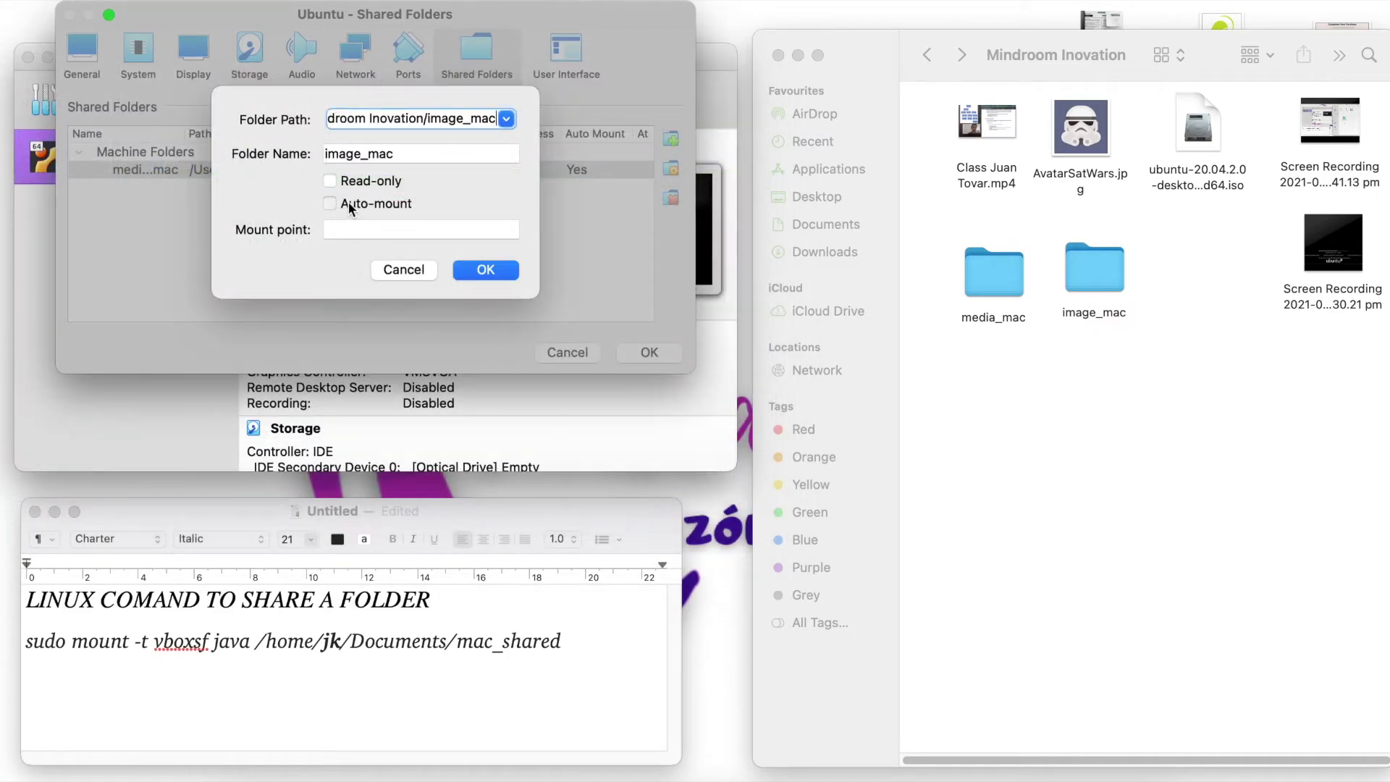
click(499, 273)
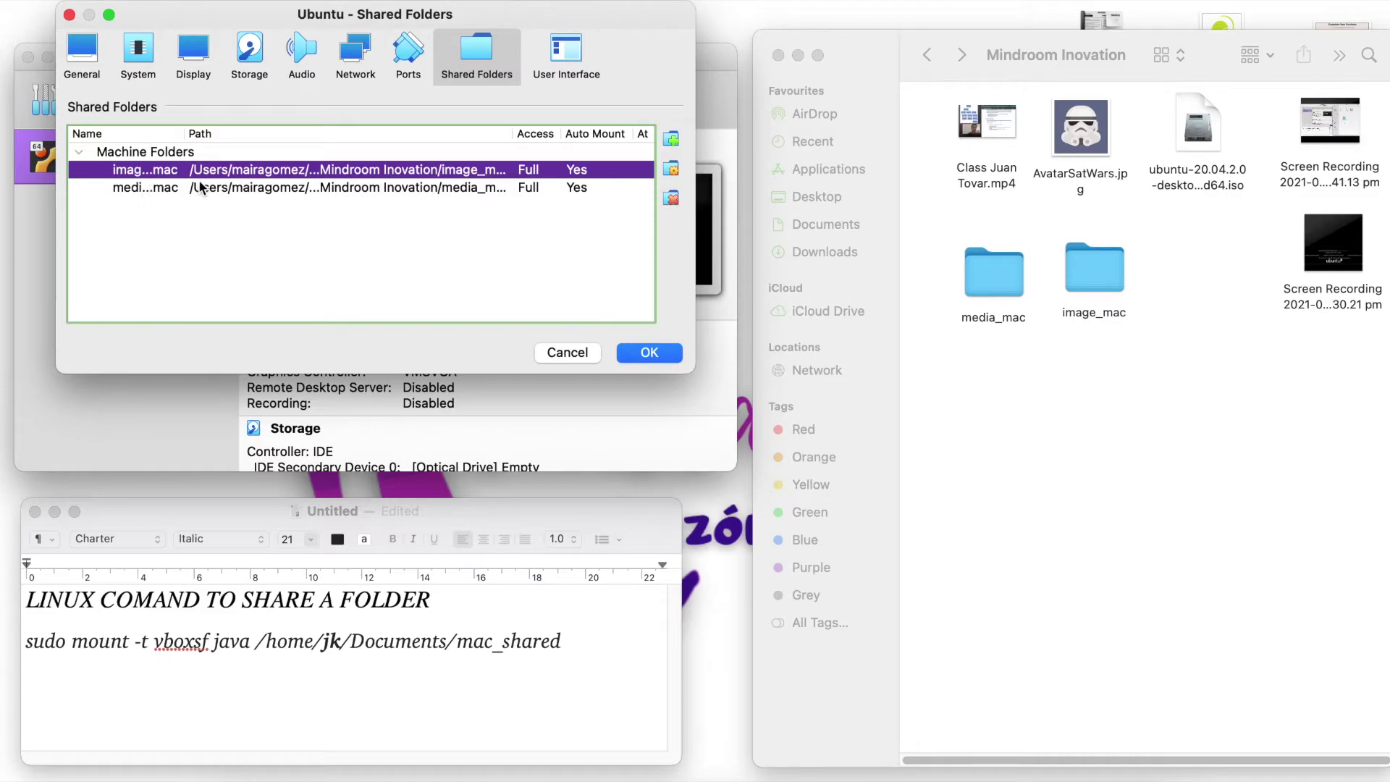
- Compare the image_mac and media_mac entries with a wider Name column, then save the settings
click(130, 190)
click(132, 175)
click(135, 185)
click(136, 172)
drag(185, 134, 217, 143)
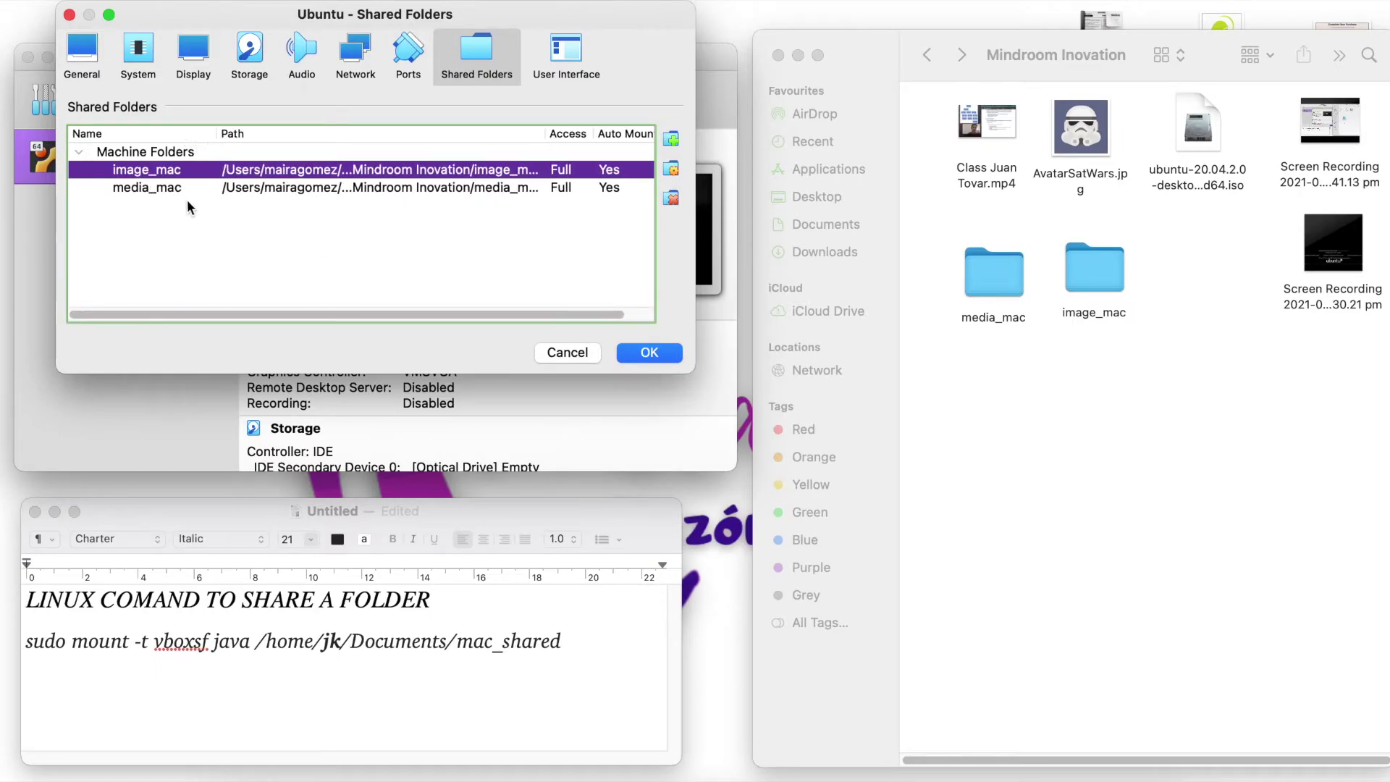
click(649, 352)
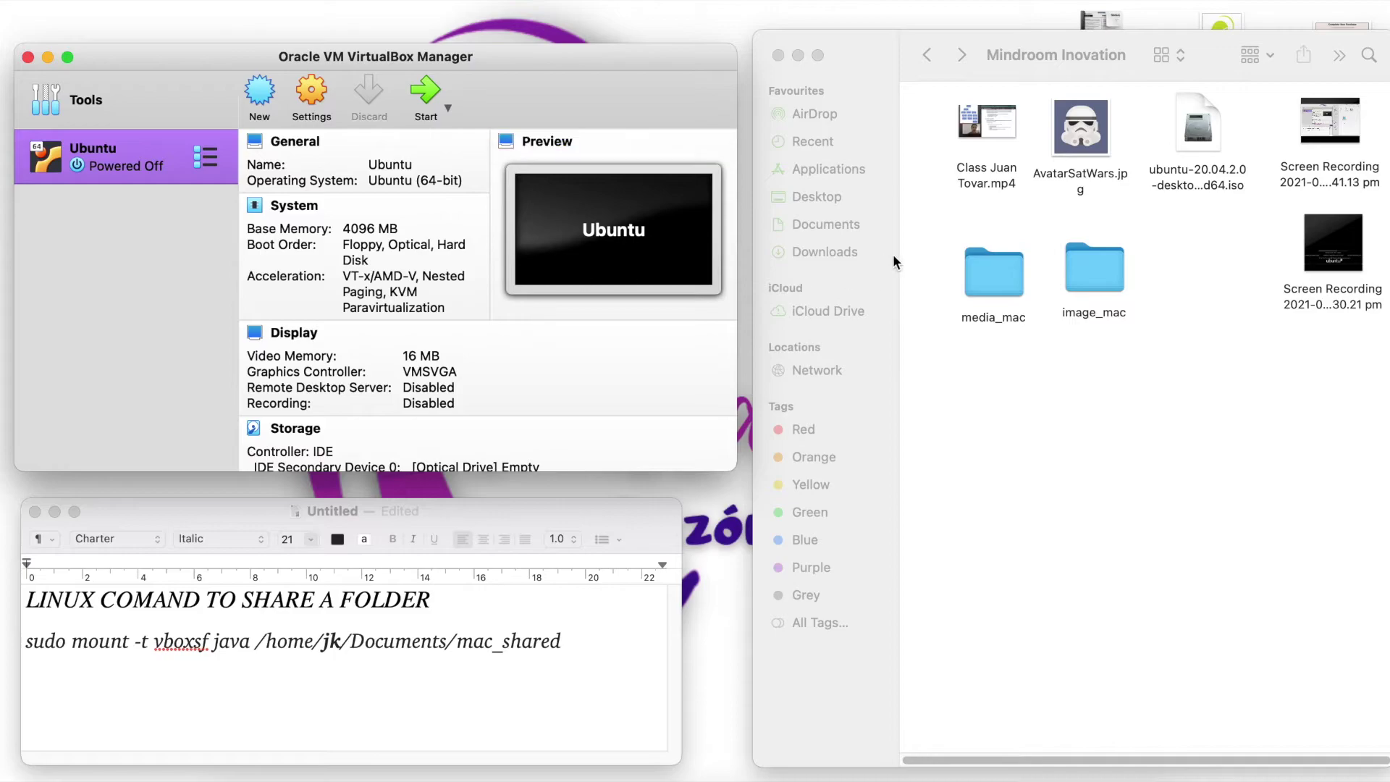
- Start the Ubuntu virtual machine and accept switching its window to scaled mode
drag(1160, 237, 990, 341)
click(1068, 405)
click(989, 347)
click(425, 87)
click(429, 96)
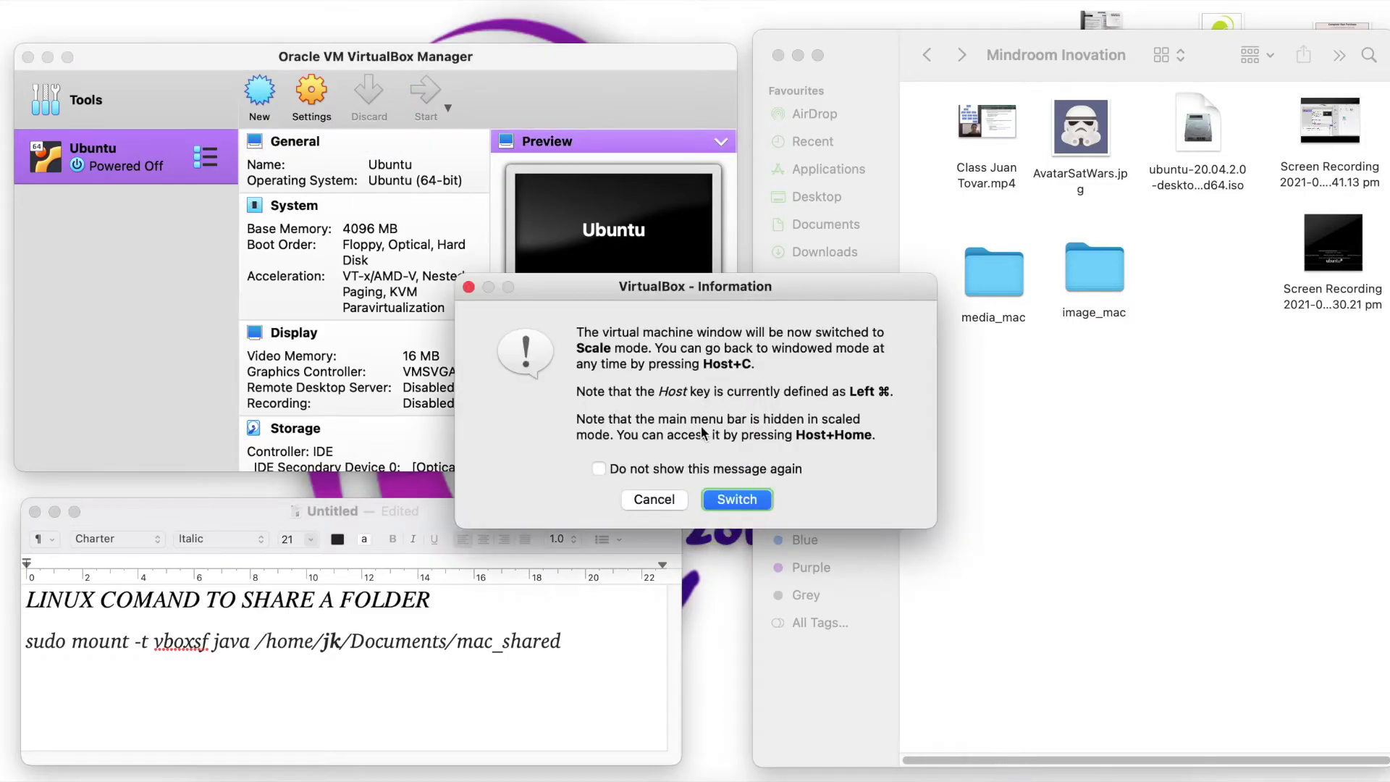
click(736, 500)
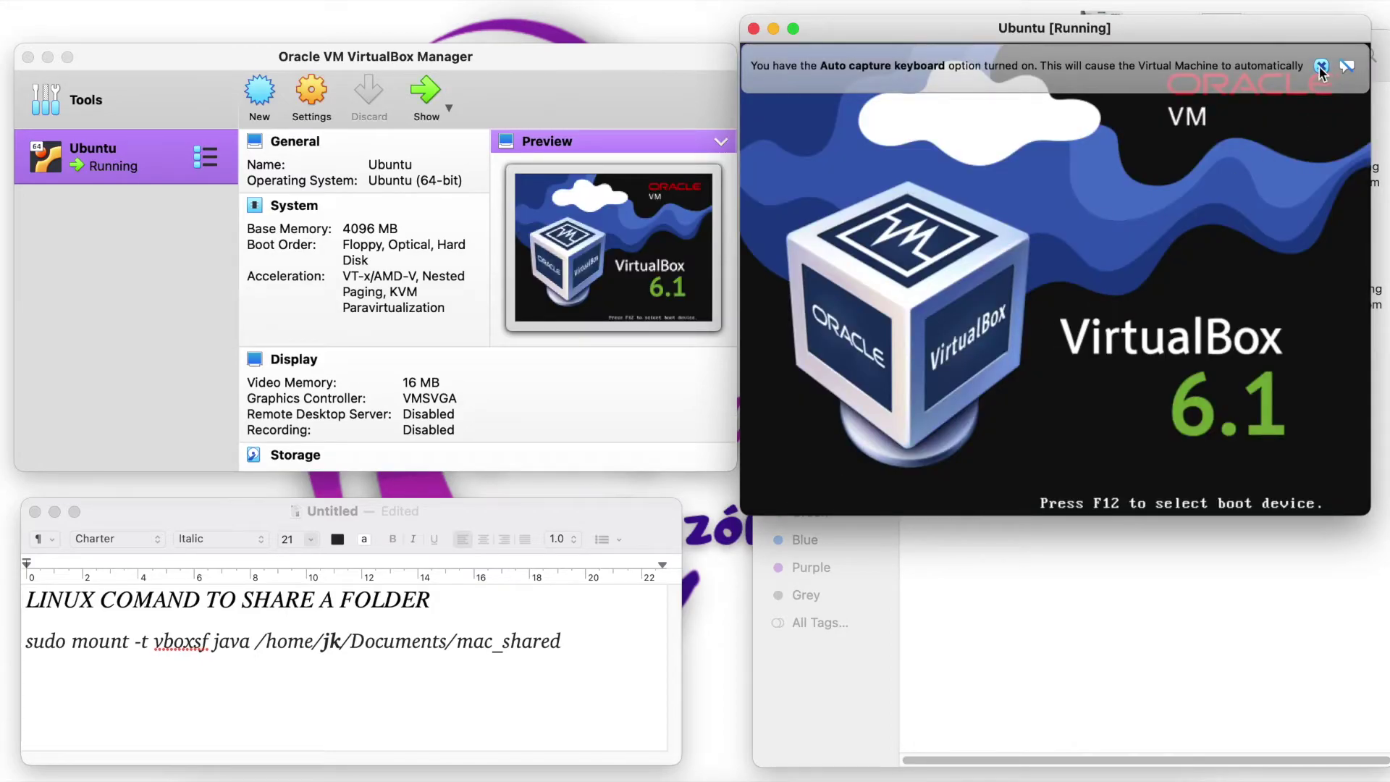
- Dismiss the keyboard and mouse notices and sign in with the account password
click(1320, 65)
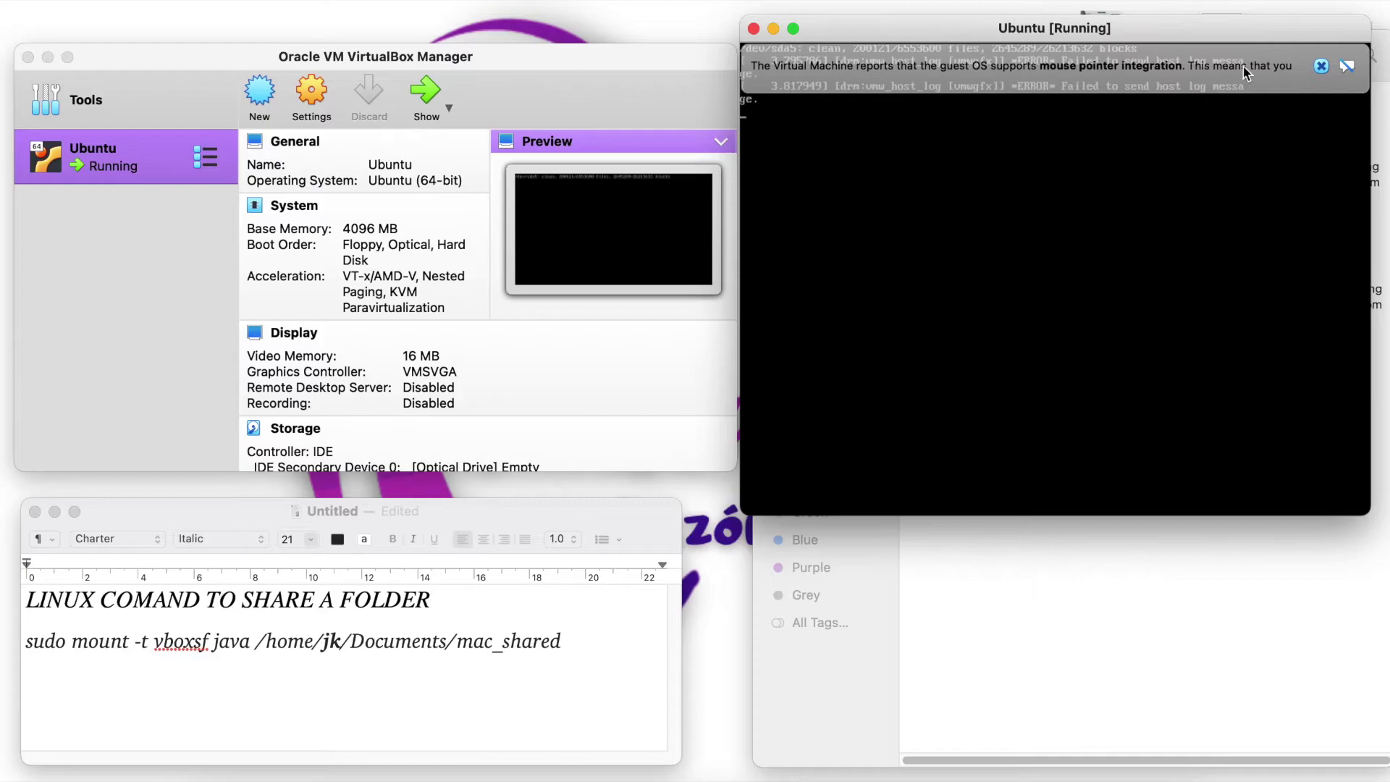
click(1321, 66)
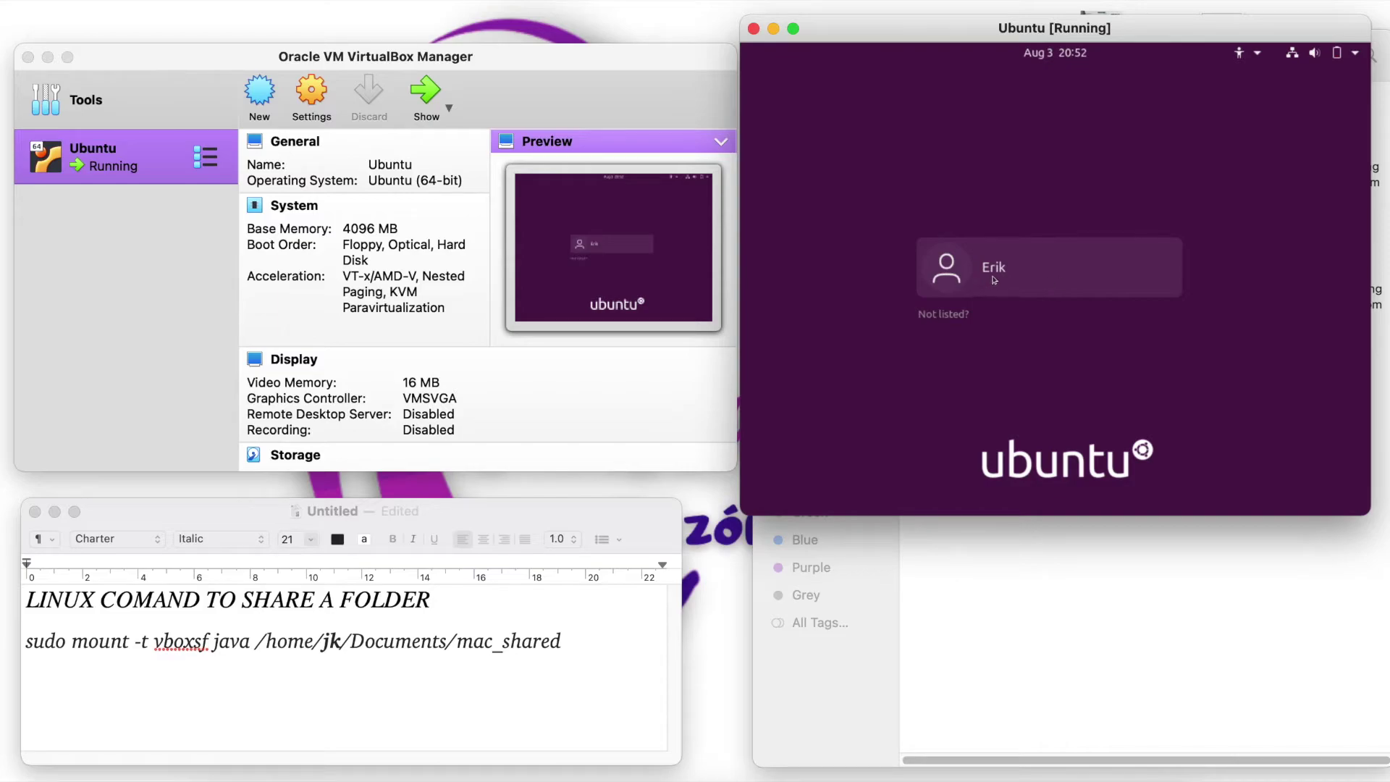
click(995, 281)
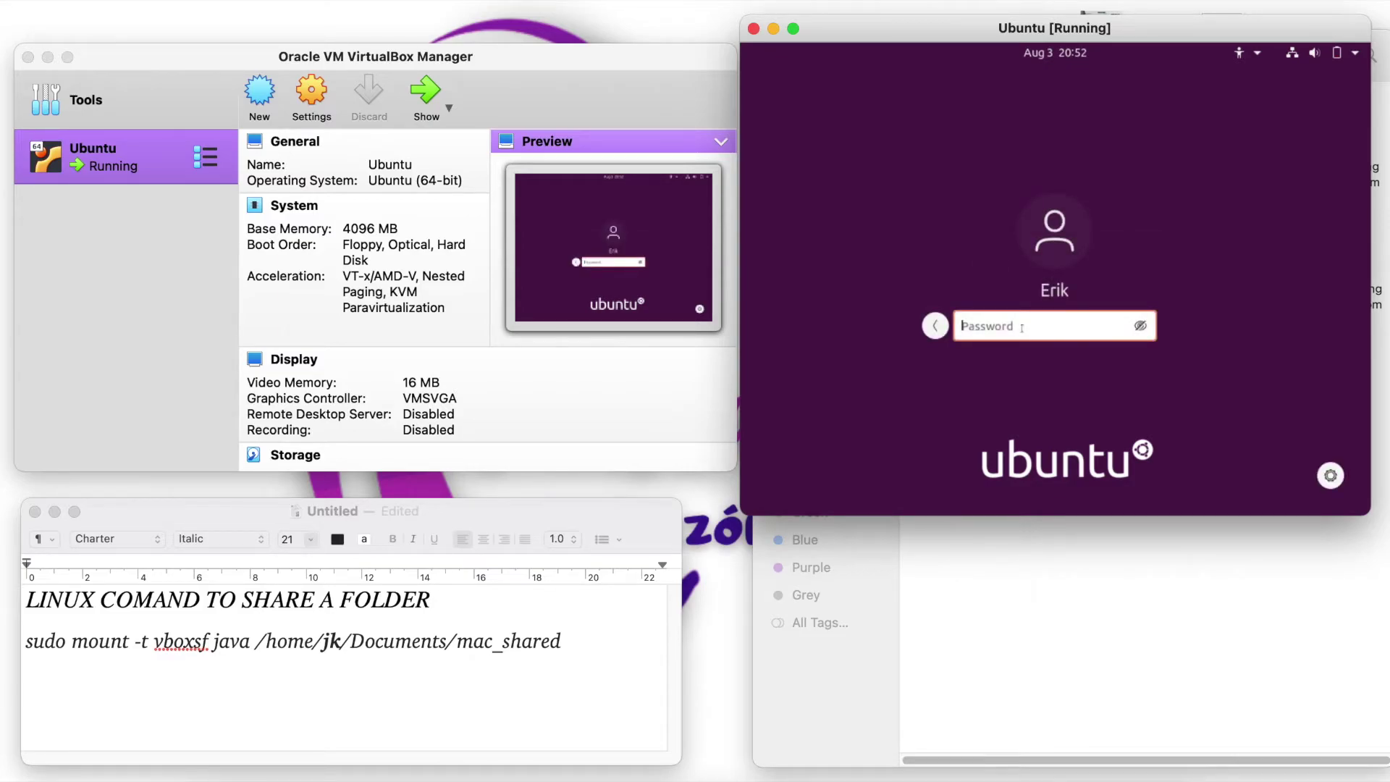
text(●●●●●●●●●)
key(Return)
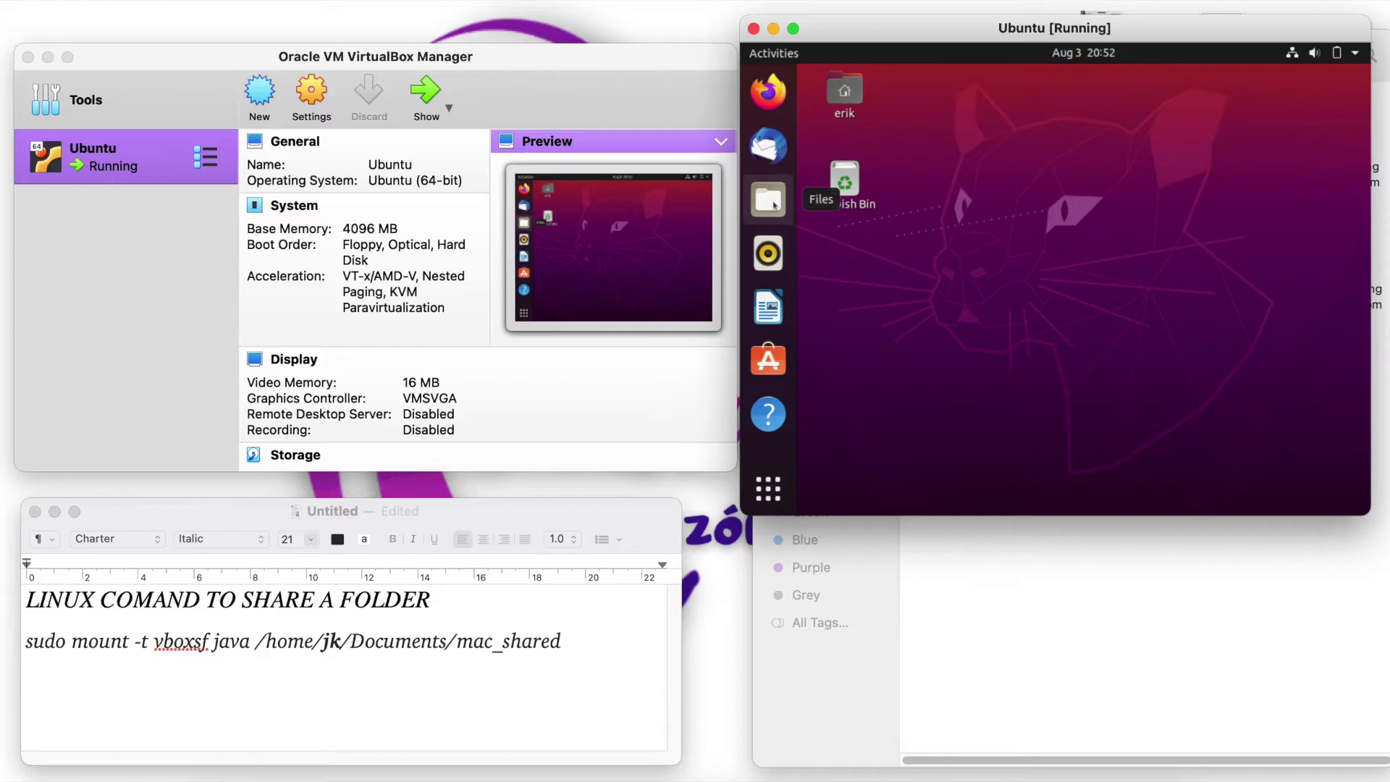
- Open Files at Documents and create a folder named image_ubuntu
click(774, 204)
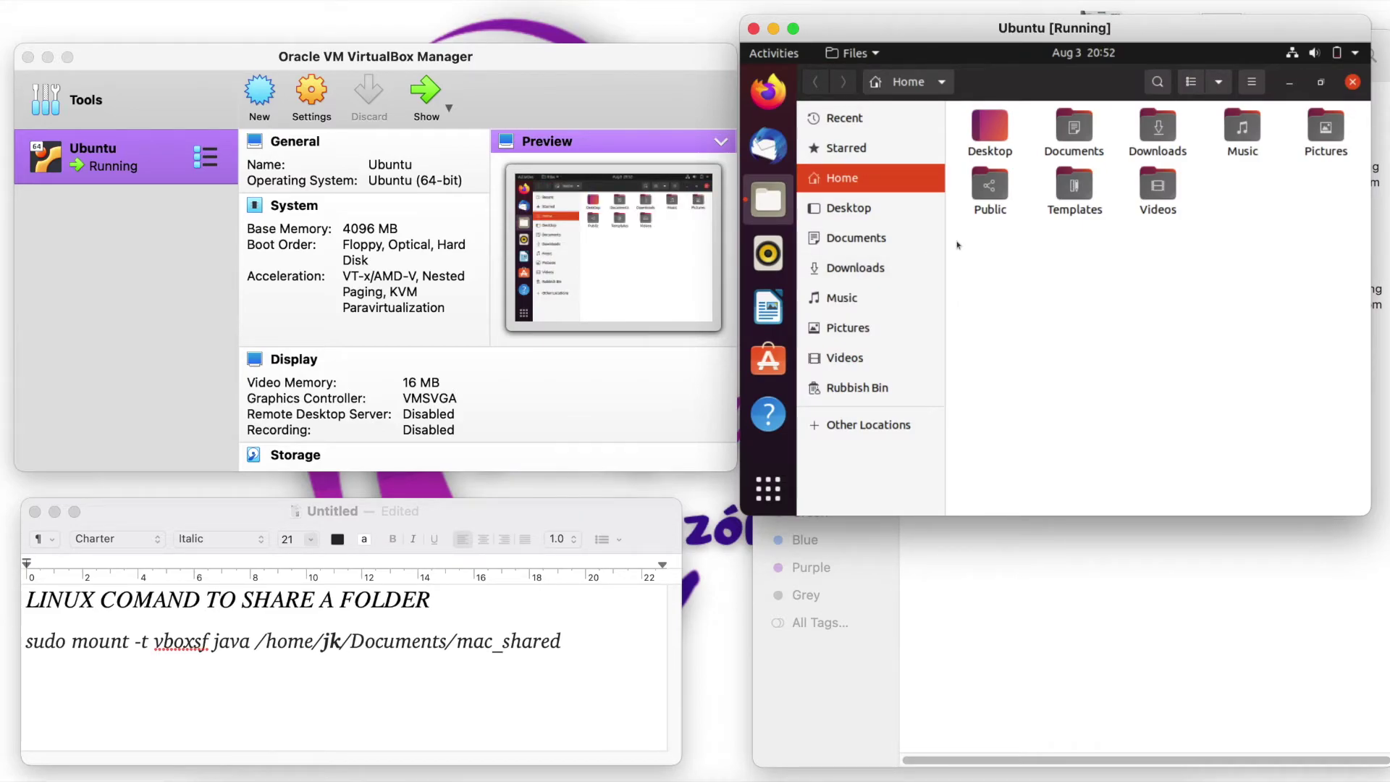
double_click(1083, 132)
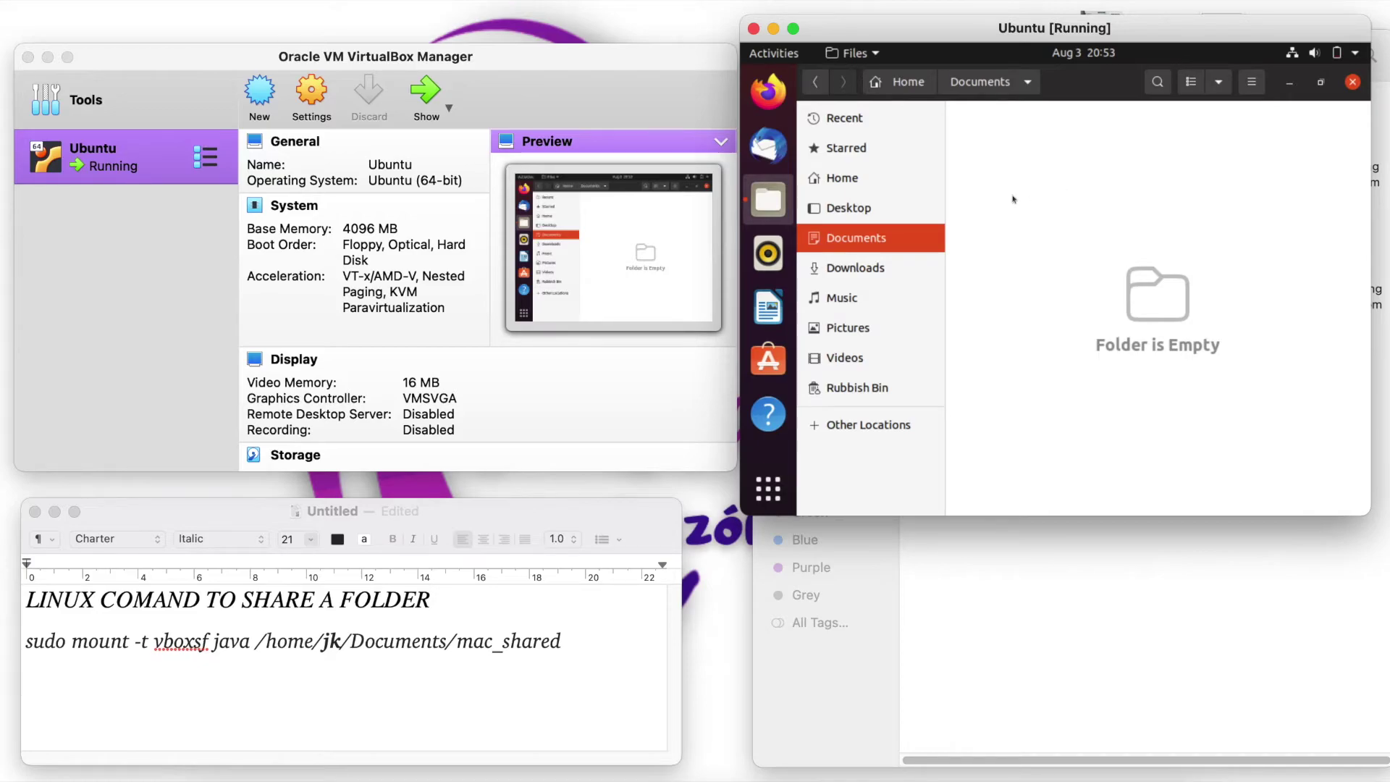
right_click(1026, 209)
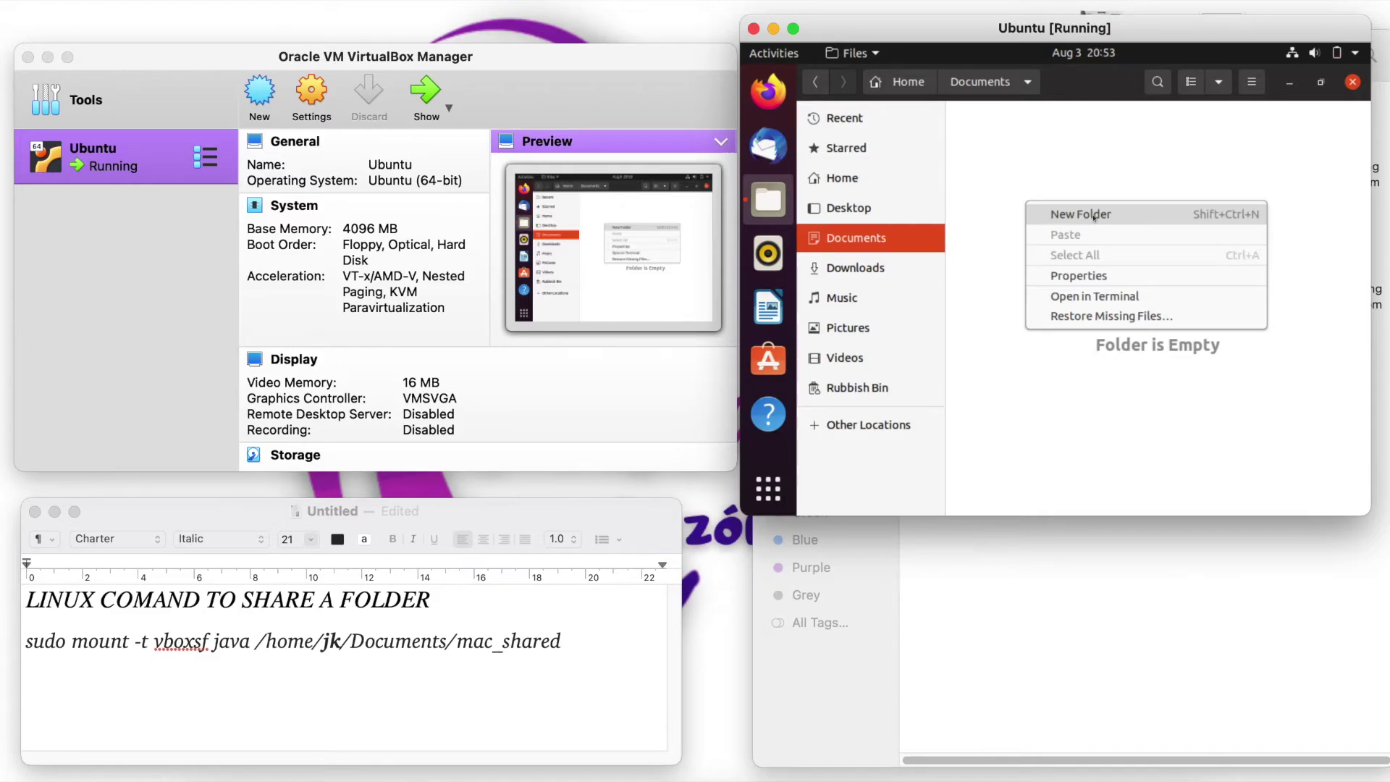
click(1077, 217)
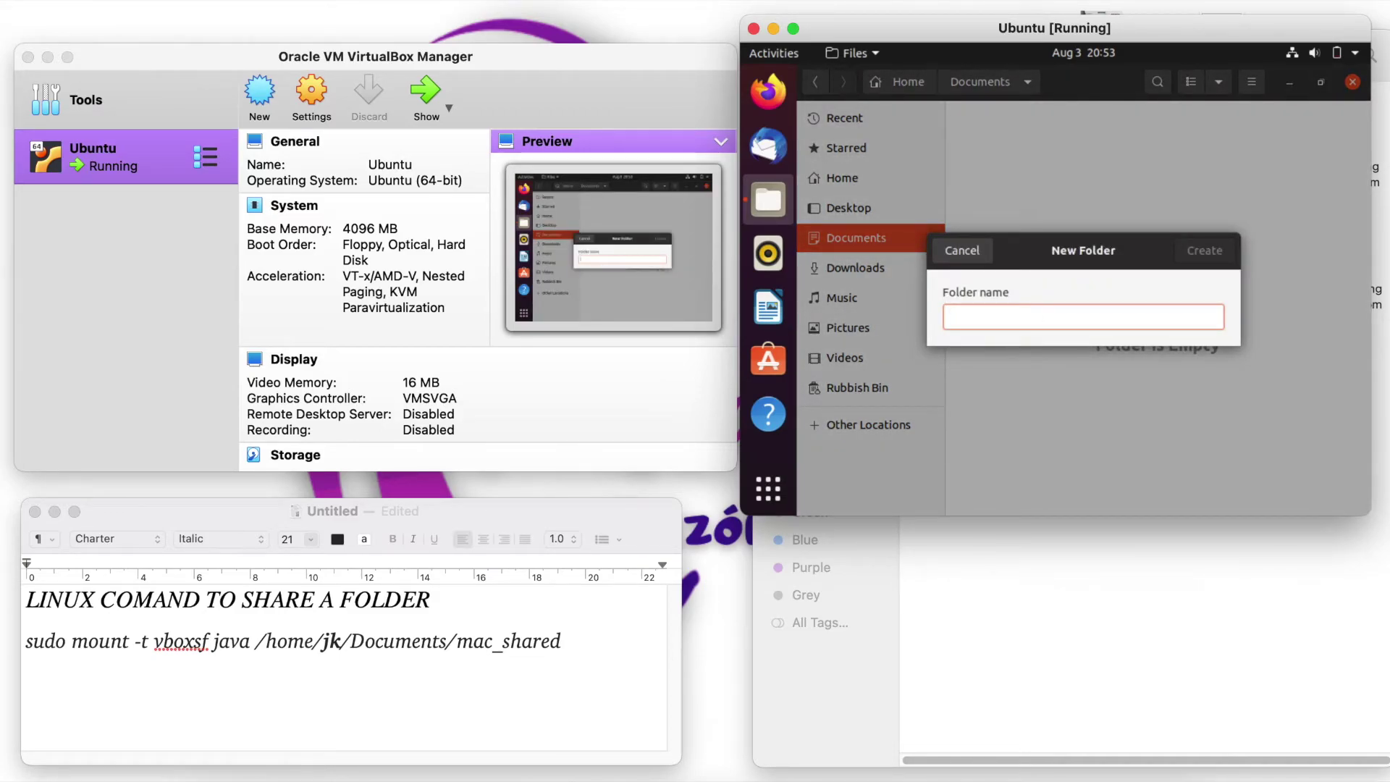
text(image_u)
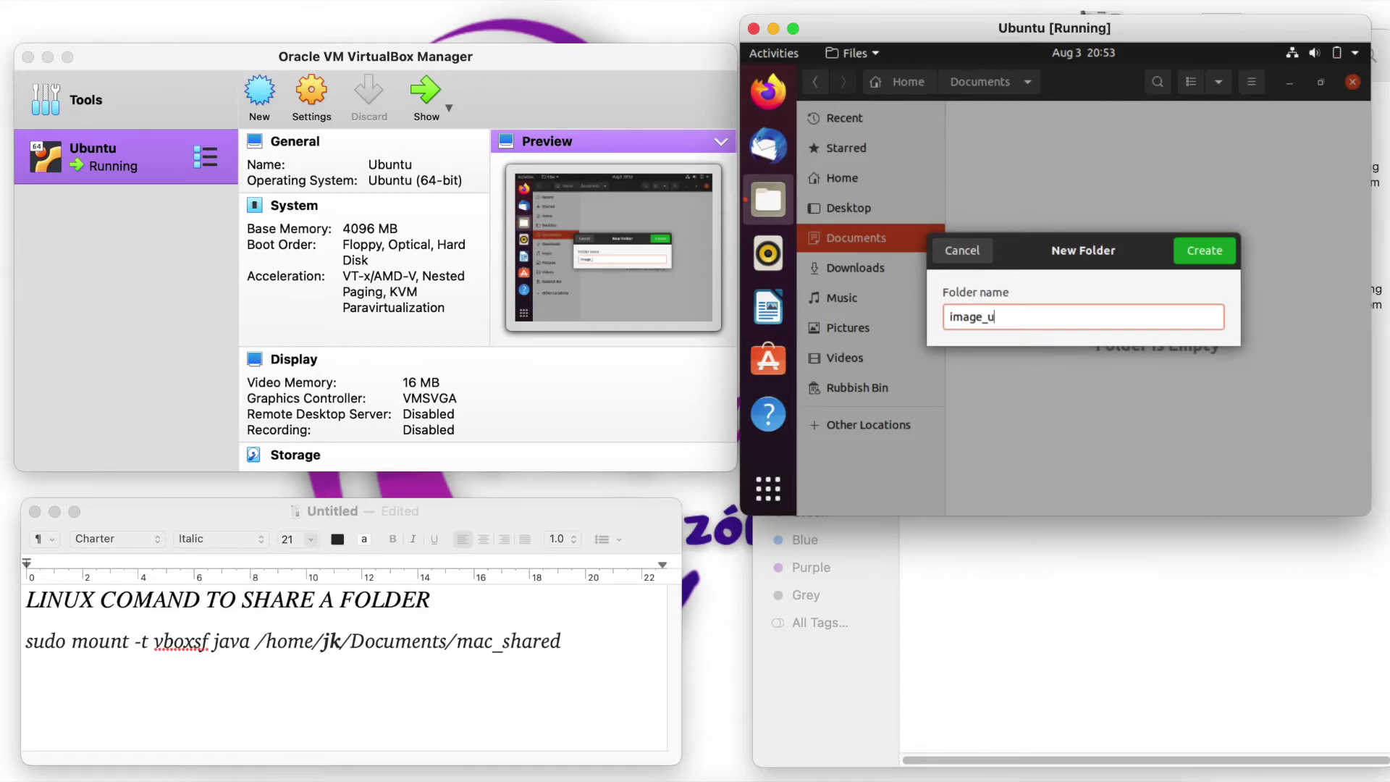
text(buntu)
key(Return)
click(1043, 321)
- Create a second folder named media_ubuntu in Documents
right_click(1057, 270)
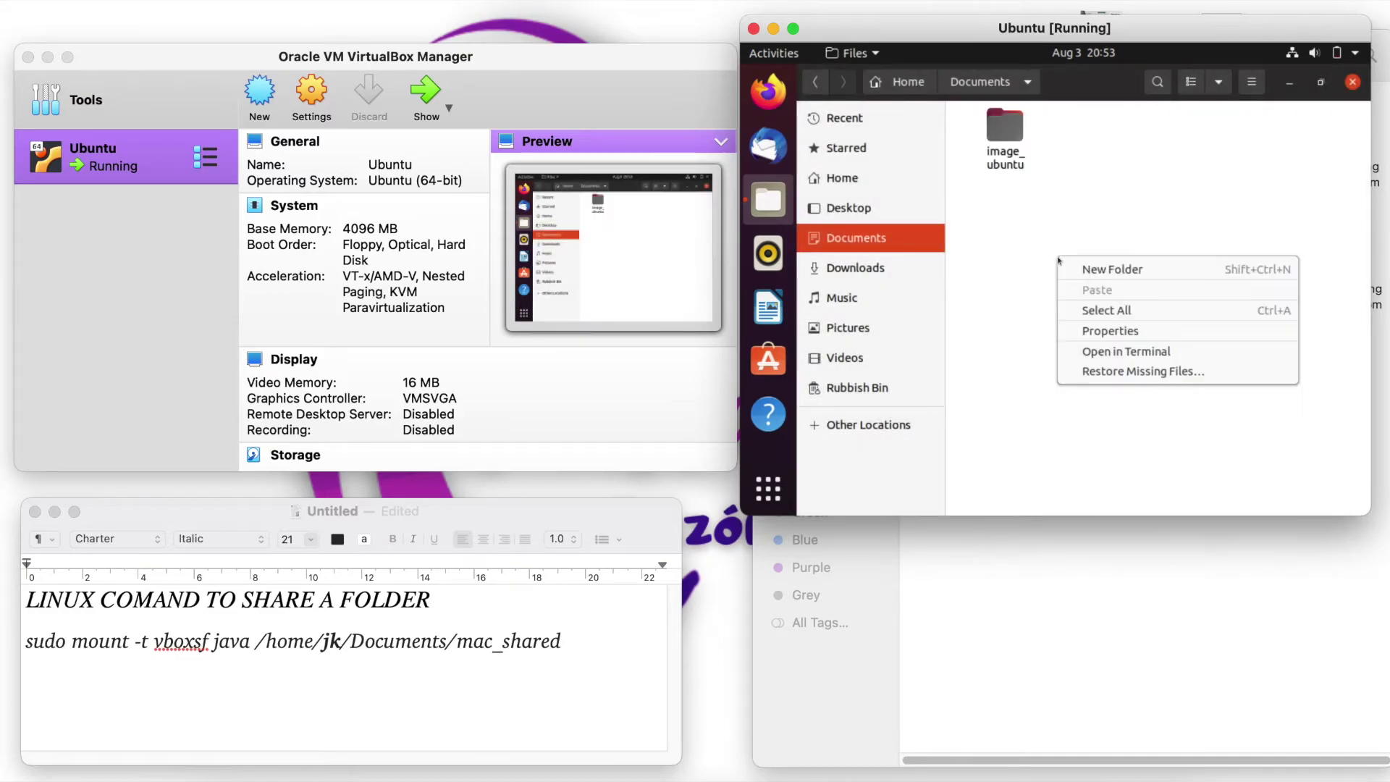
click(1103, 270)
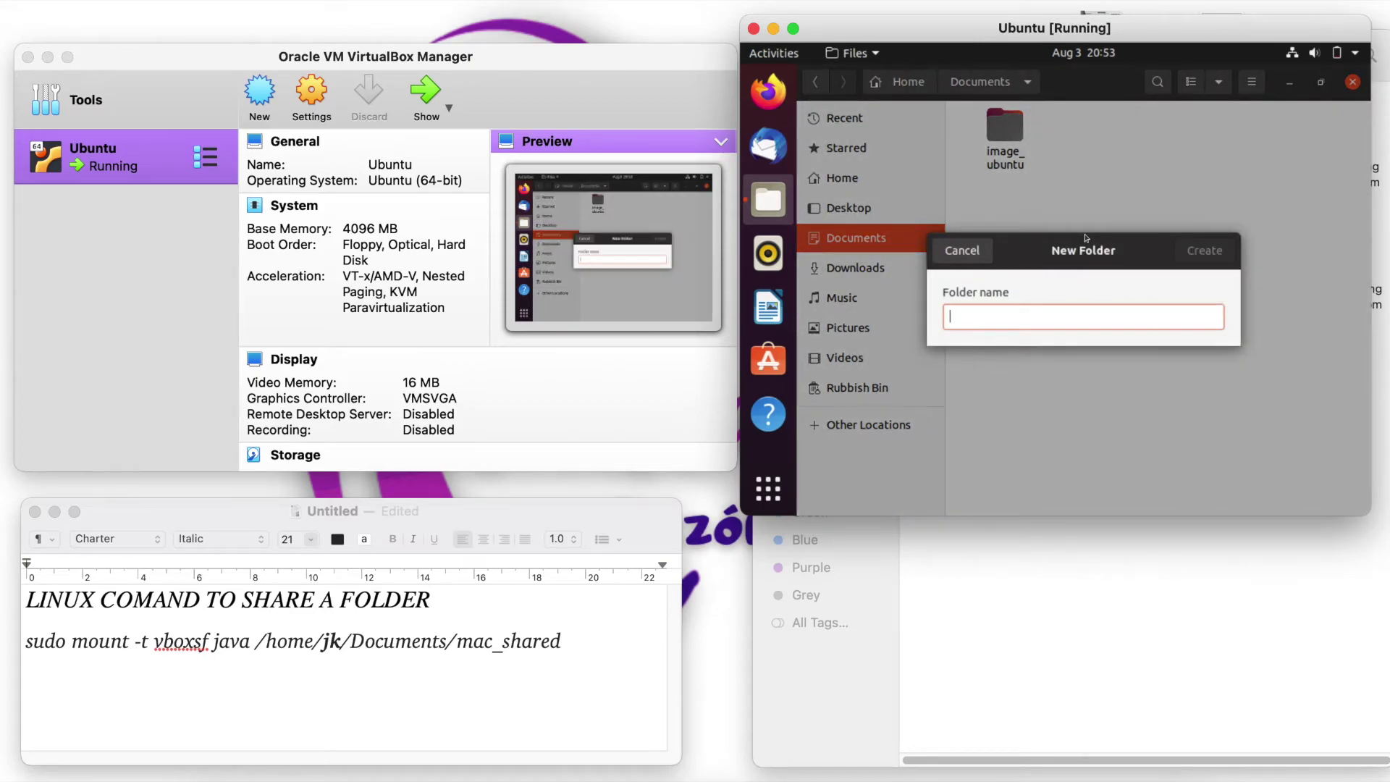
text(media_ubuntu)
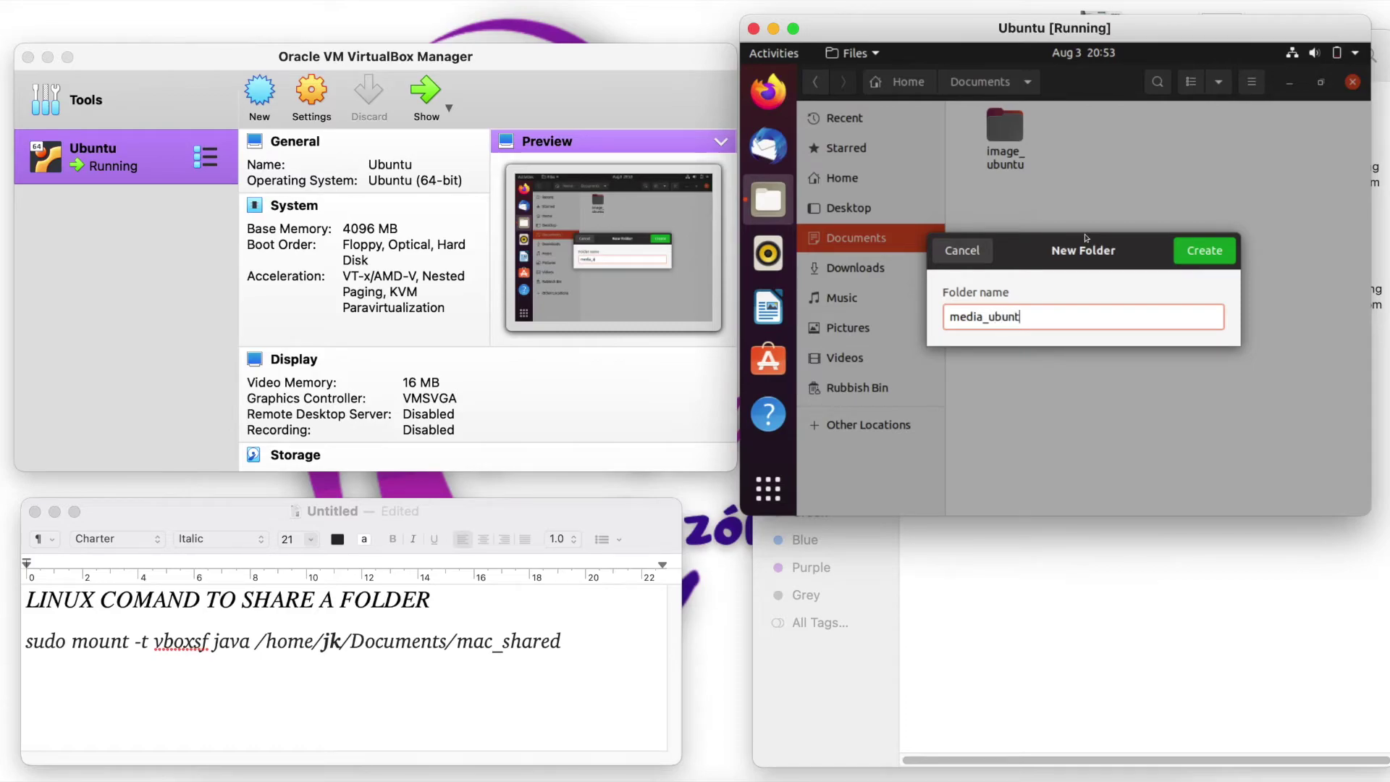
key(Return)
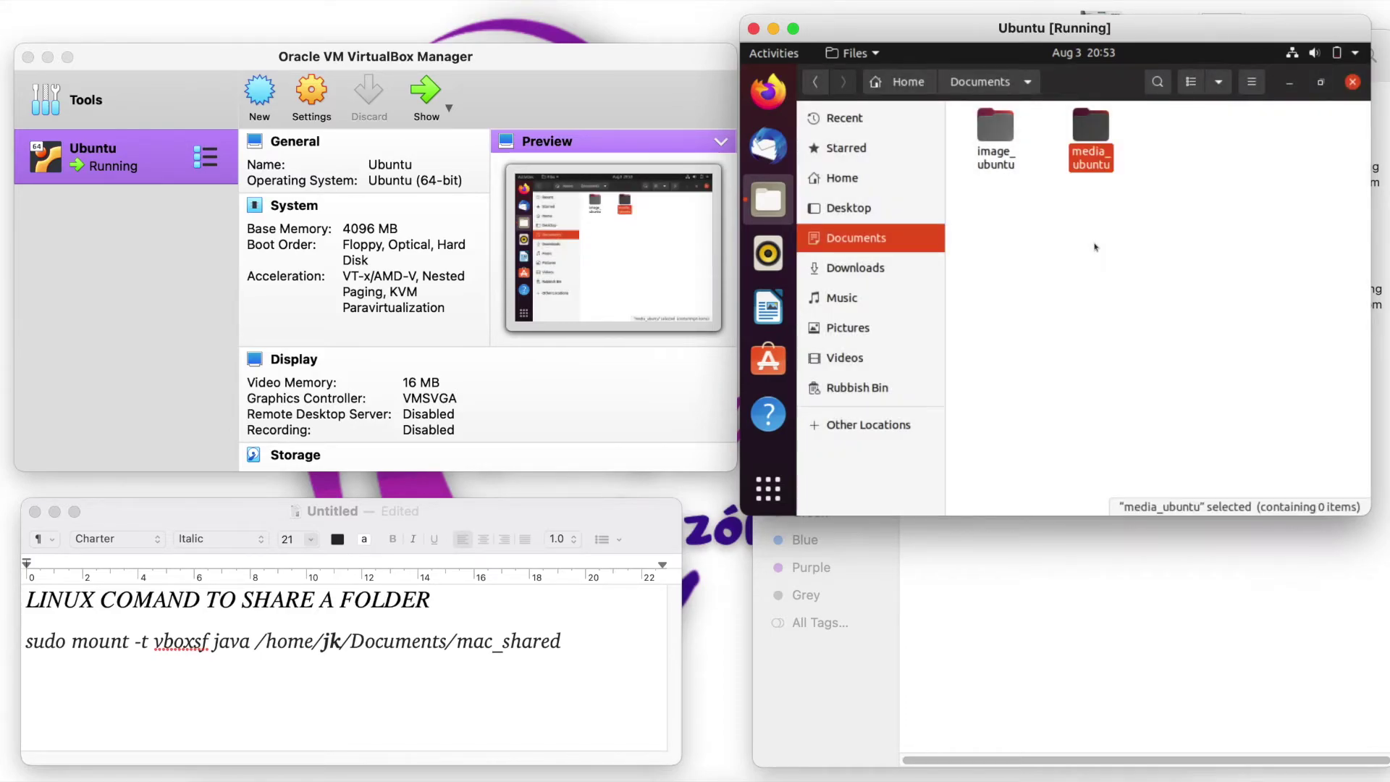
click(1030, 316)
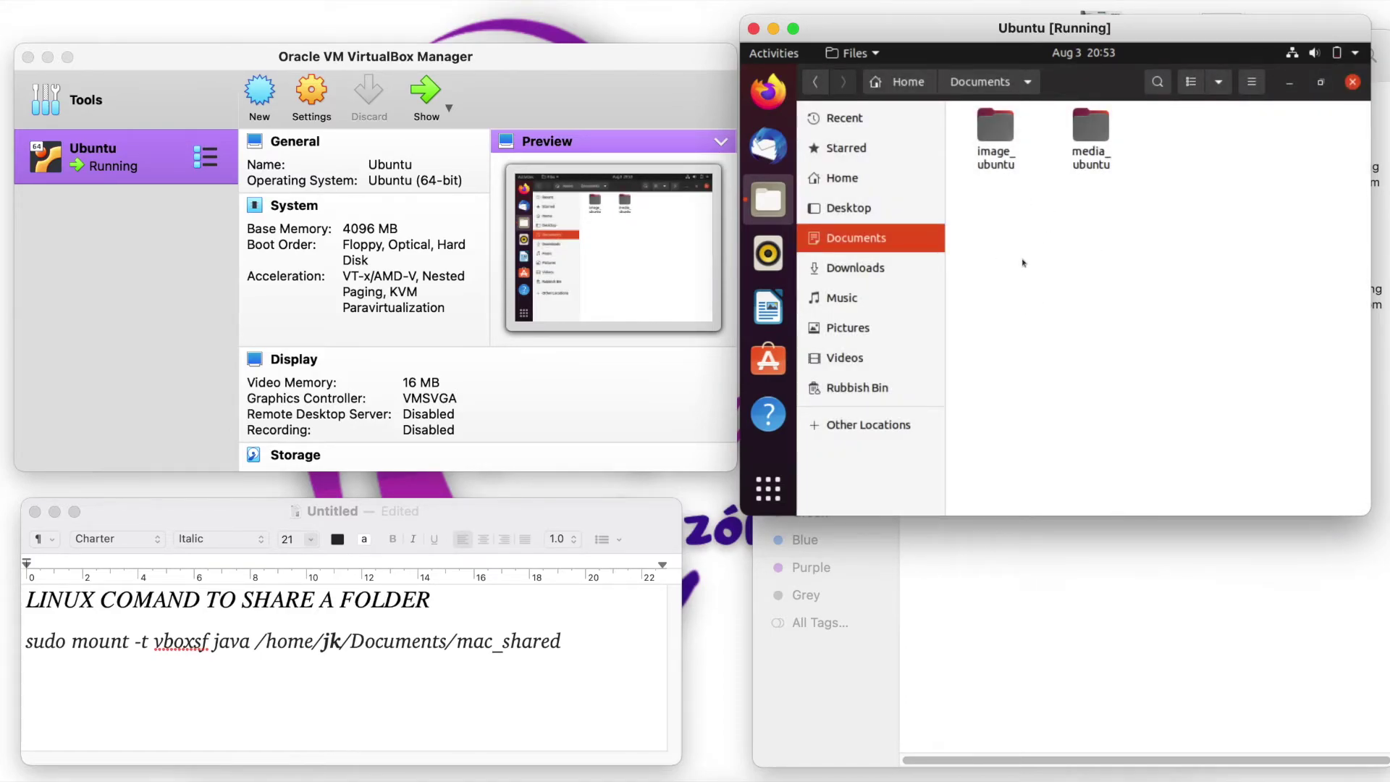
- Check that image_ubuntu and media_ubuntu are empty, then close Files
double_click(995, 129)
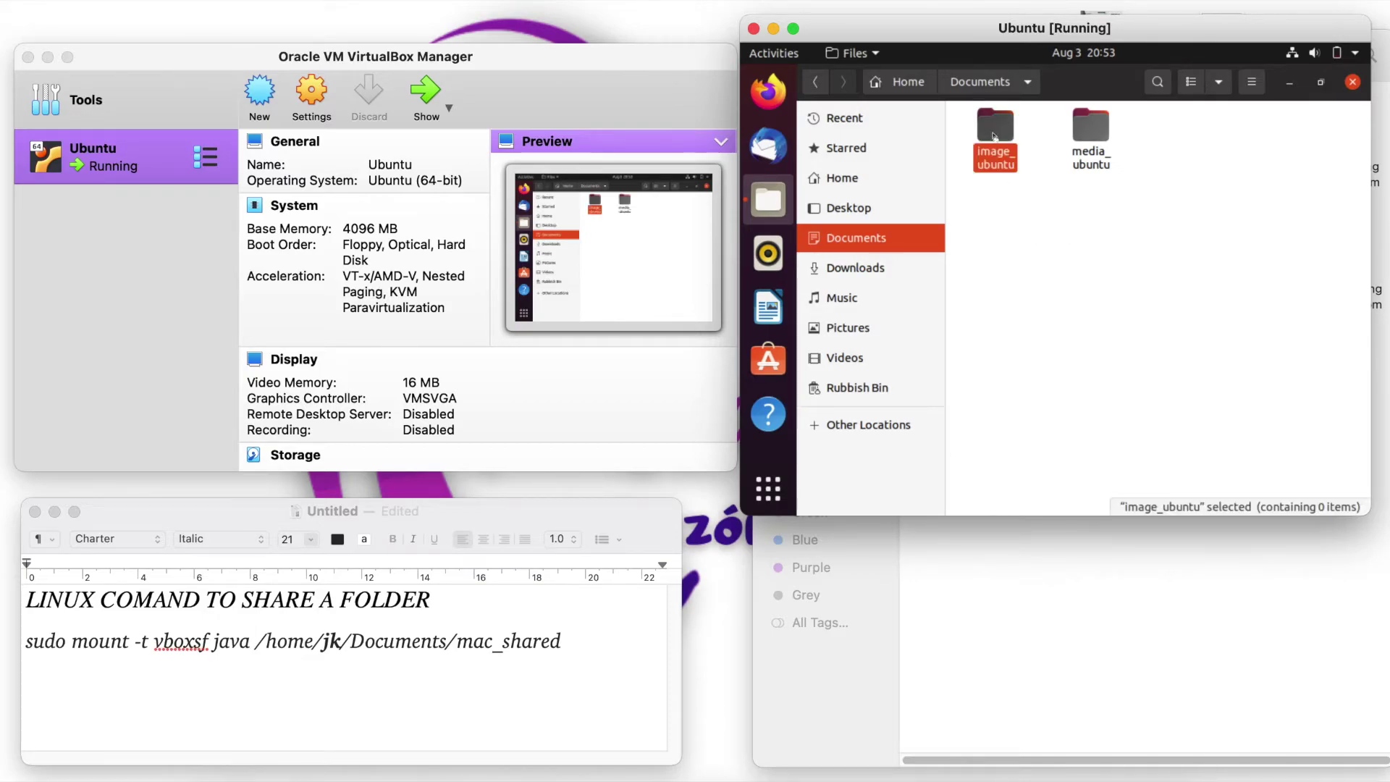
click(815, 81)
double_click(1090, 127)
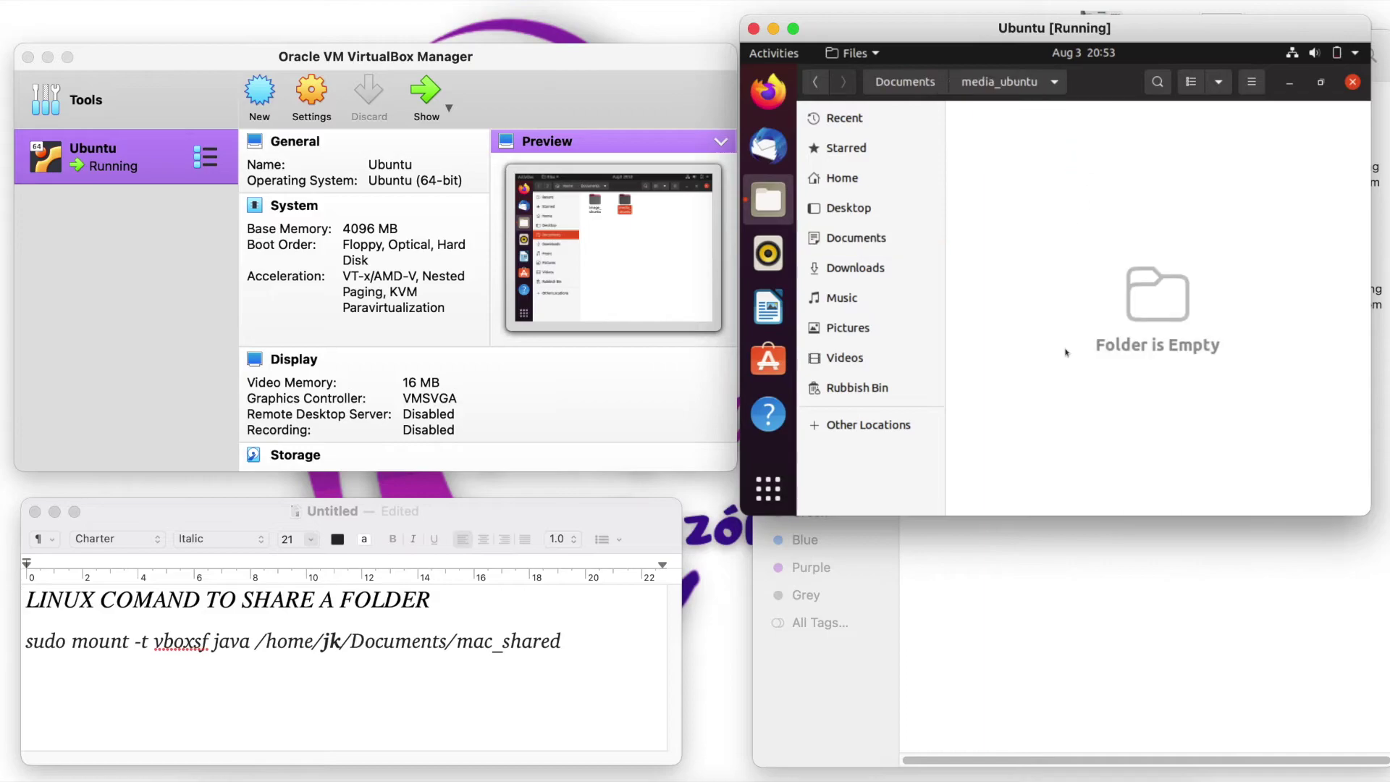
click(815, 82)
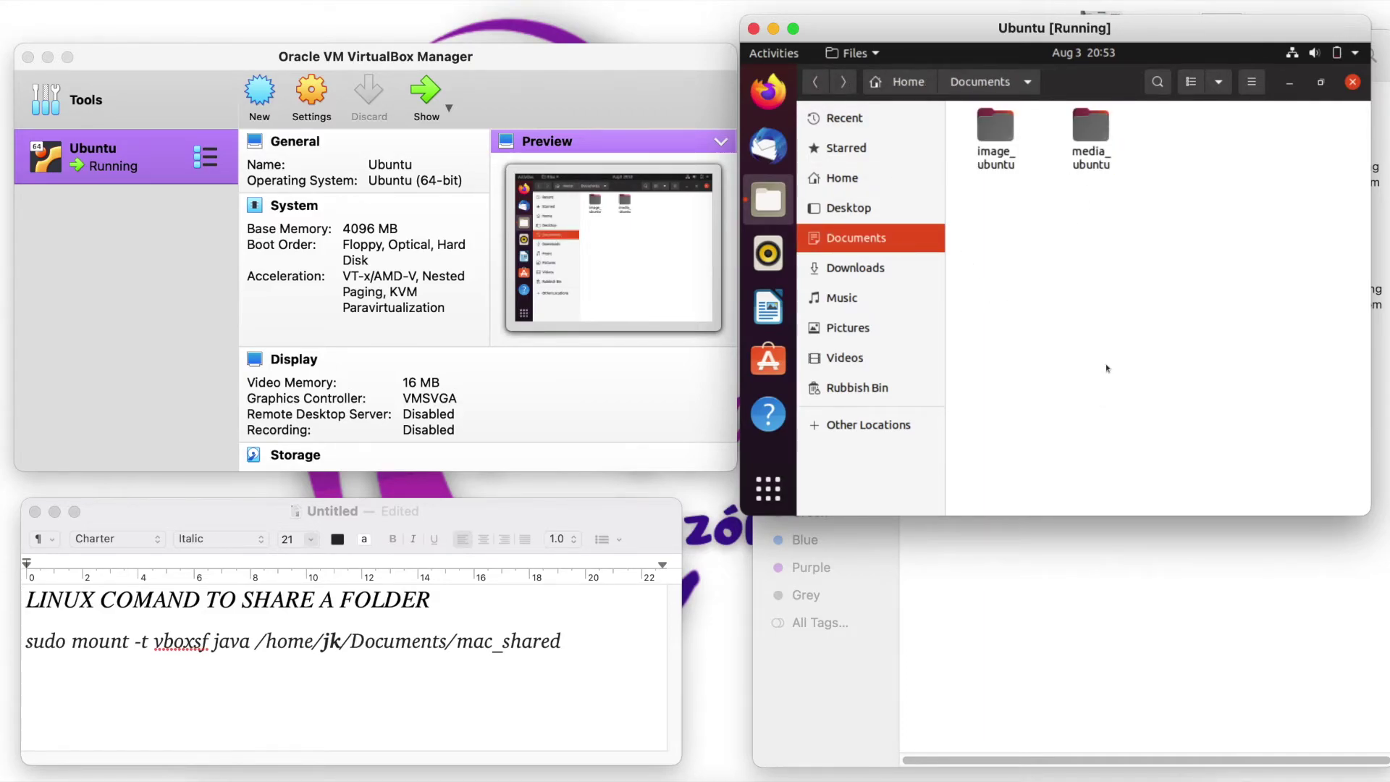
click(1352, 82)
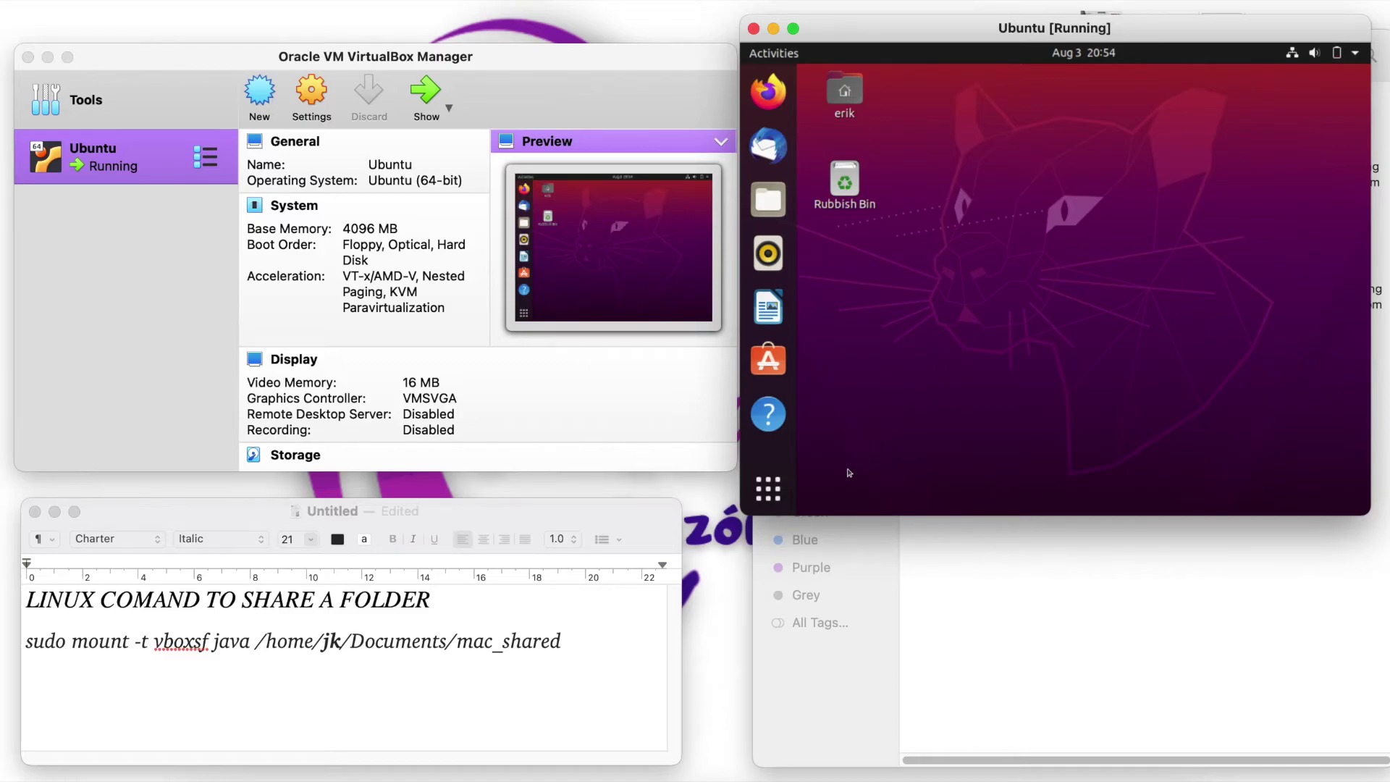
- Search the applications for 'terminal' and launch Terminal
click(768, 489)
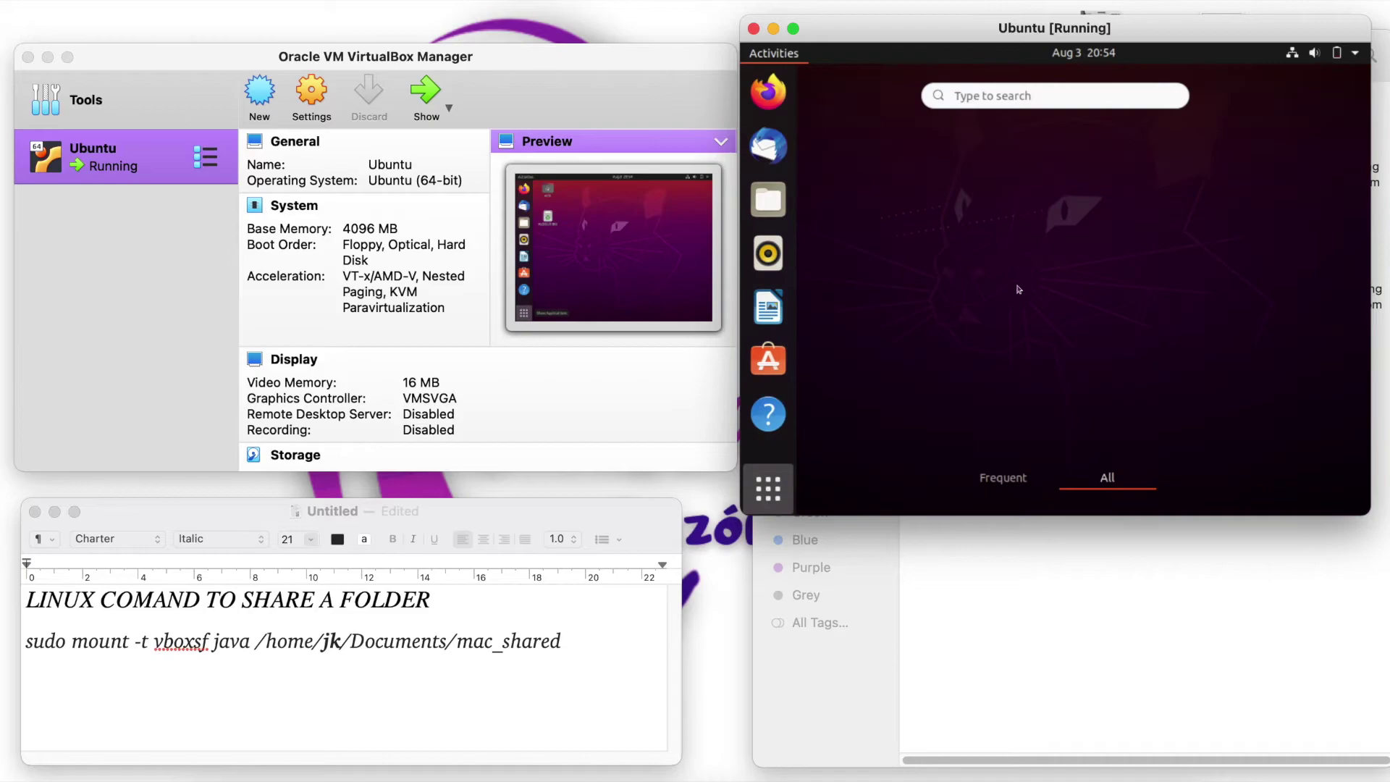
click(1054, 95)
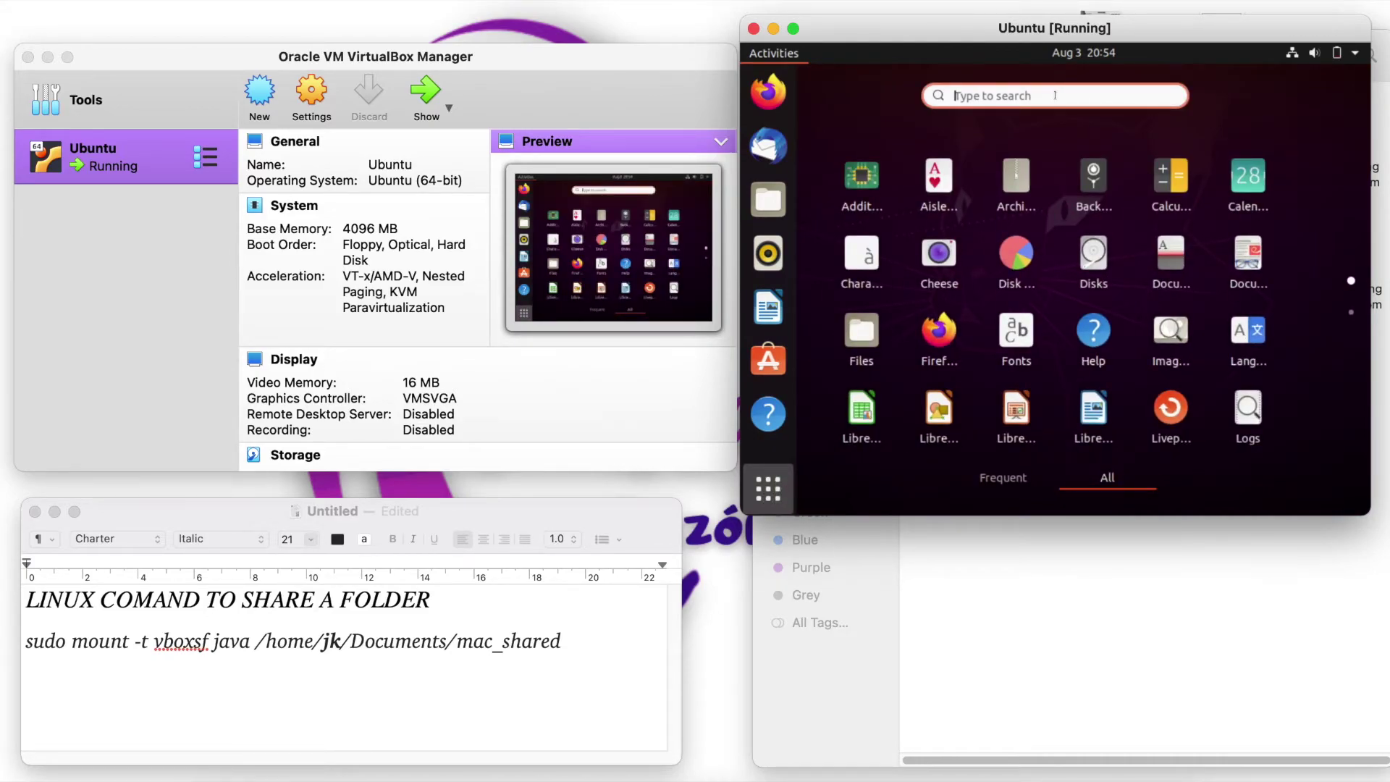
text(tierml)
key(BackSpace)
key(BackSpace)
key(BackSpace)
key(BackSpace)
text(ermi)
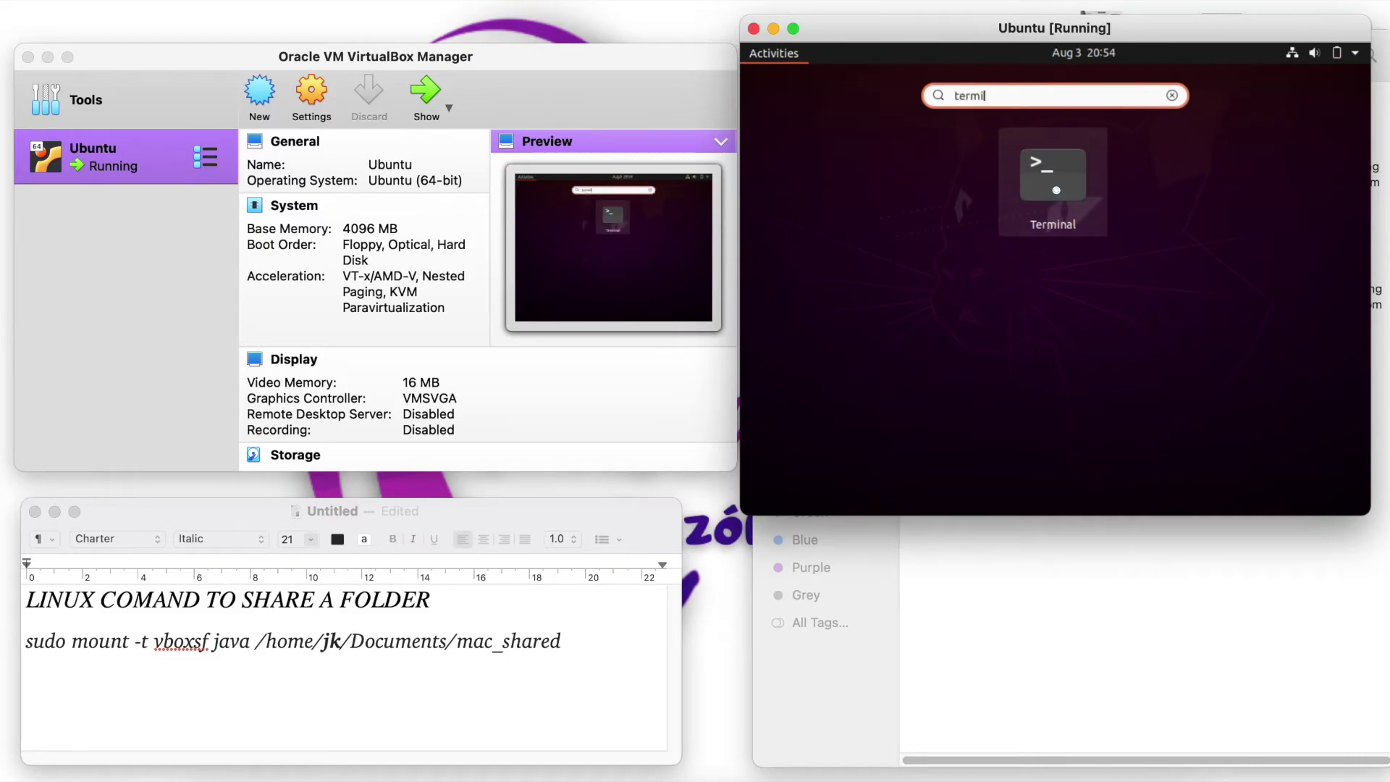
click(1057, 190)
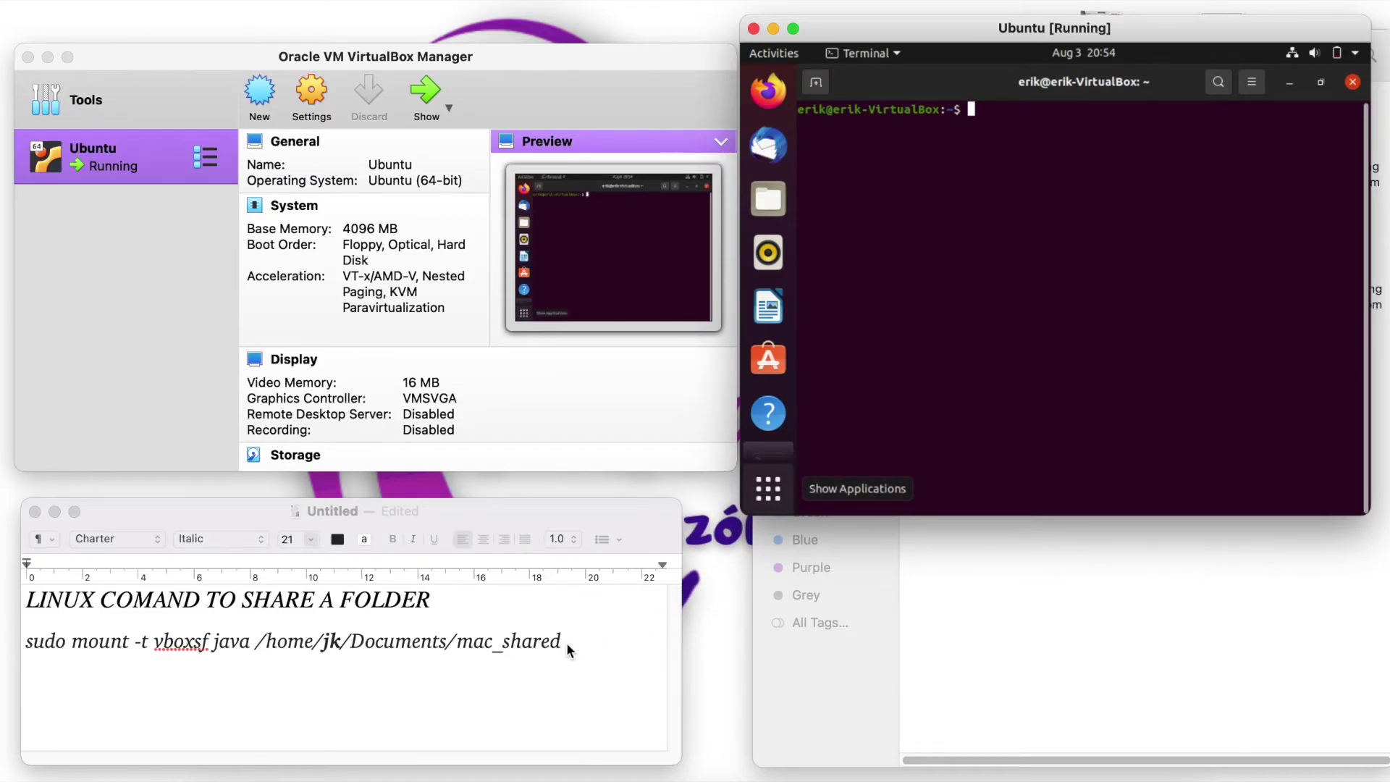
- Read the sudo mount command in the TextEdit note, then return to the VM and dismiss the low battery notice
click(339, 641)
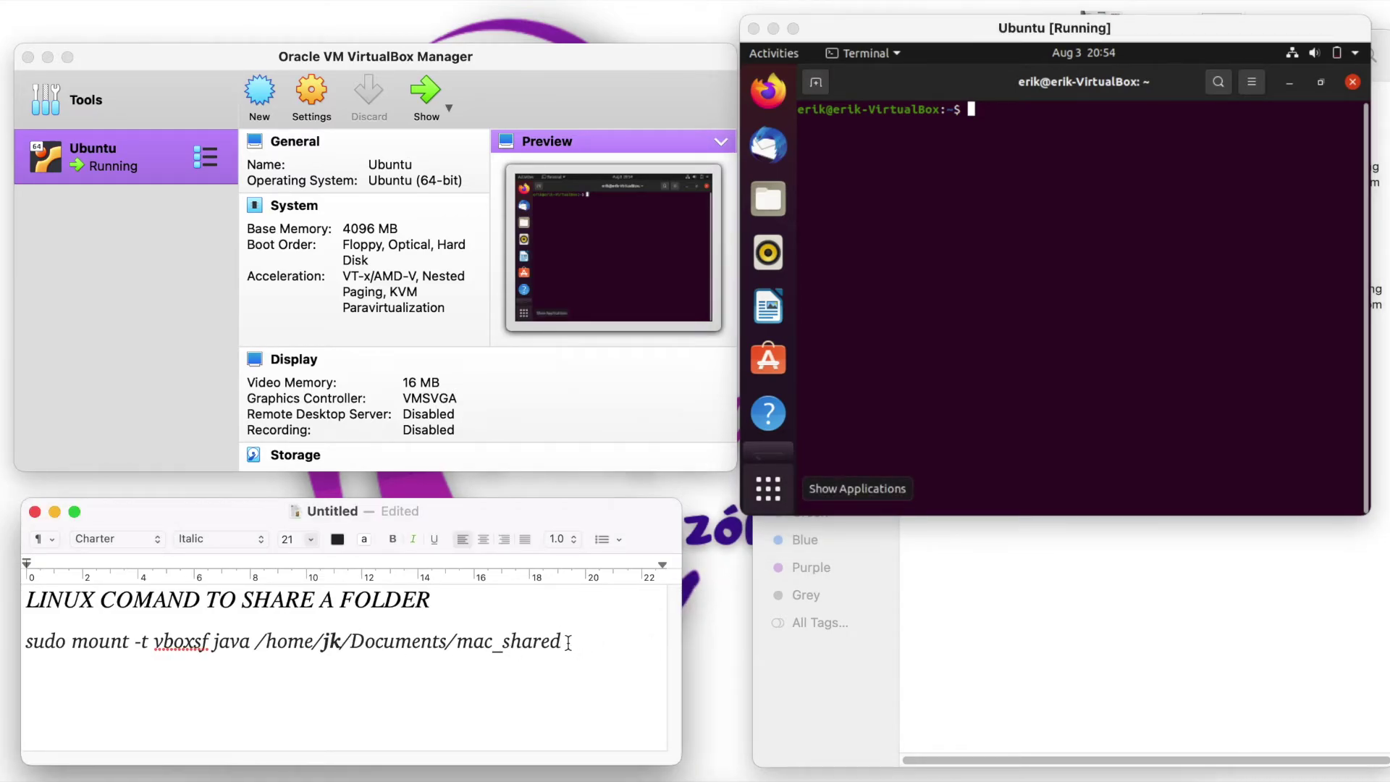
triple_click(570, 643)
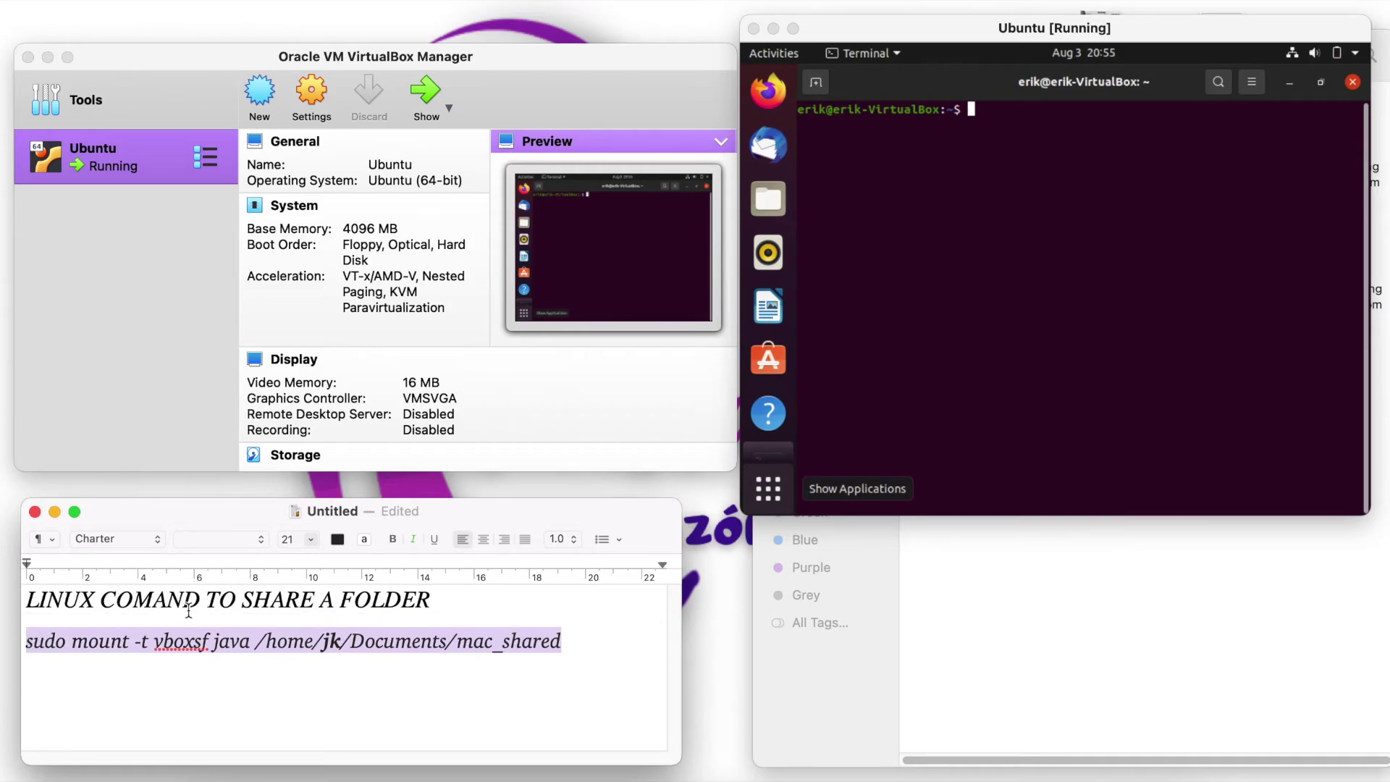
click(571, 645)
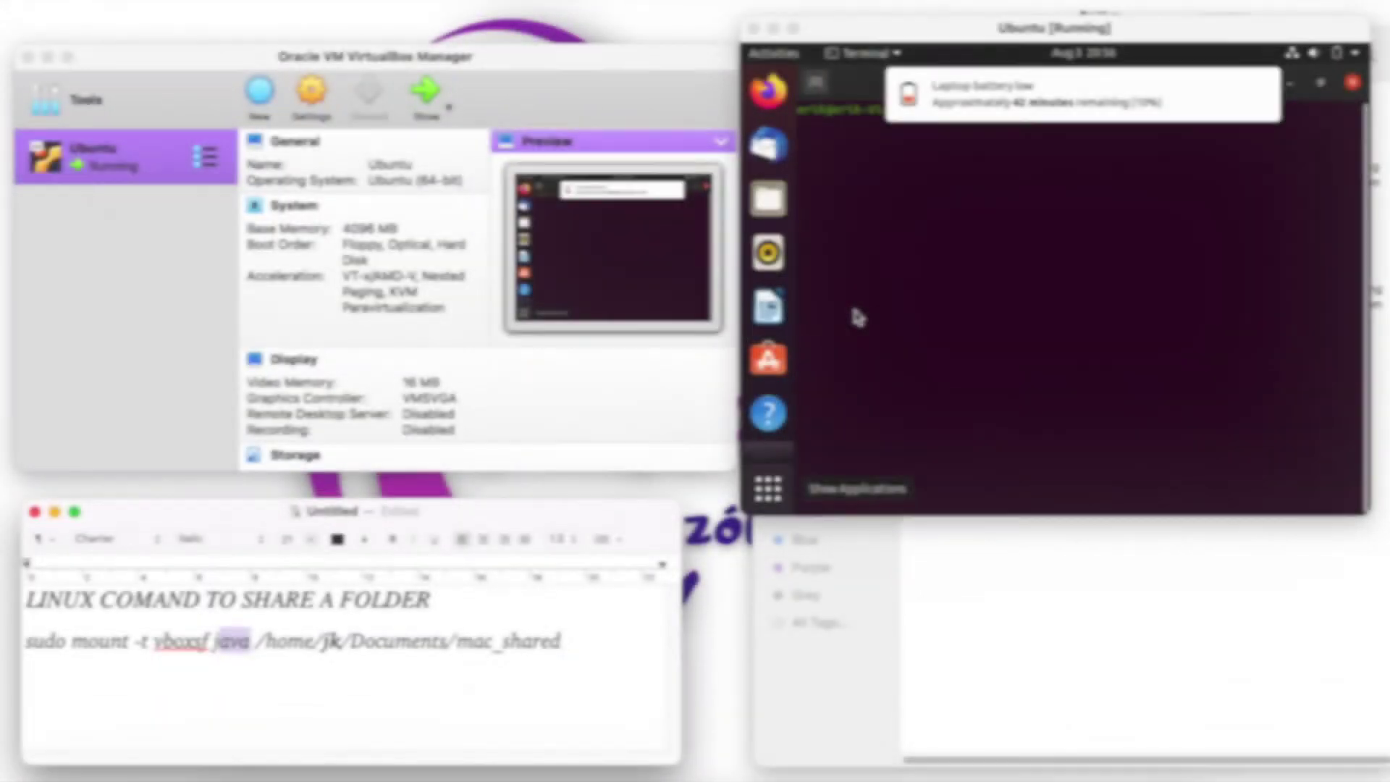
drag(562, 642, 45, 649)
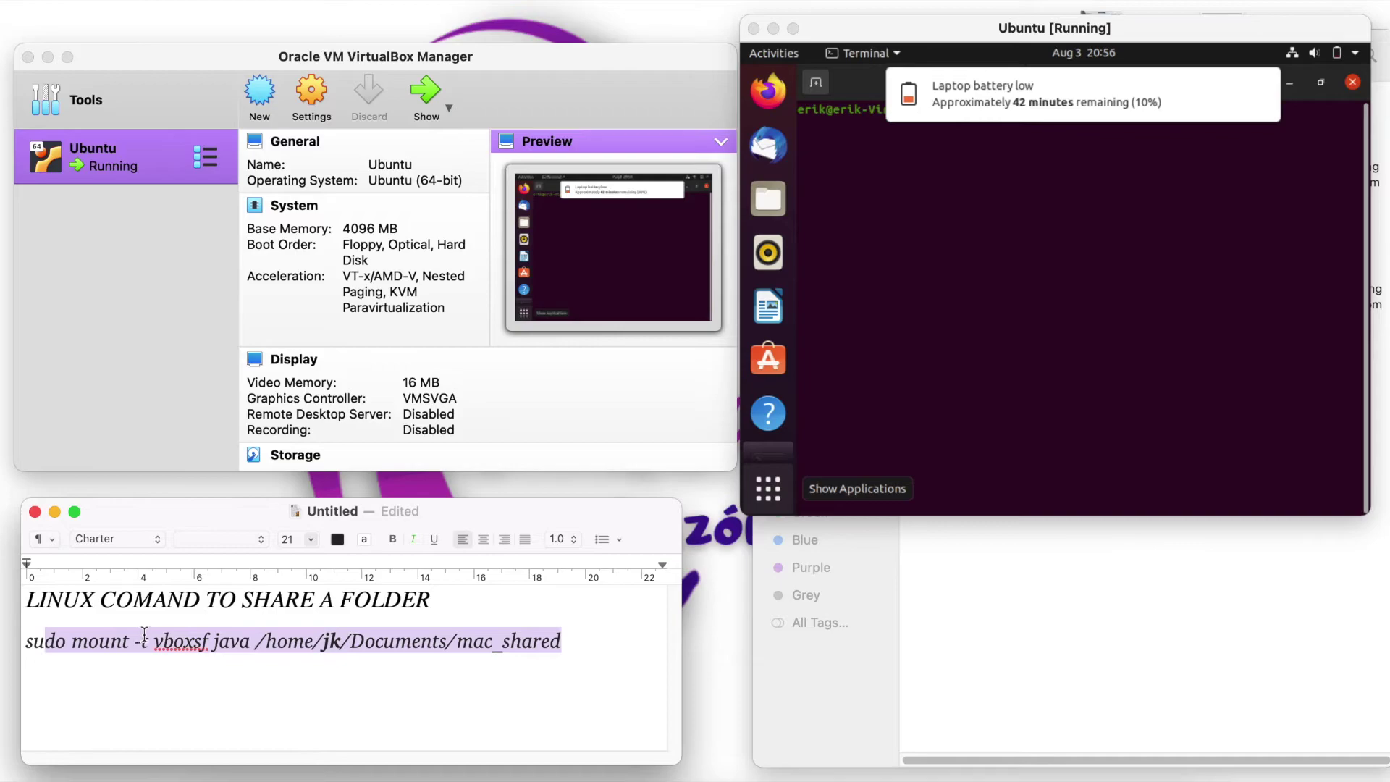
click(559, 642)
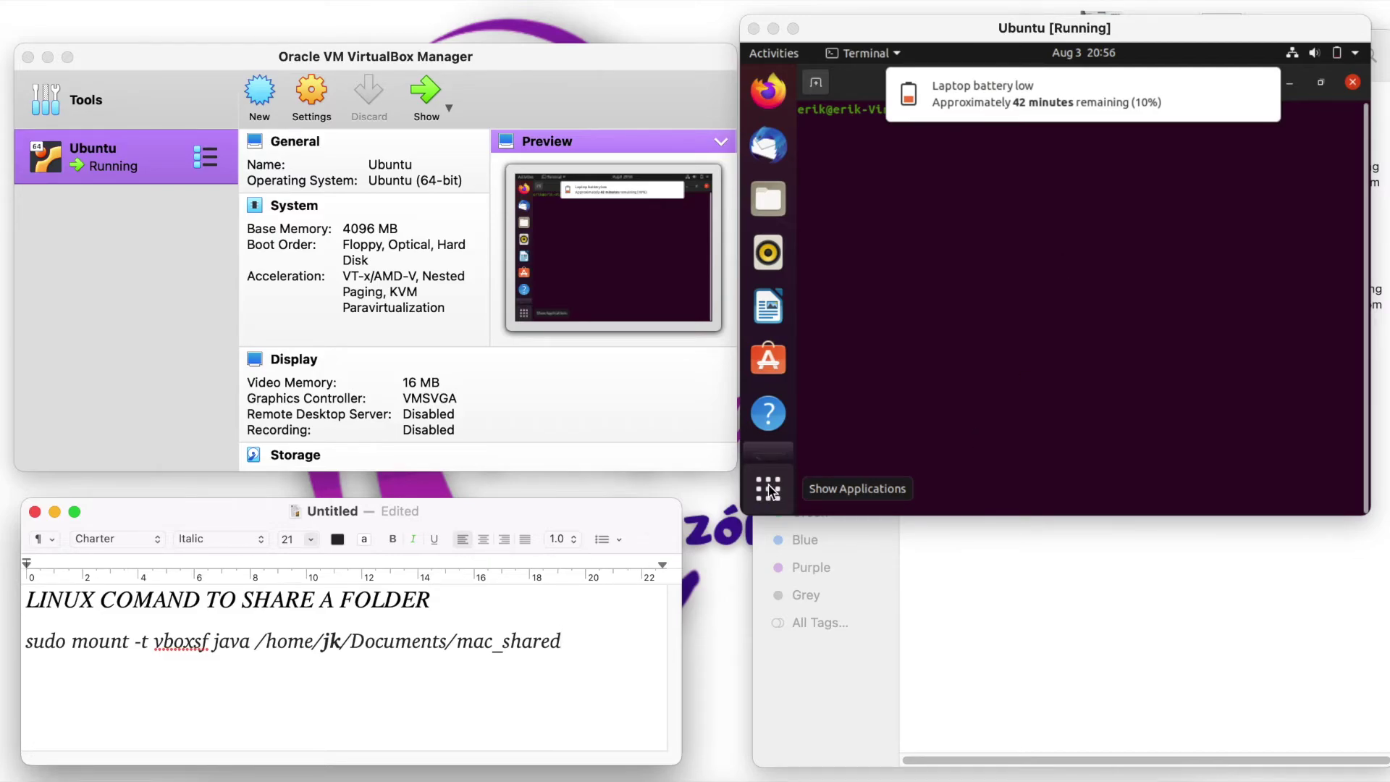
click(1080, 134)
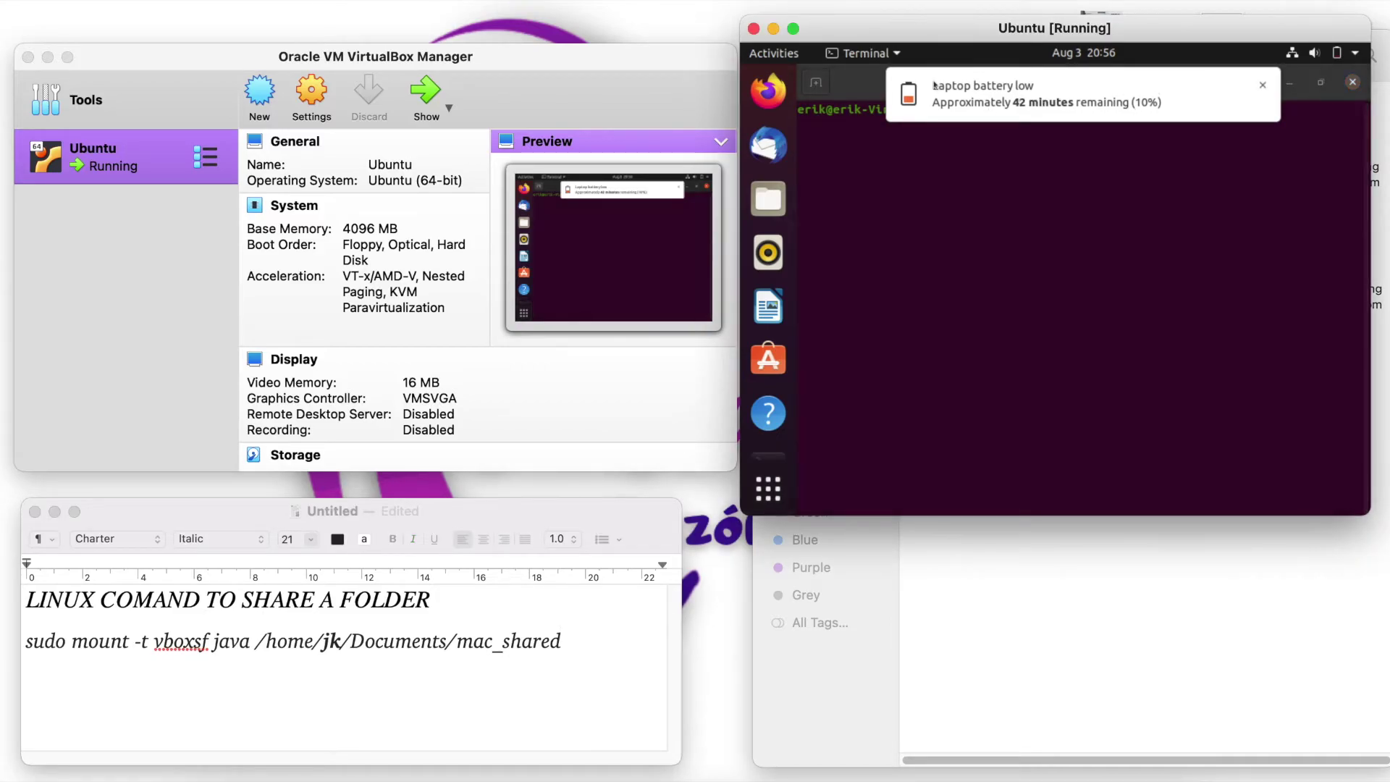
click(1262, 85)
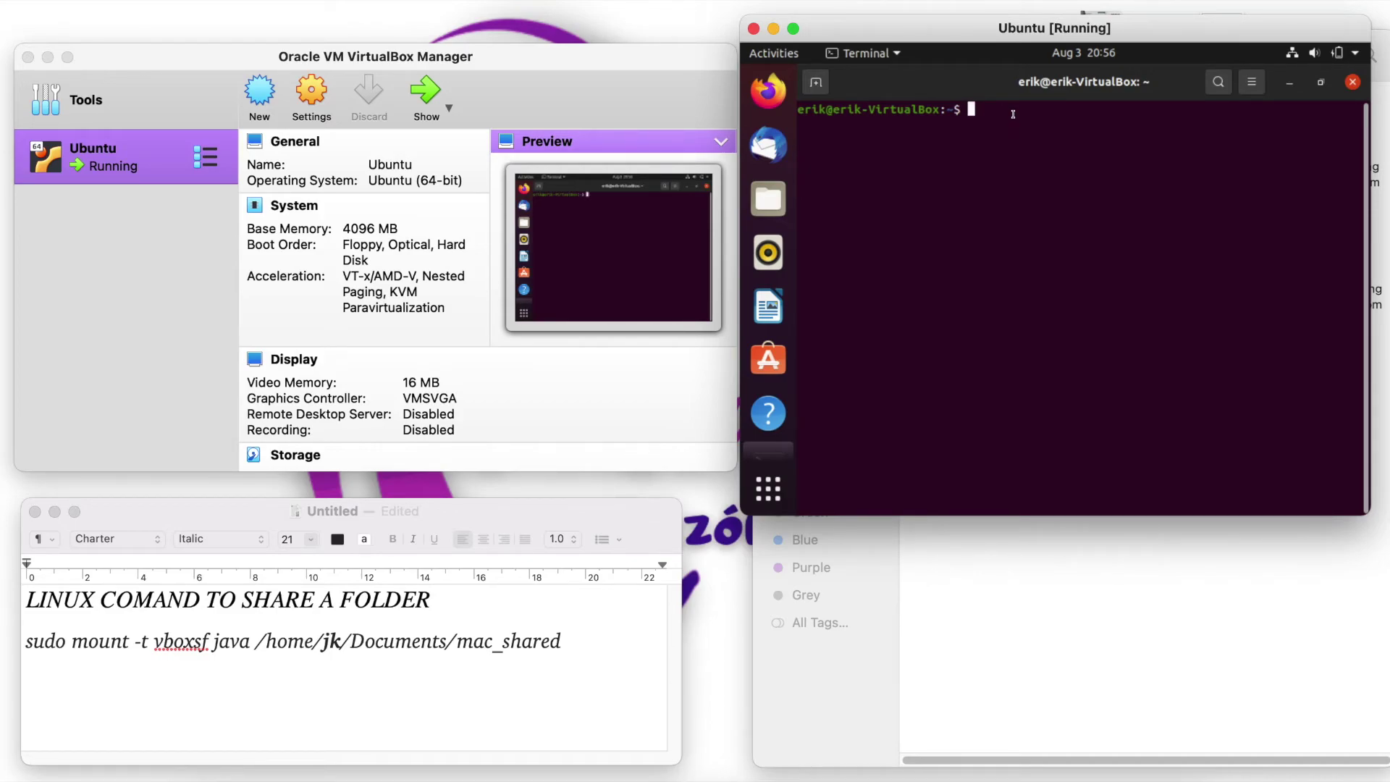
- Type 'sudo mount -t vboxsf image_mac' in the terminal, fixing the missing space
text(sudo mo)
text(unt -)
text(t)
text(vbo)
text(x)
text(sf)
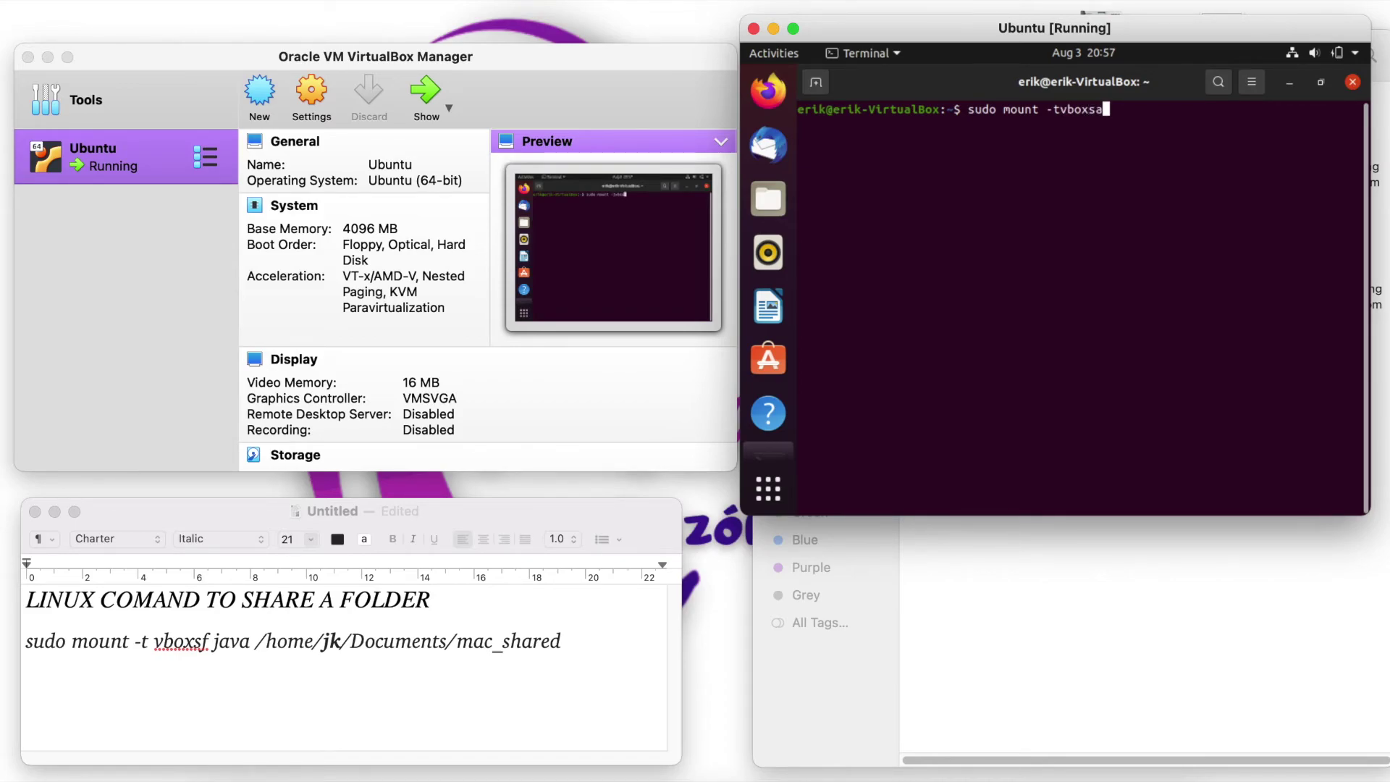
key(Left)
key(Left)
key(Left)
key(Left)
key(Left)
key(Left)
key(Right)
key(Right)
key(Right)
key(Right)
key(Right)
key(Right)
text(image_)
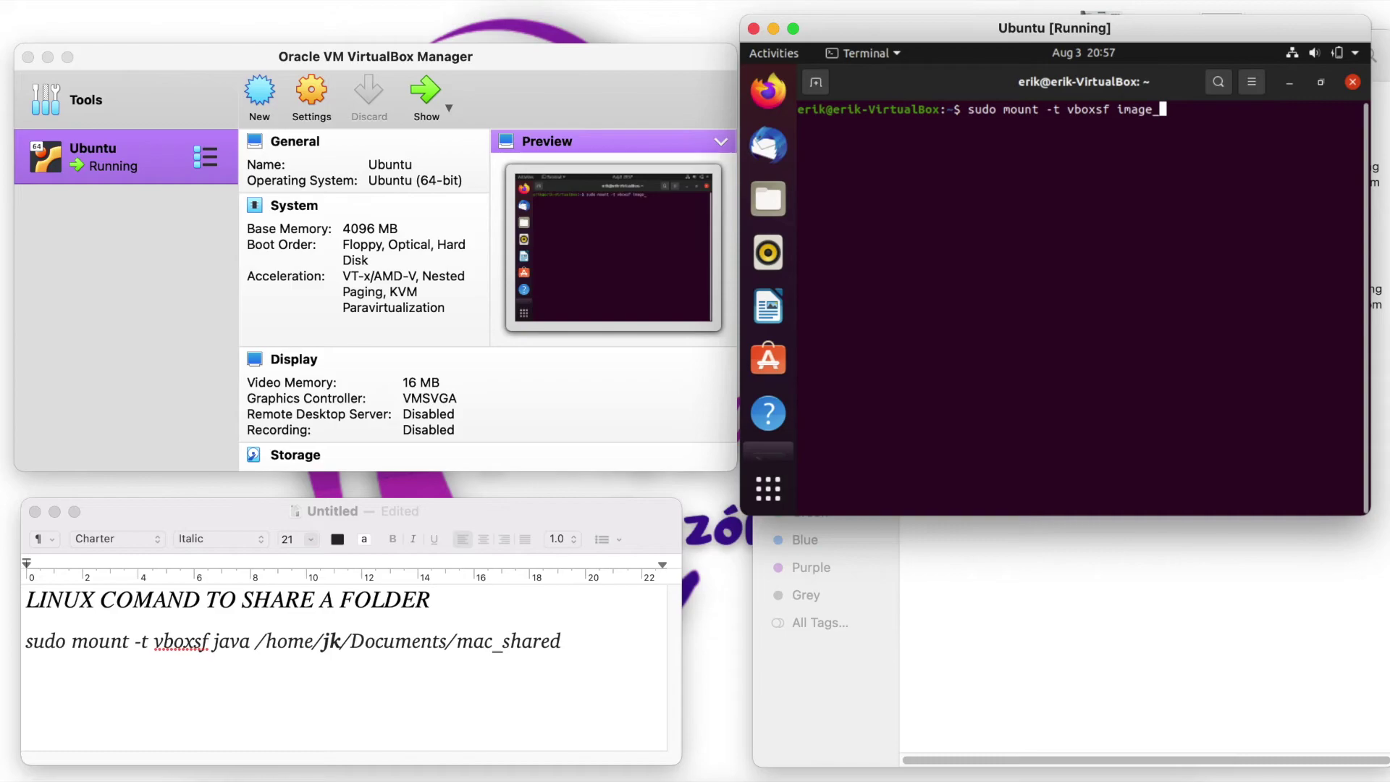
text(mac)
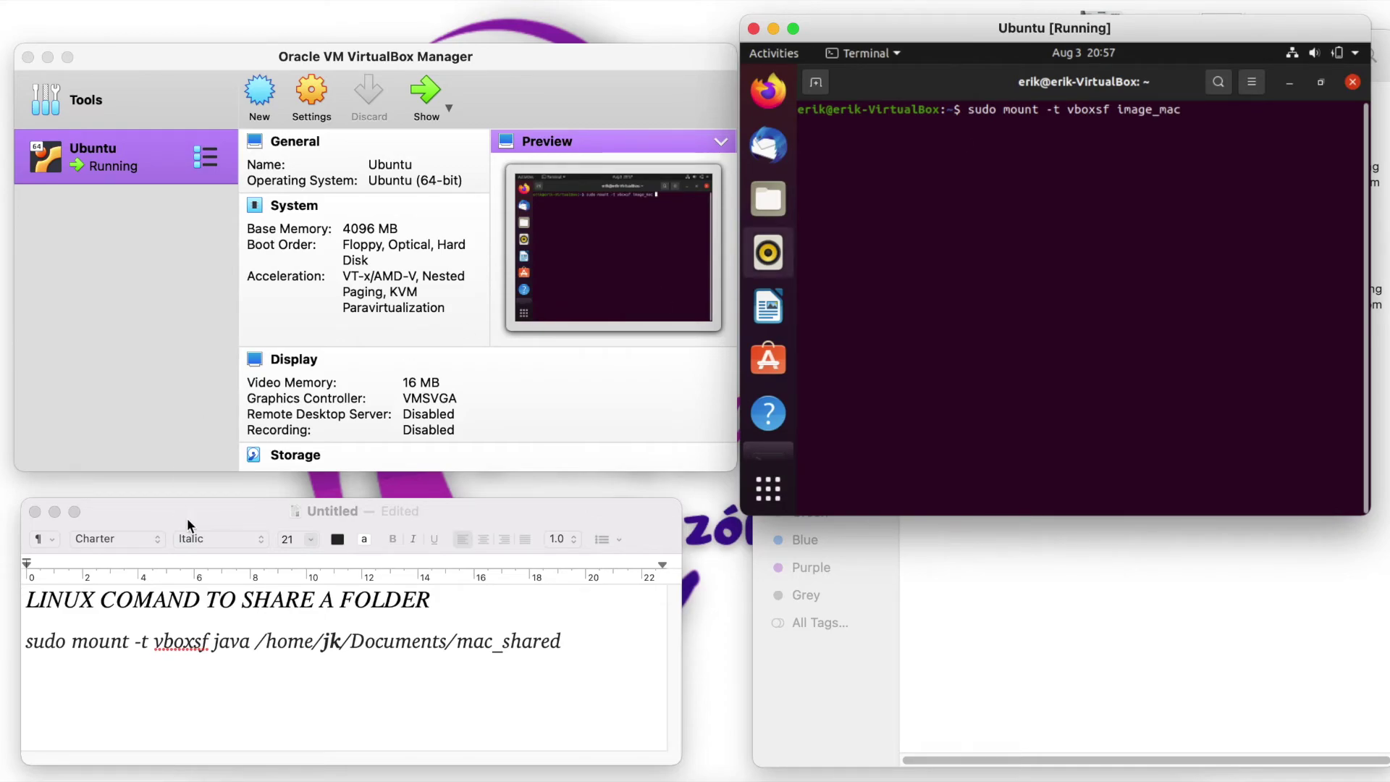
- Check the mount point path in the TextEdit note and launch the Ubuntu file manager
click(258, 642)
drag(258, 641, 571, 648)
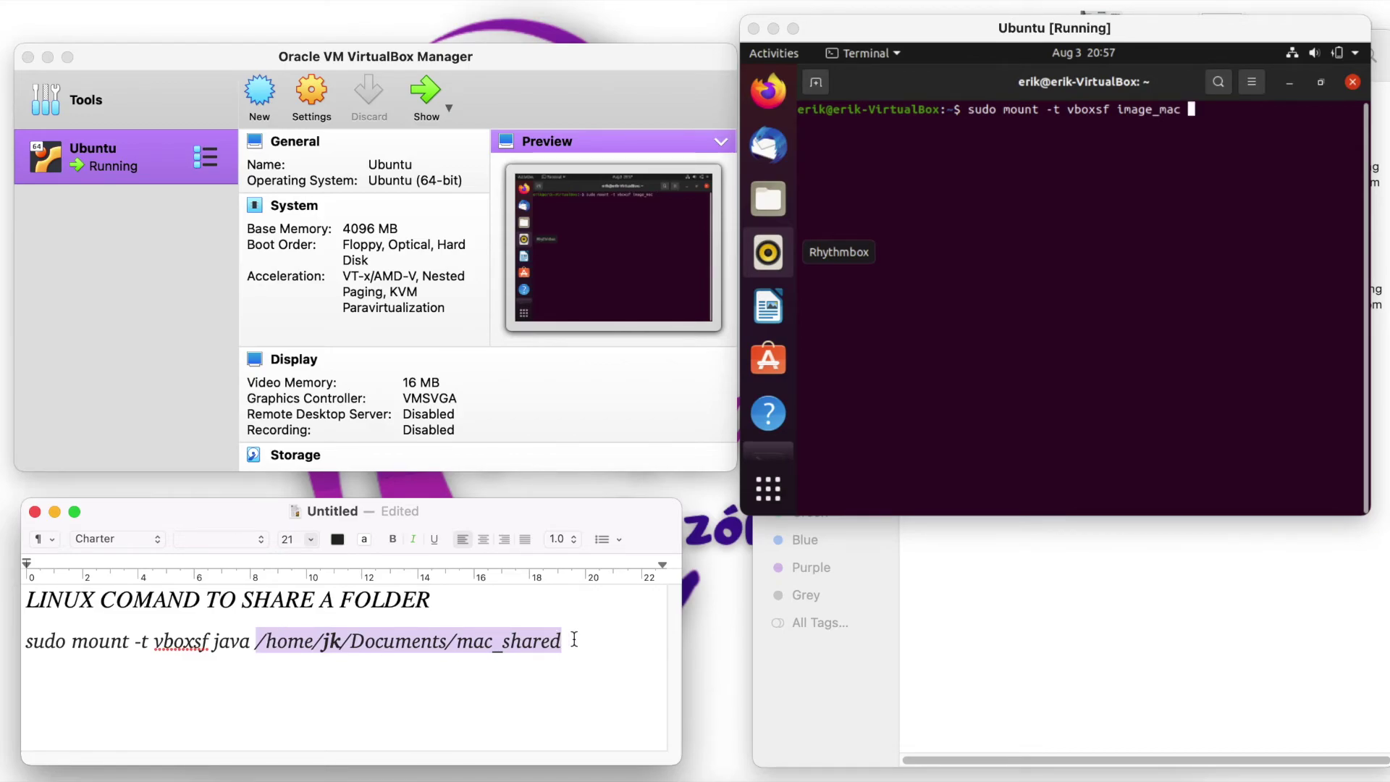
click(789, 207)
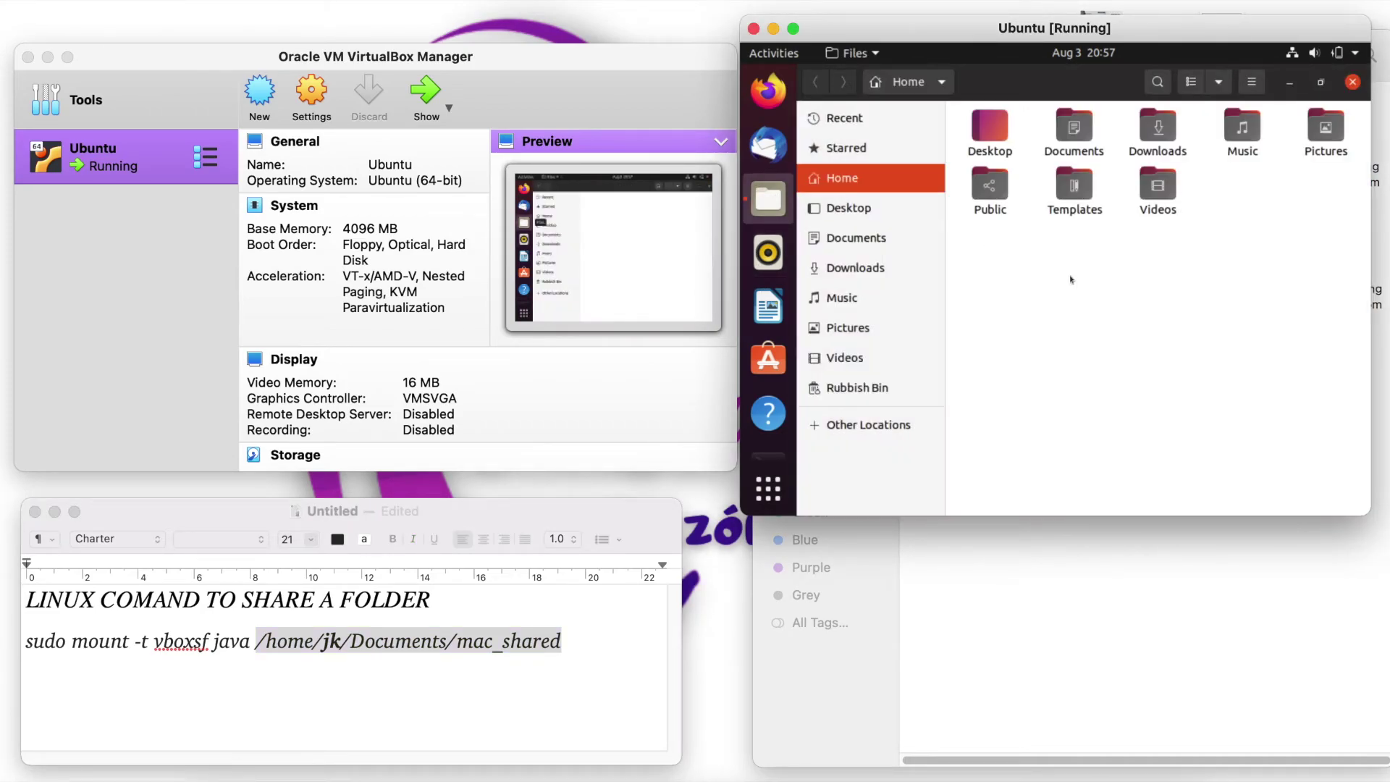
- Open Documents in Files, confirm image_ubuntu is empty, then minimize Files
click(1066, 141)
double_click(1066, 141)
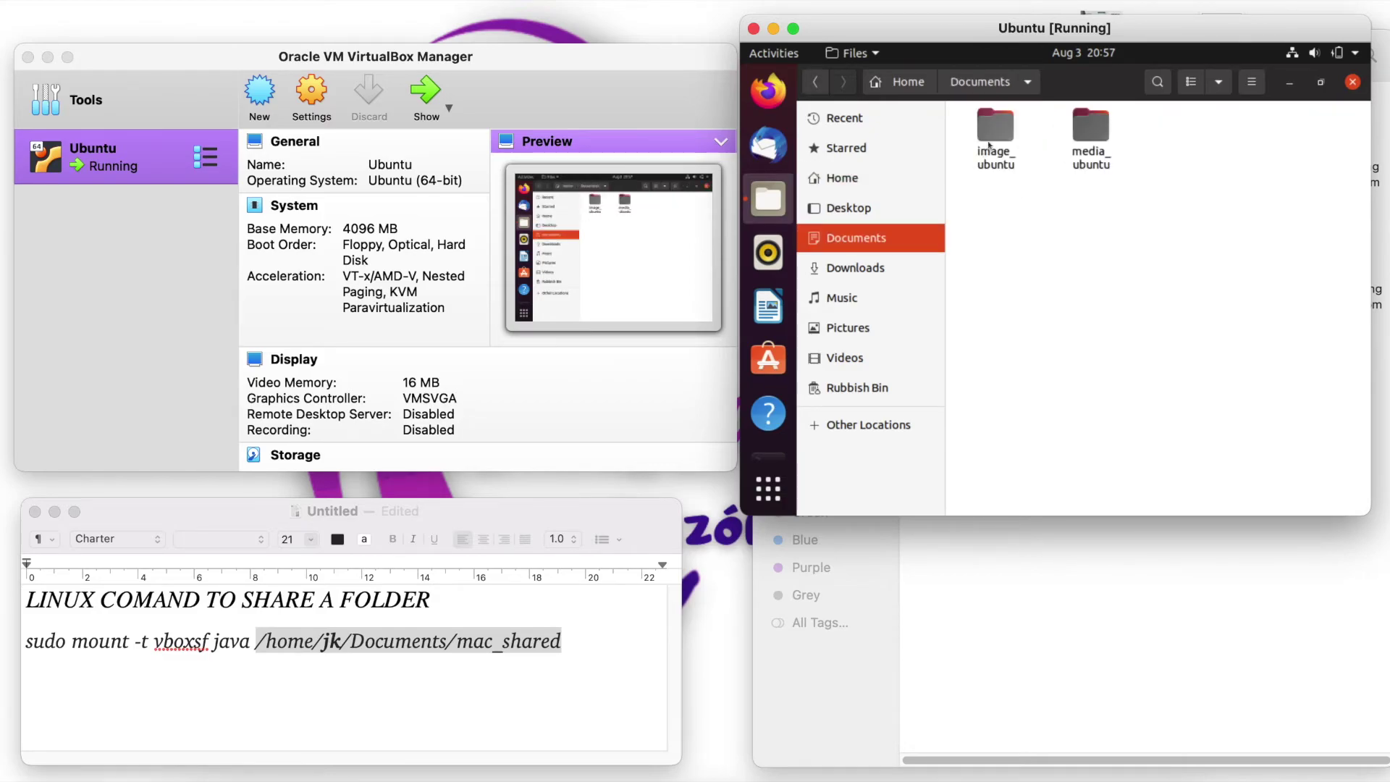
click(1003, 156)
click(1005, 162)
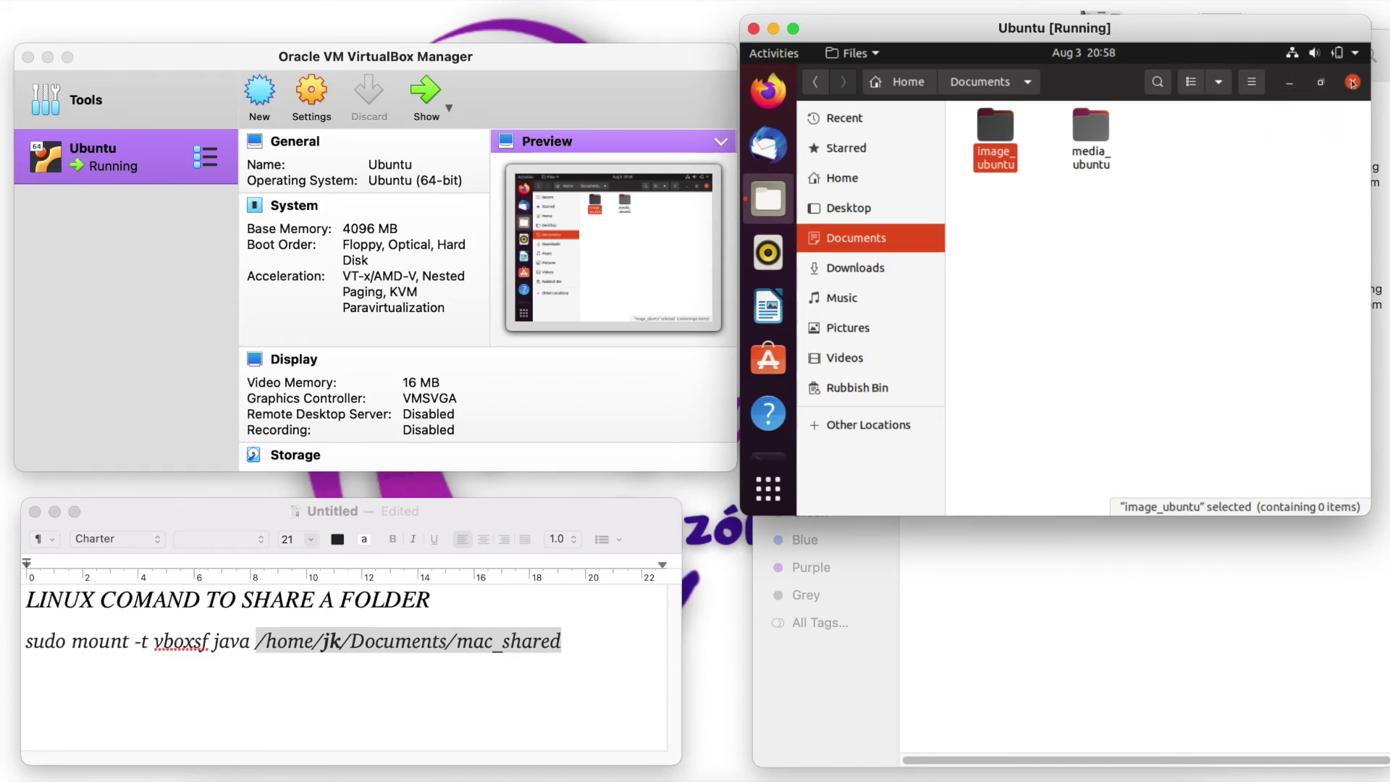
click(1289, 82)
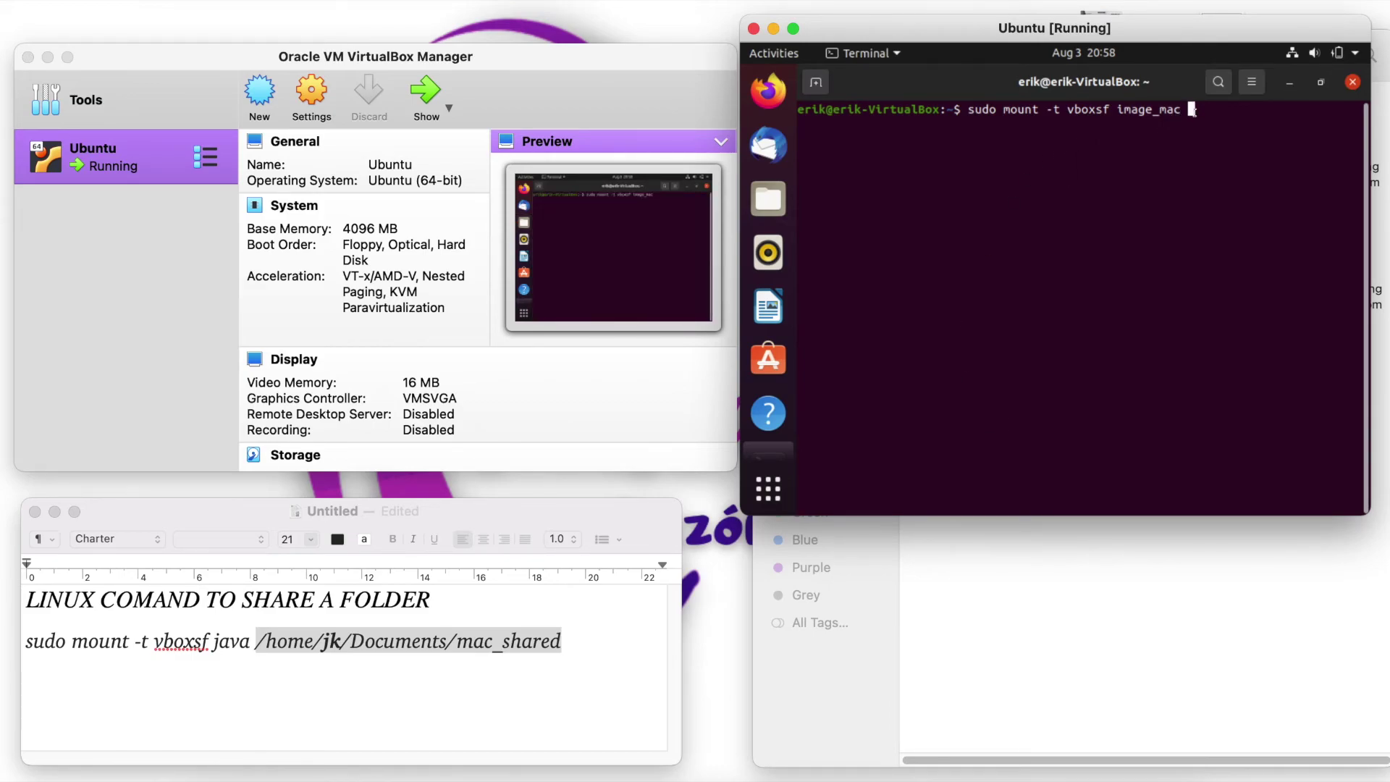
- Finish the command with mount point ~/Documents/image_ubuntu and run it, entering the sudo password
text(/home/erik)
text(/Docu)
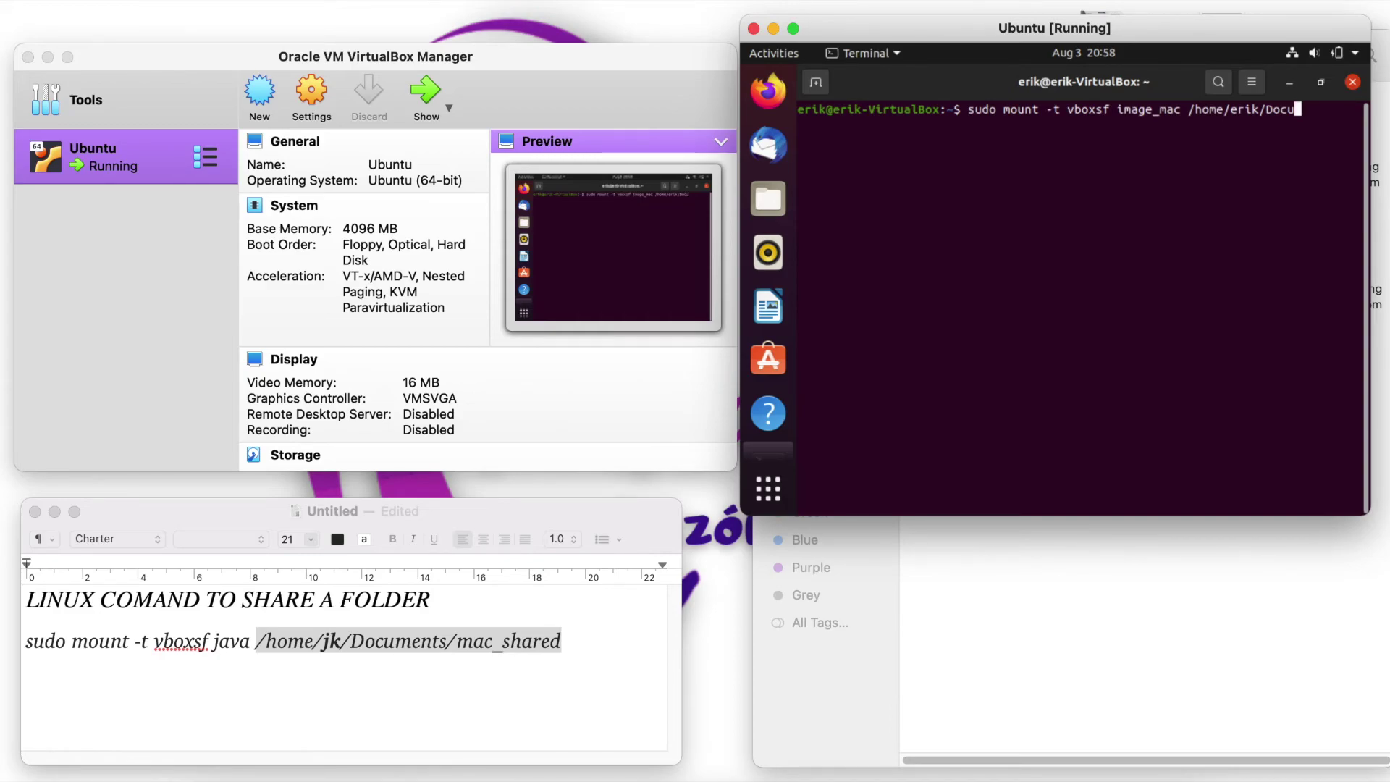
key(Tab)
text(ima)
key(Tab)
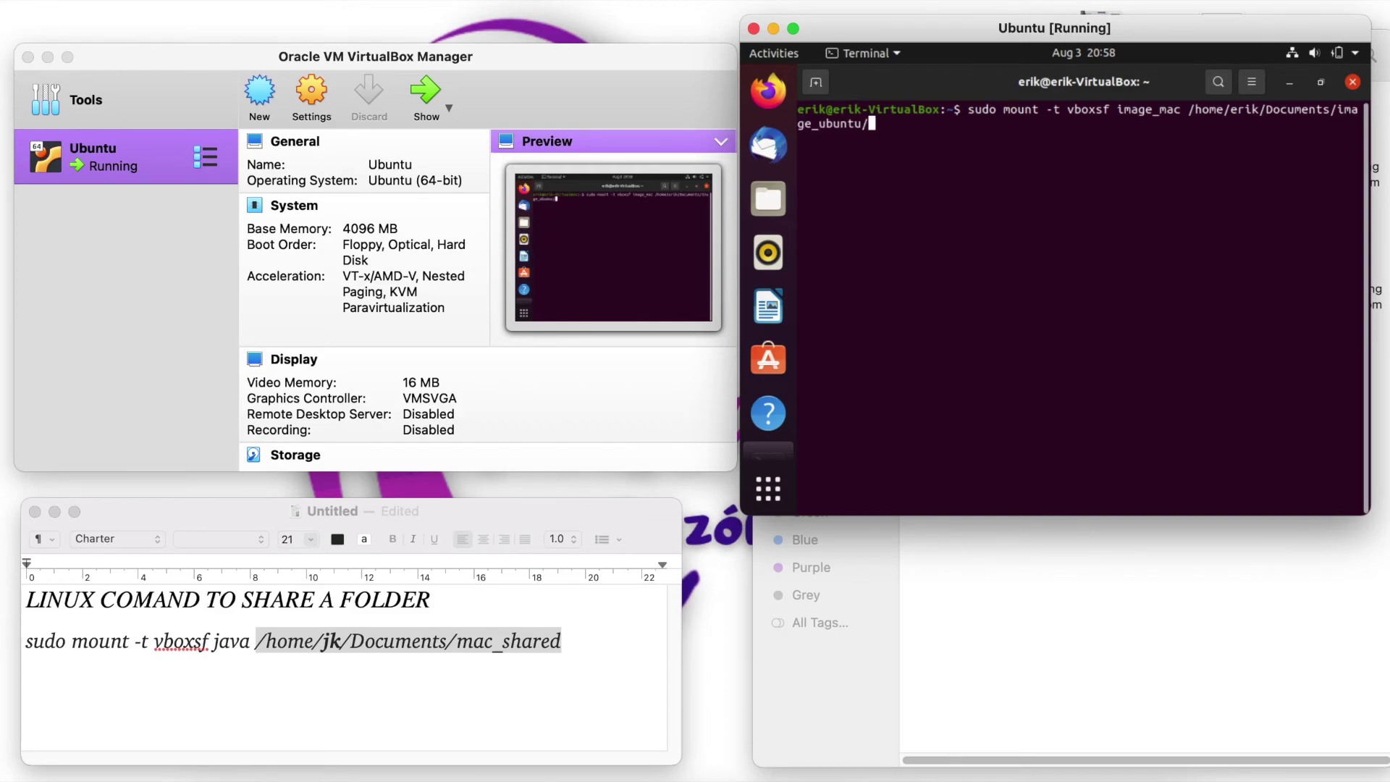
key(BackSpace)
key(Return)
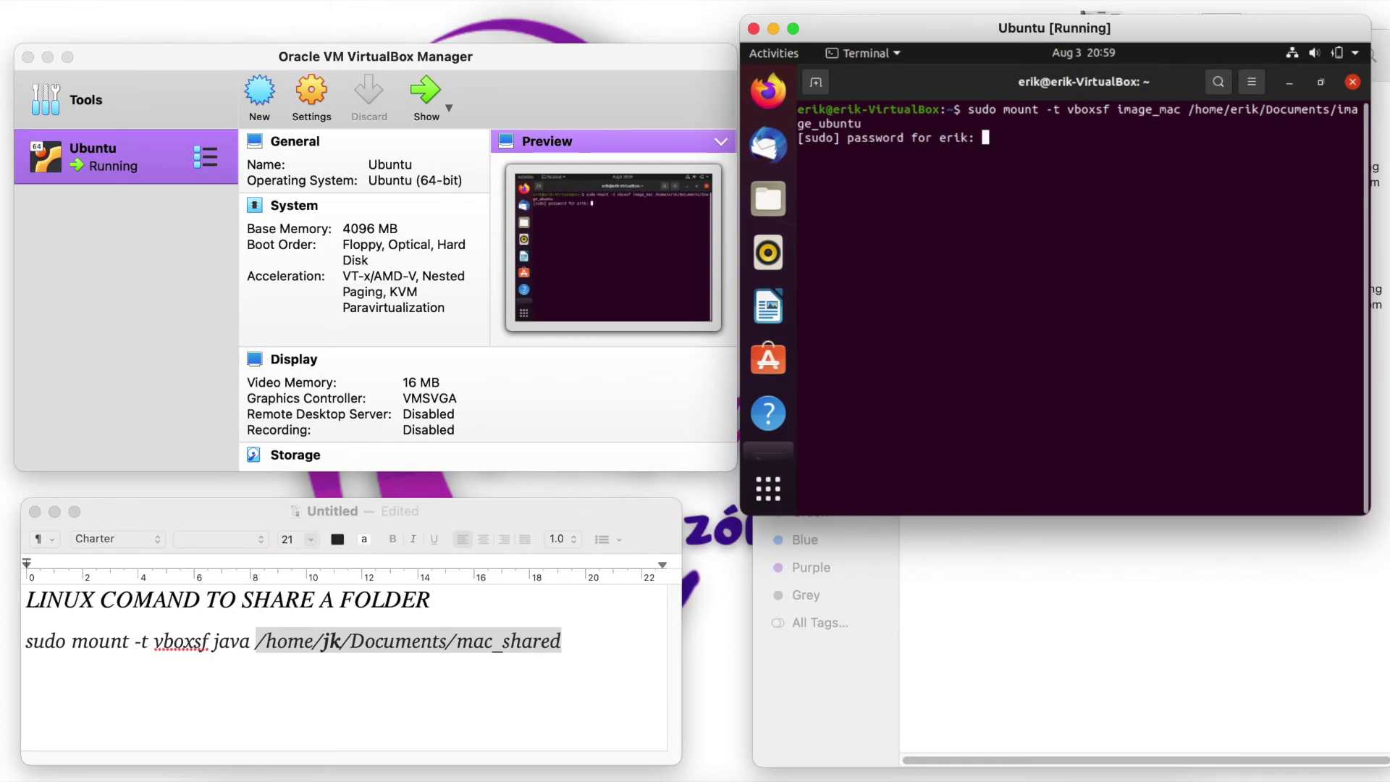
key(Return)
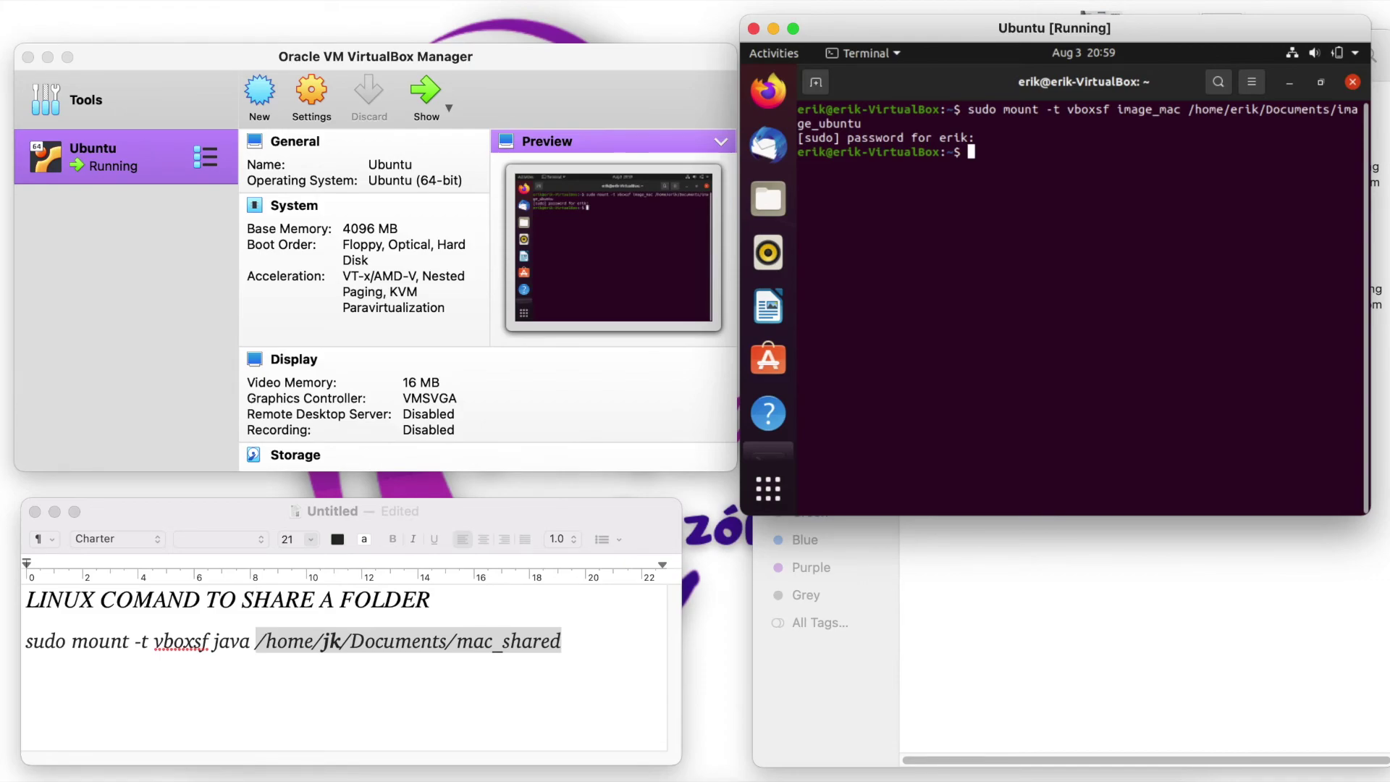
- Recall the previous mount command and change the share name image_mac to media_mac
key(Up)
key(Left)
key(Left)
key(Left)
key(Left)
key(Left)
key(Right)
key(Right)
key(Right)
key(Right)
key(Left)
key(Left)
key(Left)
key(Left)
key(Left)
key(Left)
key(Left)
key(Left)
key(Left)
key(Left)
key(Left)
key(Left)
key(Left)
key(Left)
key(Left)
key(Left)
key(Left)
key(Left)
key(Left)
key(Left)
key(Left)
key(Left)
key(Left)
key(Left)
key(Left)
key(Left)
key(Right)
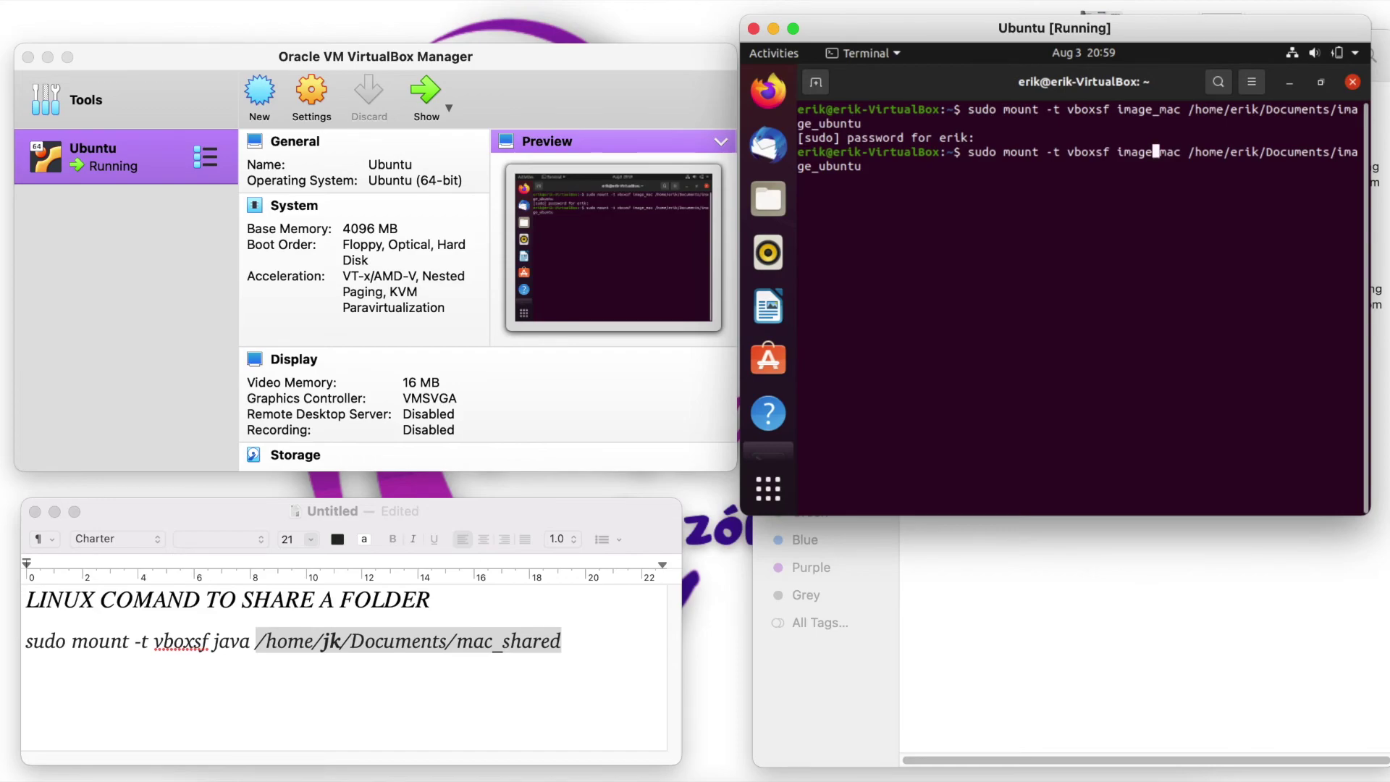
key(BackSpace)
key(BackSpace)
key(BackSpace)
key(BackSpace)
key(BackSpace)
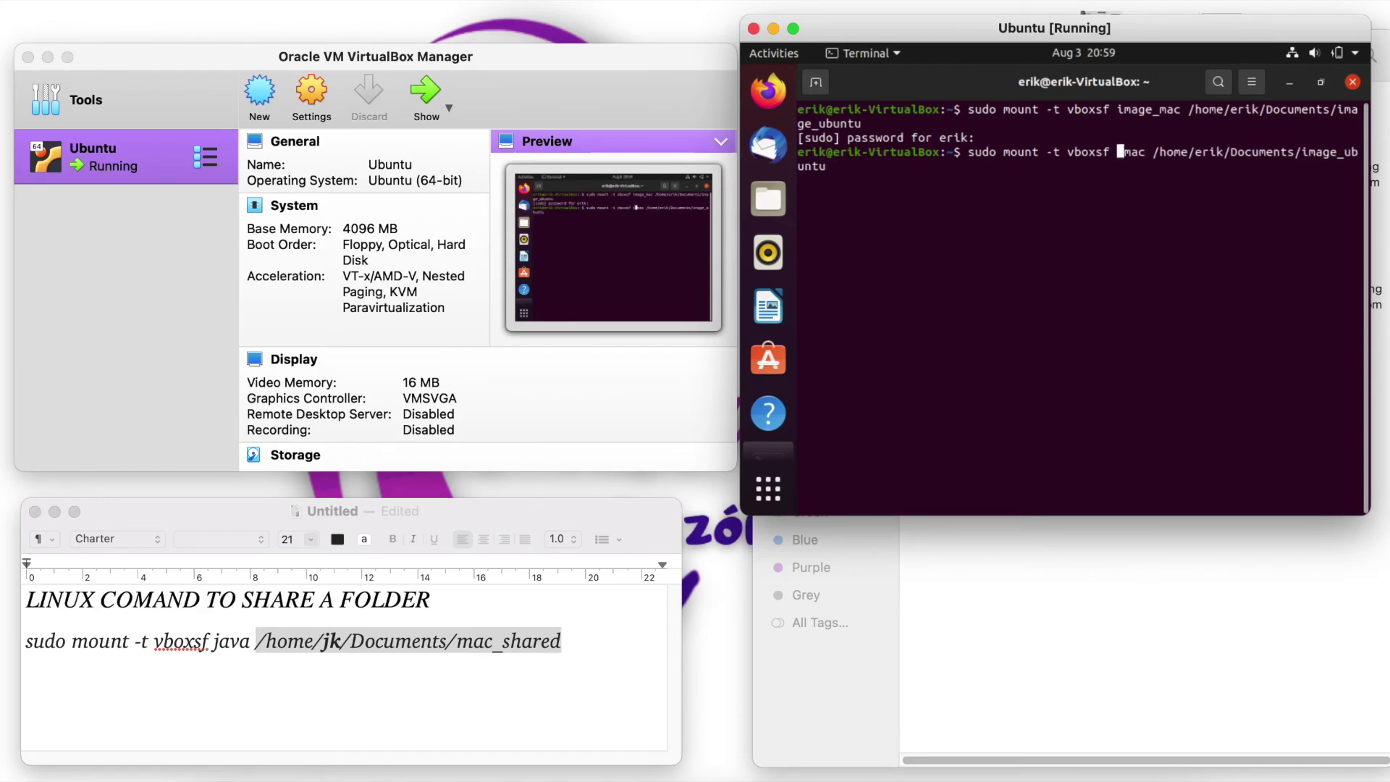
text(media)
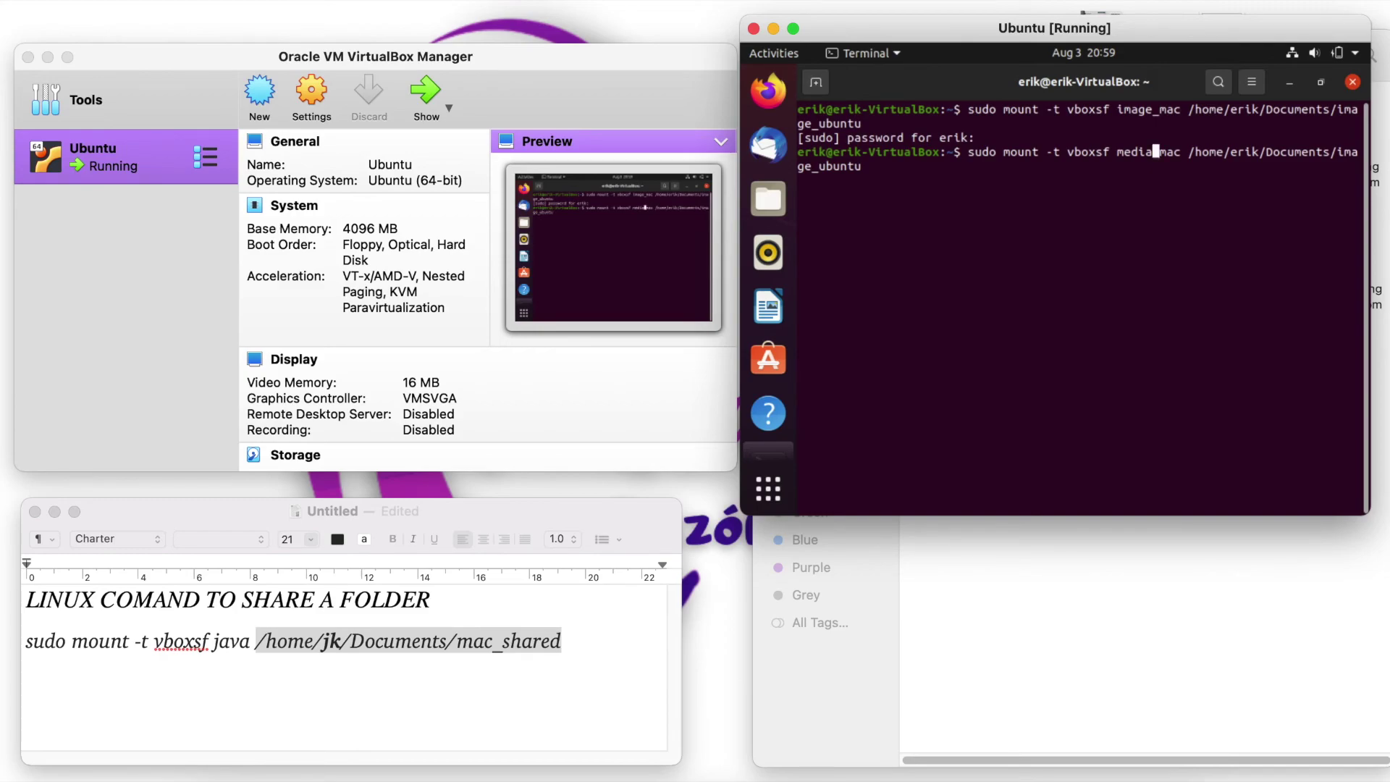
- Change the mount point to Documents/media_ubuntu, run the command, and exit the terminal
key(Right)
key(Right)
key(Right)
key(Right)
key(Right)
key(Right)
key(Right)
key(Right)
key(Right)
key(Right)
key(Right)
key(Right)
key(Right)
key(Right)
key(Right)
key(Right)
key(Right)
key(Right)
key(Right)
key(Right)
key(Right)
key(Right)
key(Right)
key(Right)
key(Right)
key(BackSpace)
key(BackSpace)
key(BackSpace)
key(BackSpace)
key(Delete)
text(media)
key(Left)
key(Left)
key(Left)
key(Left)
key(Left)
key(Left)
key(Left)
key(Return)
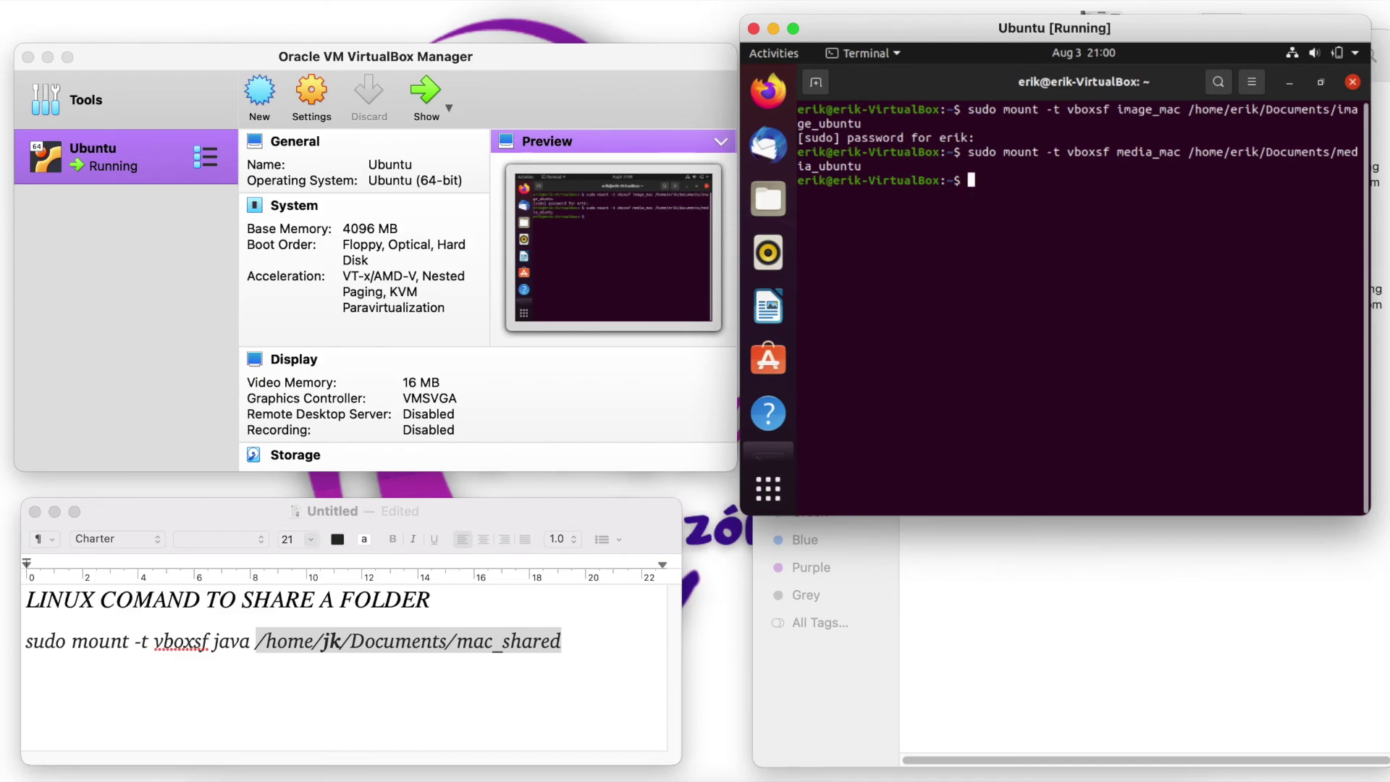
text(exit)
key(Return)
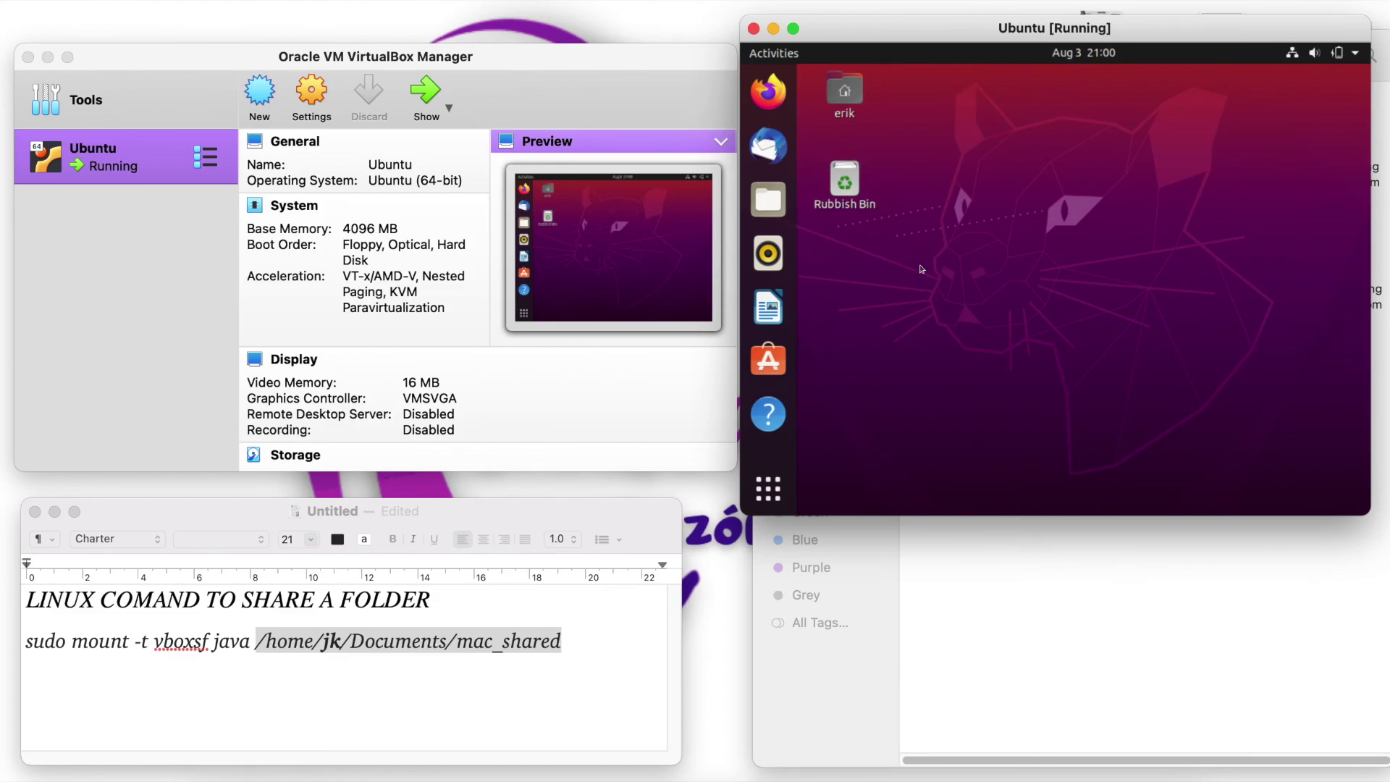
- Show image_ubuntu and media_ubuntu in Ubuntu's Documents folder, then return to the Mac folder window
click(770, 203)
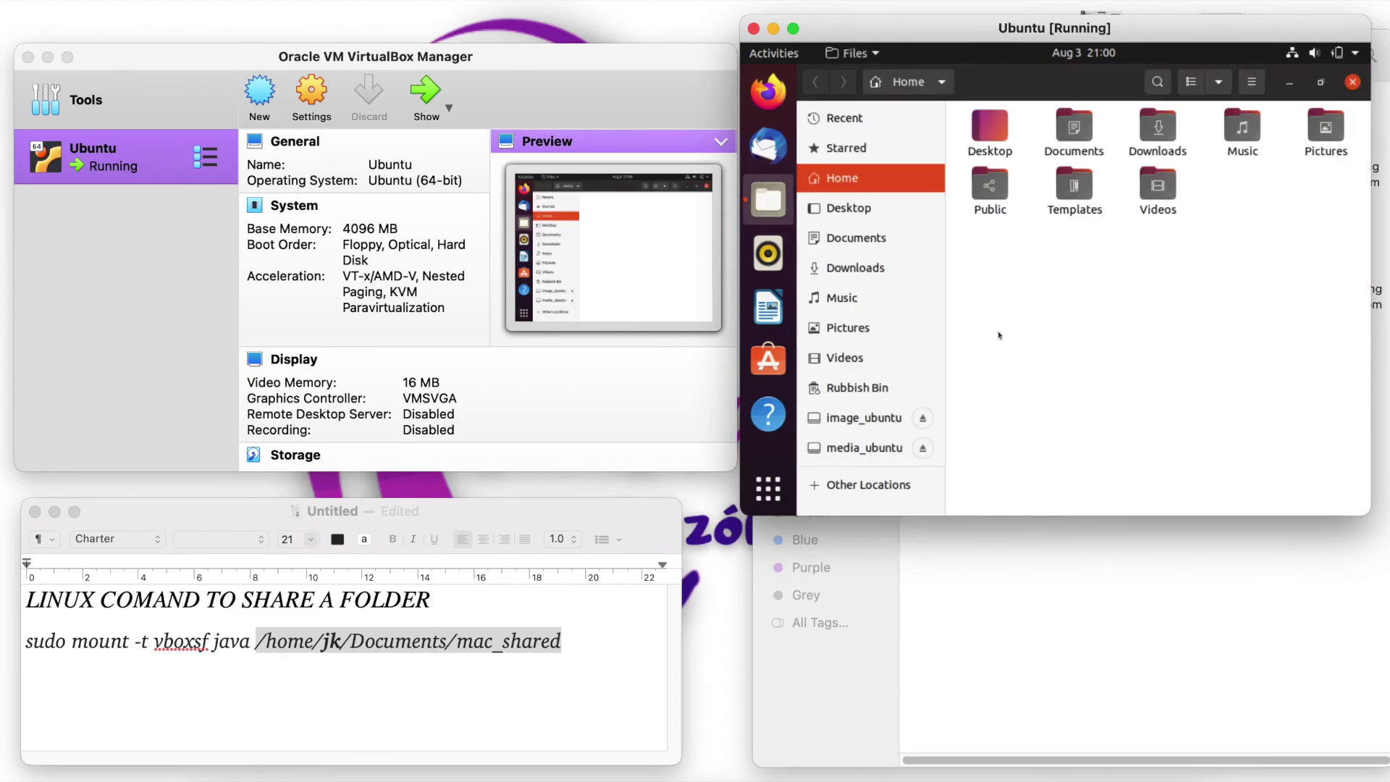
double_click(1074, 131)
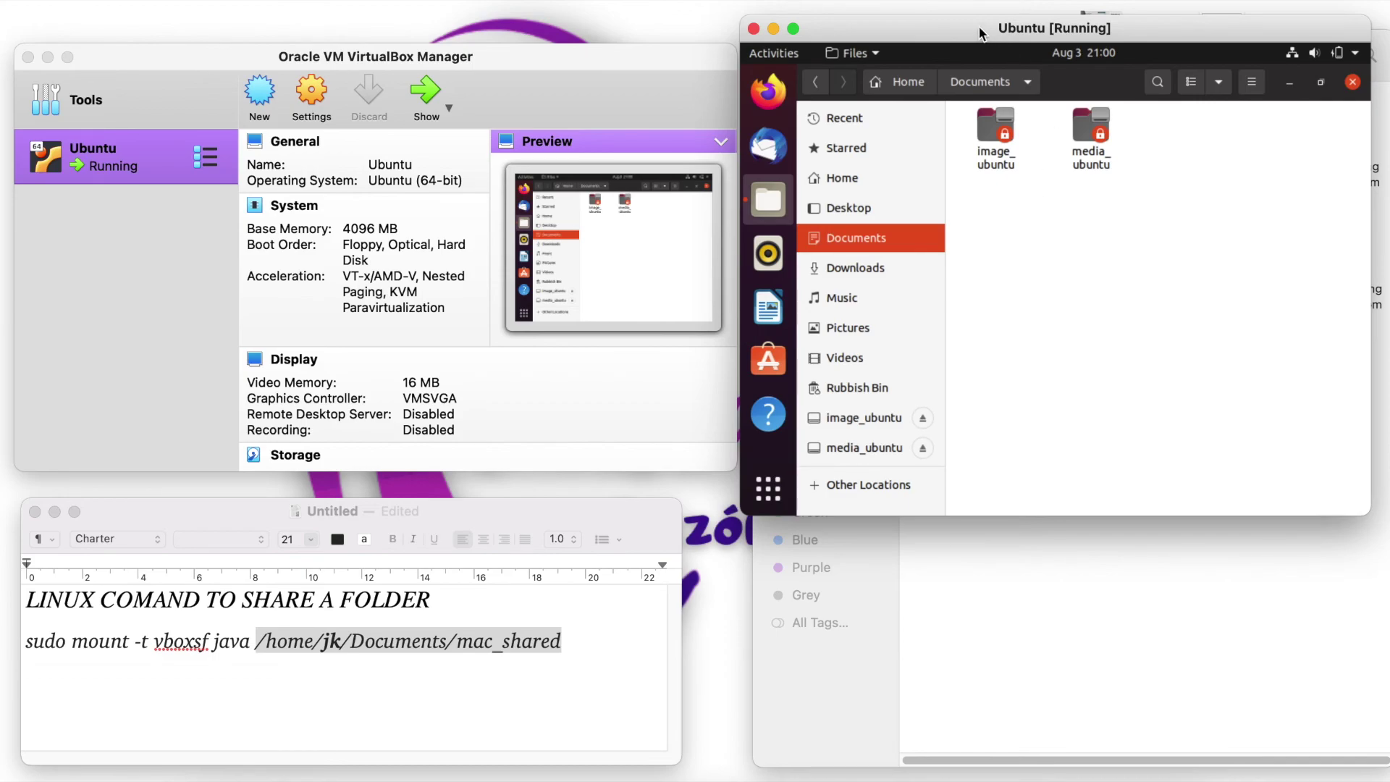
click(888, 631)
drag(862, 51, 171, 37)
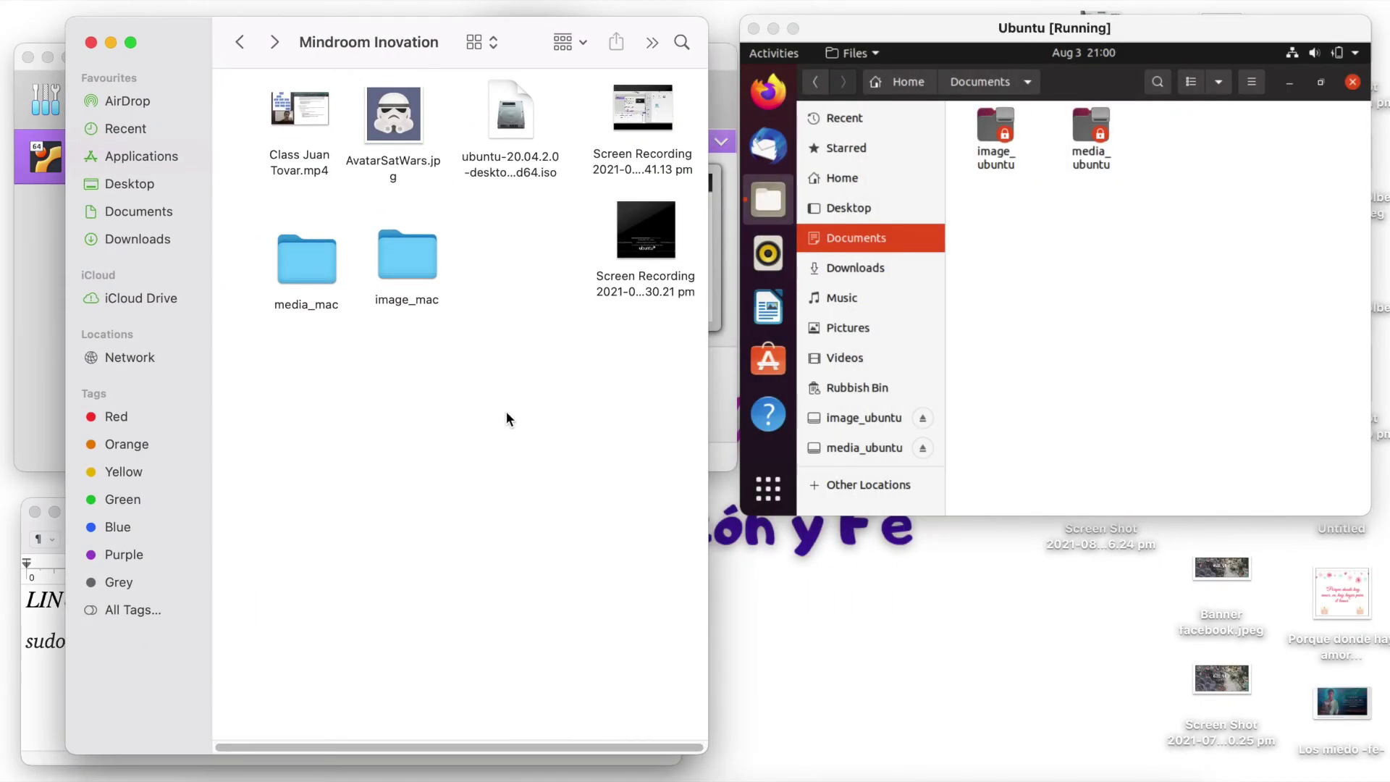
drag(431, 297, 506, 272)
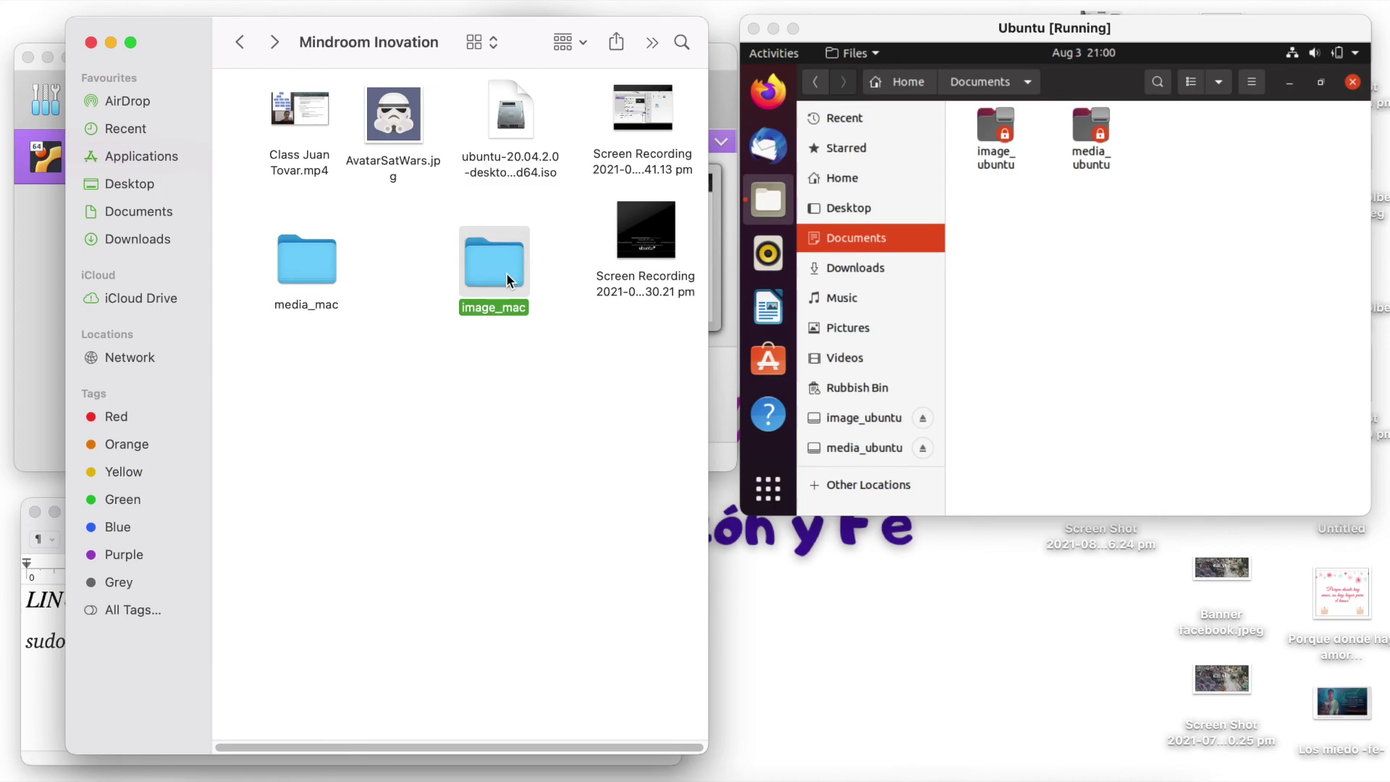
double_click(324, 268)
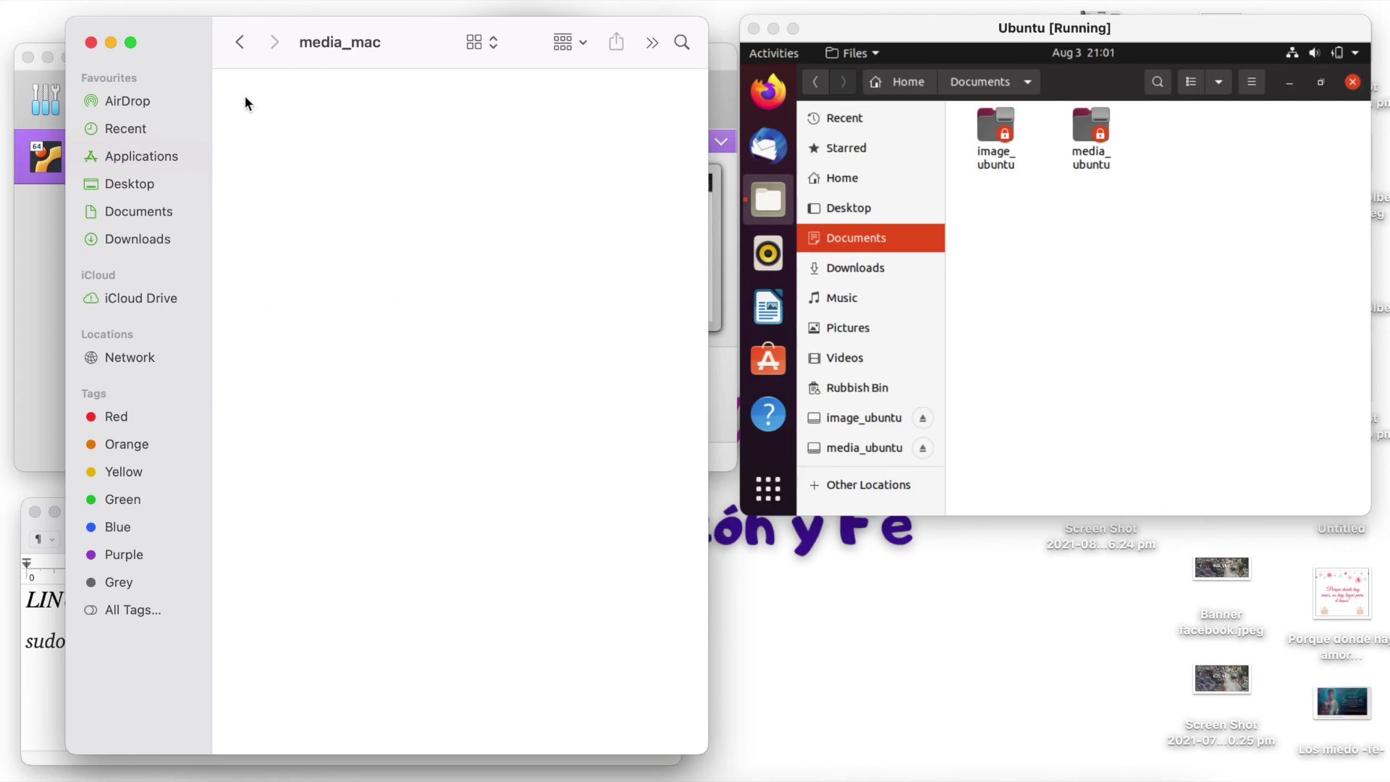
click(235, 43)
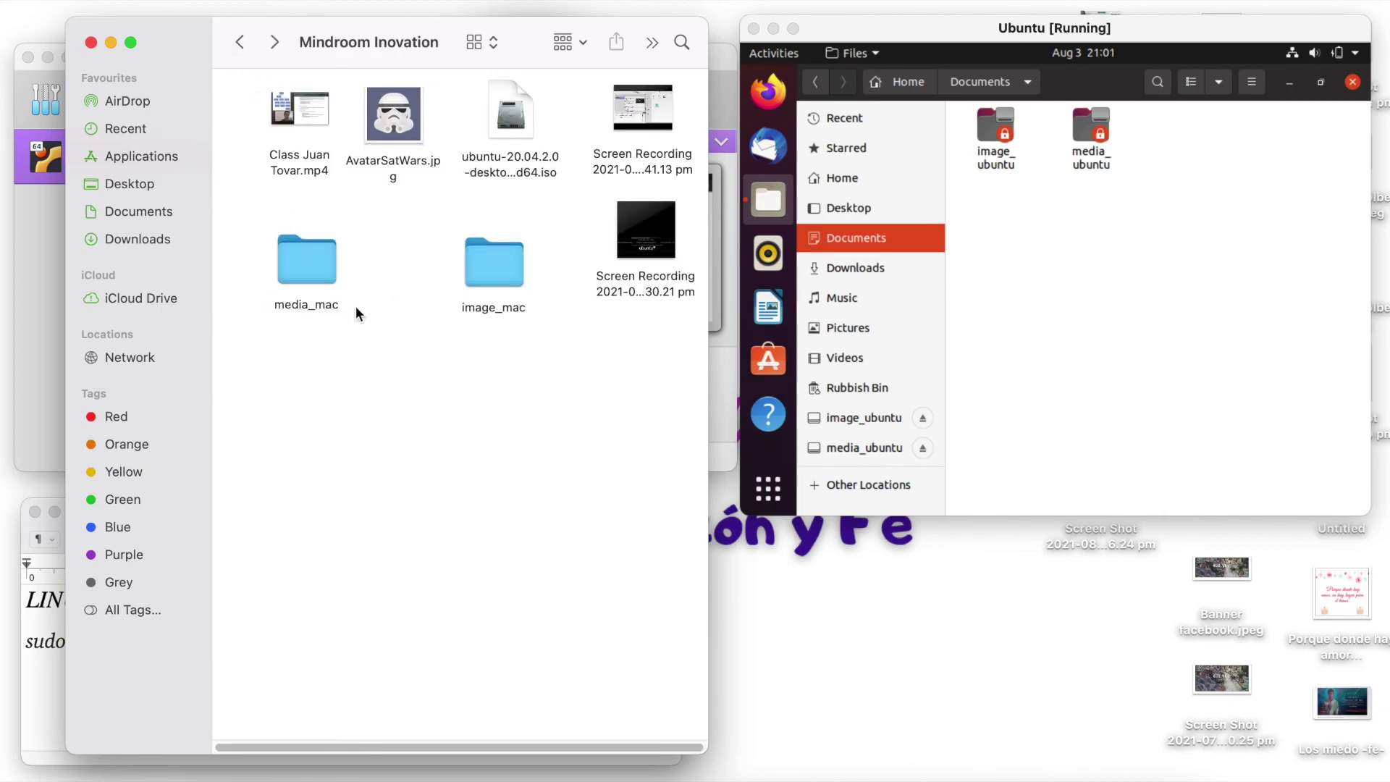
double_click(479, 269)
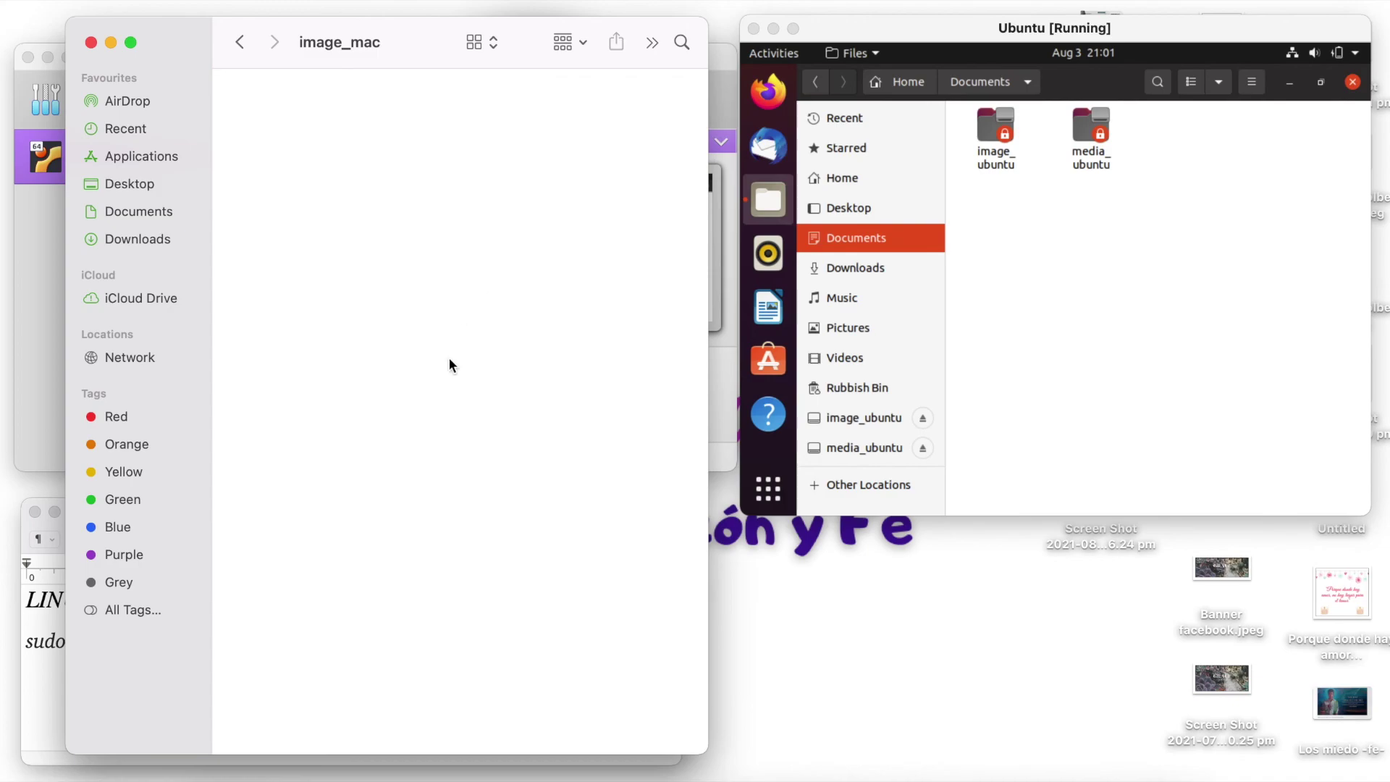
click(240, 43)
click(1028, 275)
double_click(996, 131)
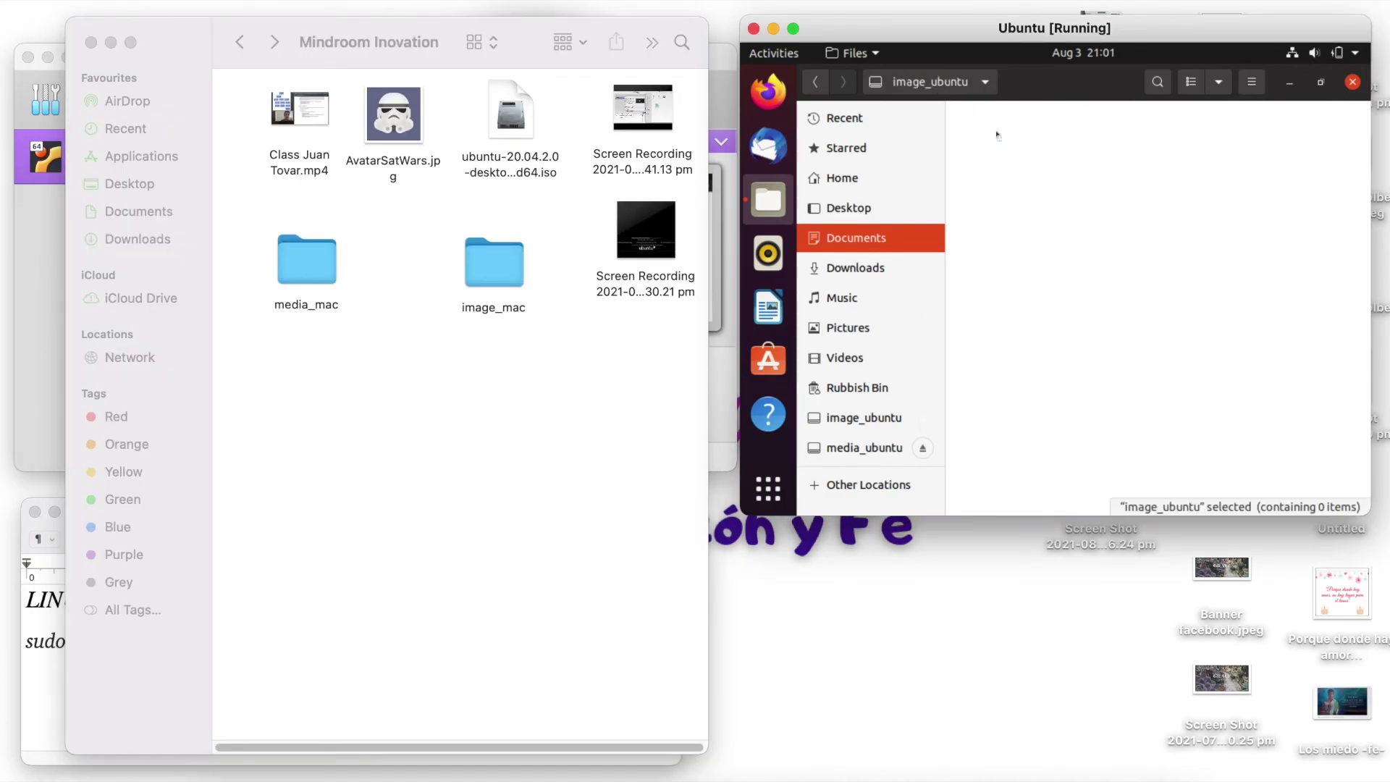
click(815, 82)
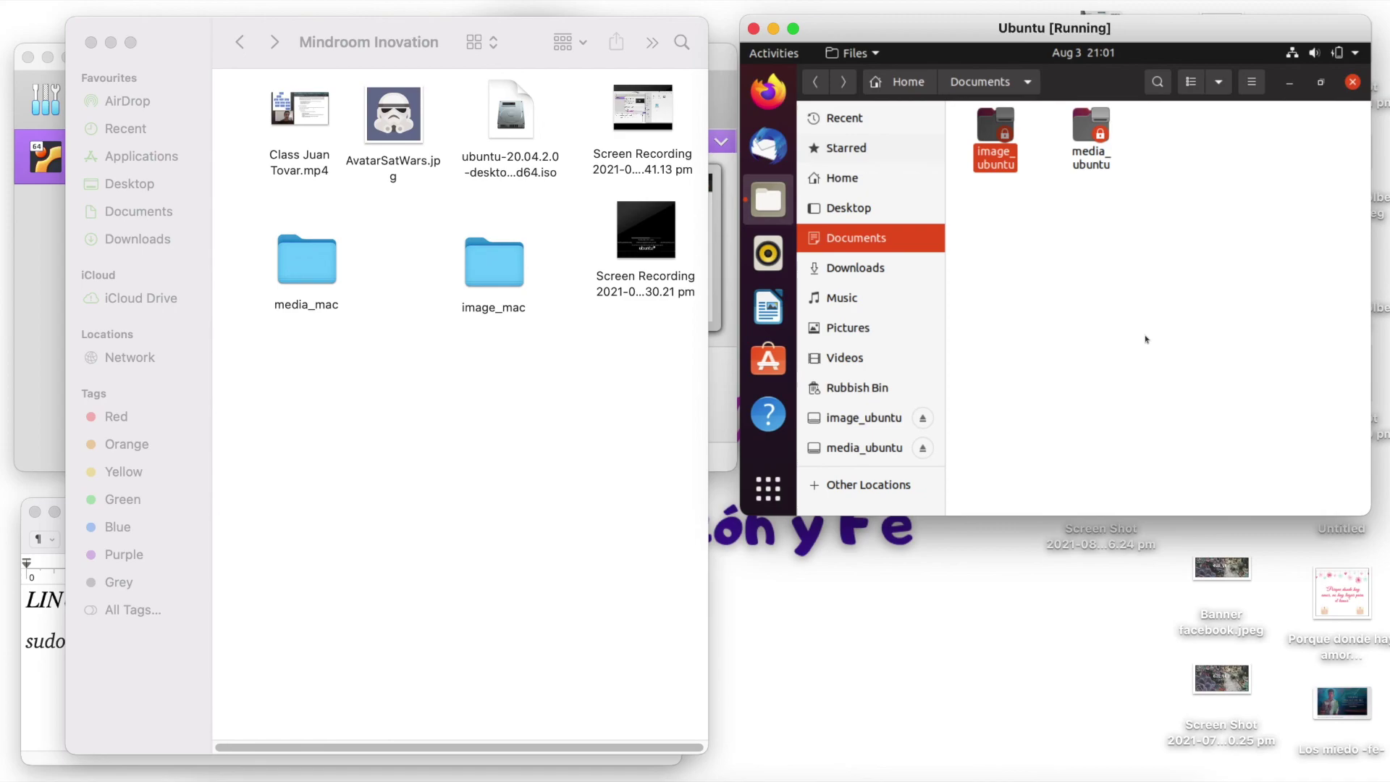
click(1146, 339)
double_click(1090, 129)
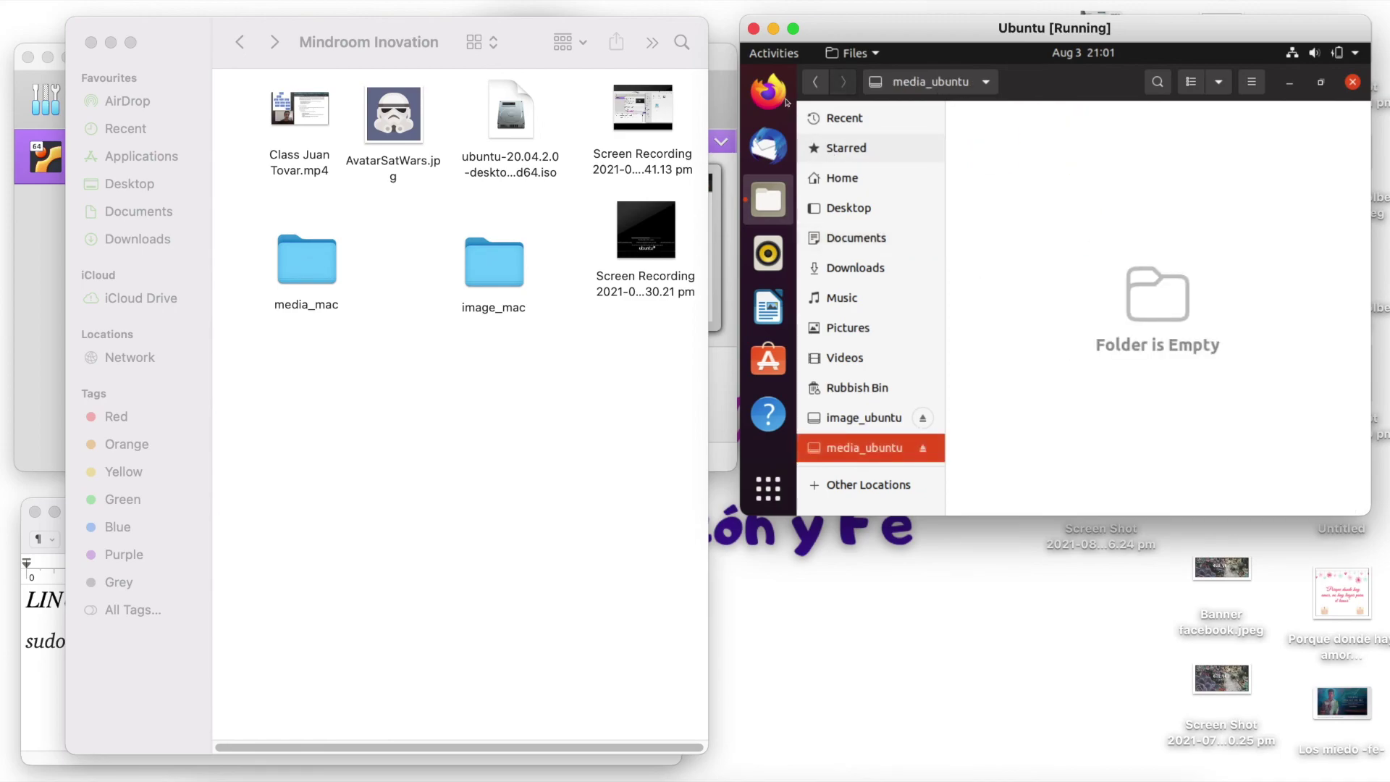
click(815, 82)
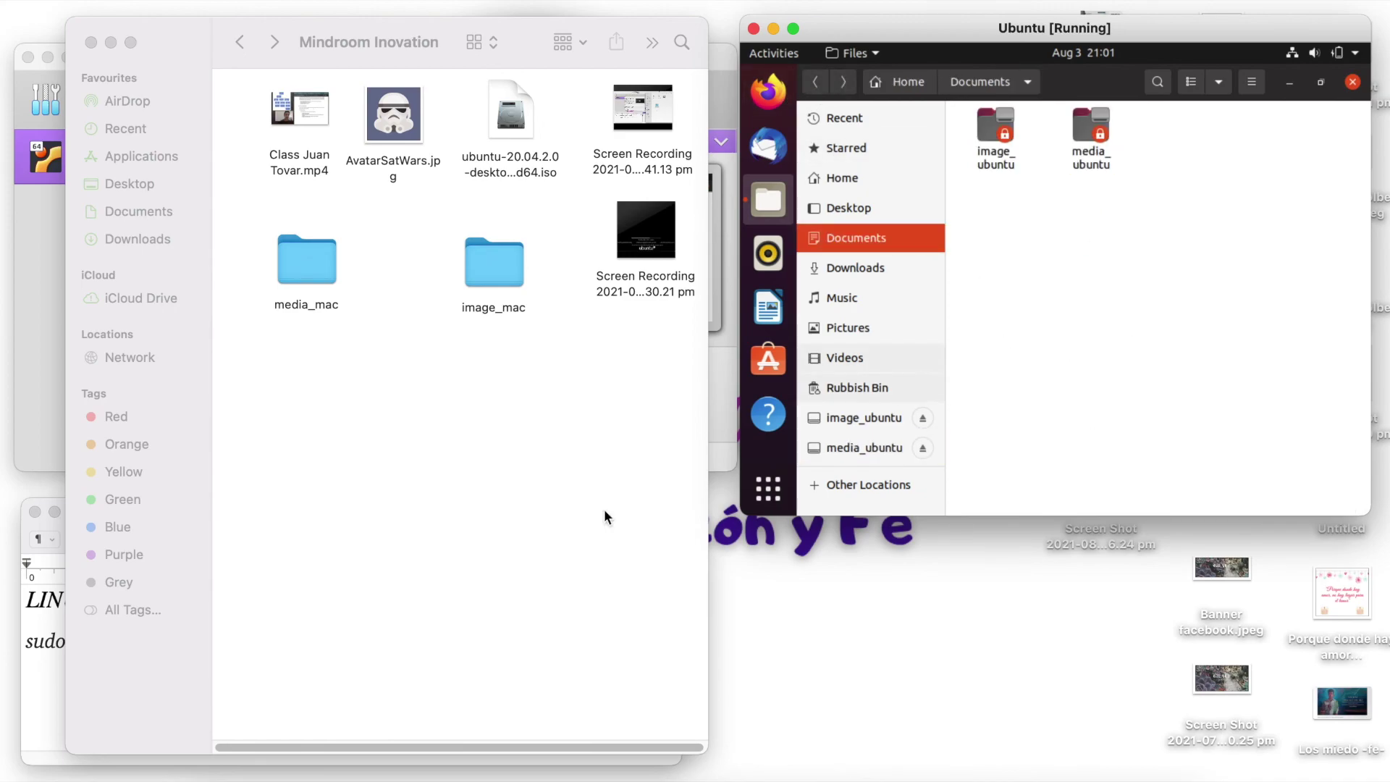
click(537, 506)
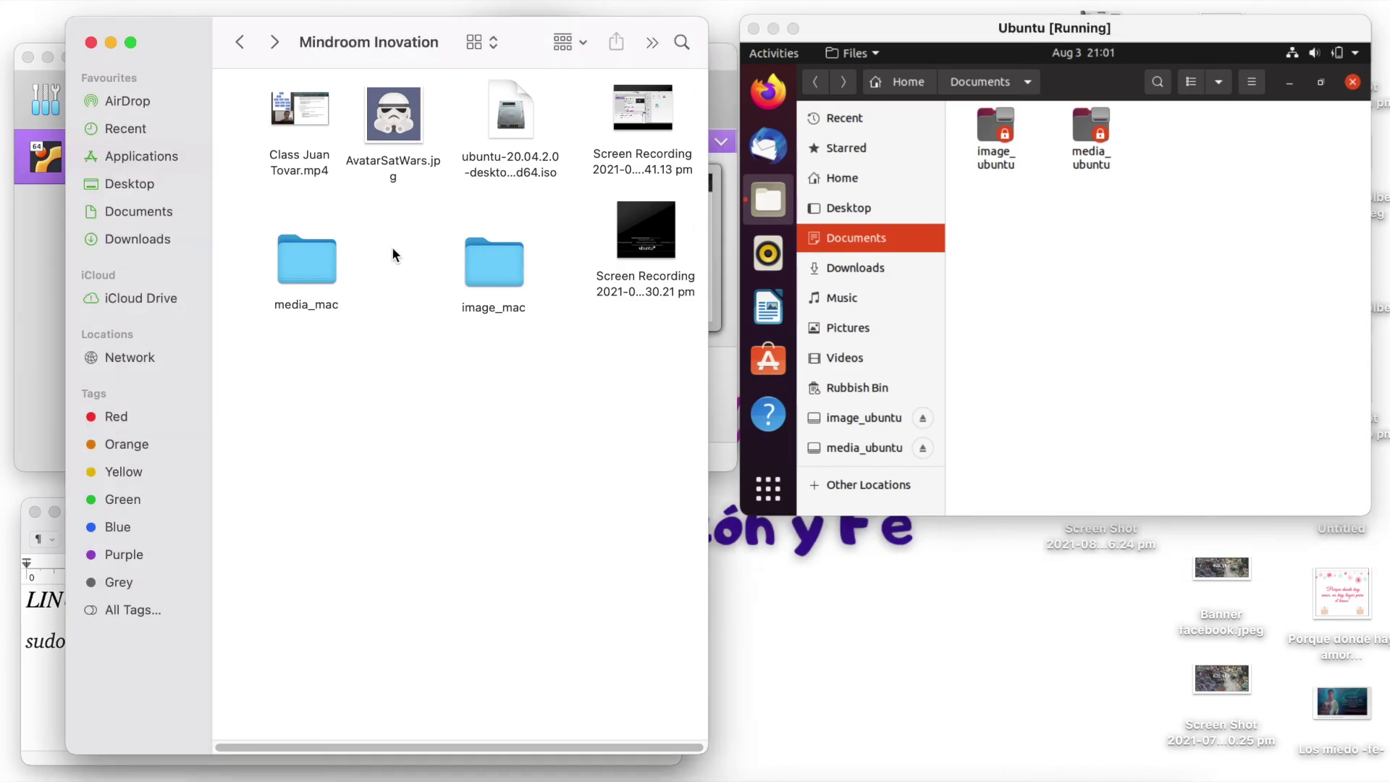
- Move the class .mp4 video into media_mac and AvatarSatWars.jpg into image_mac
drag(493, 262, 396, 259)
click(305, 130)
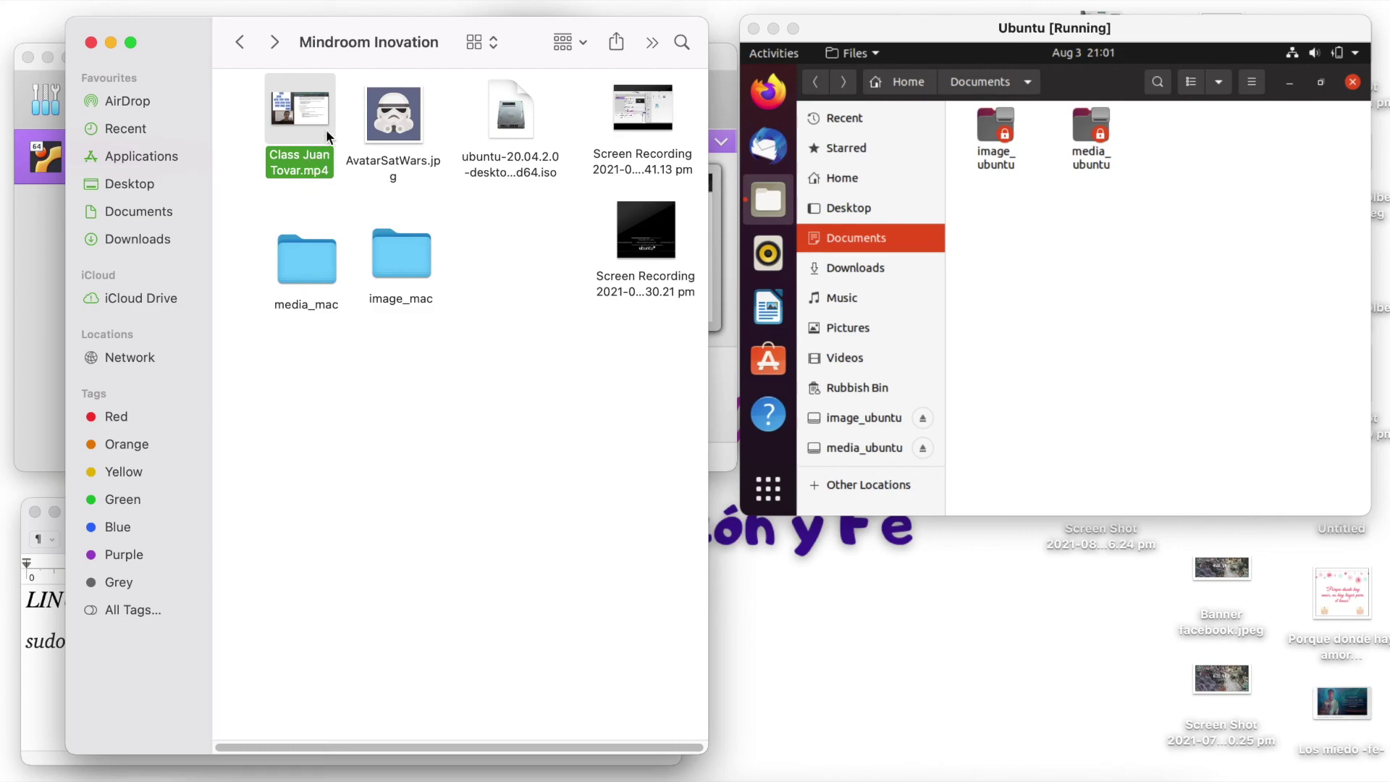
click(399, 135)
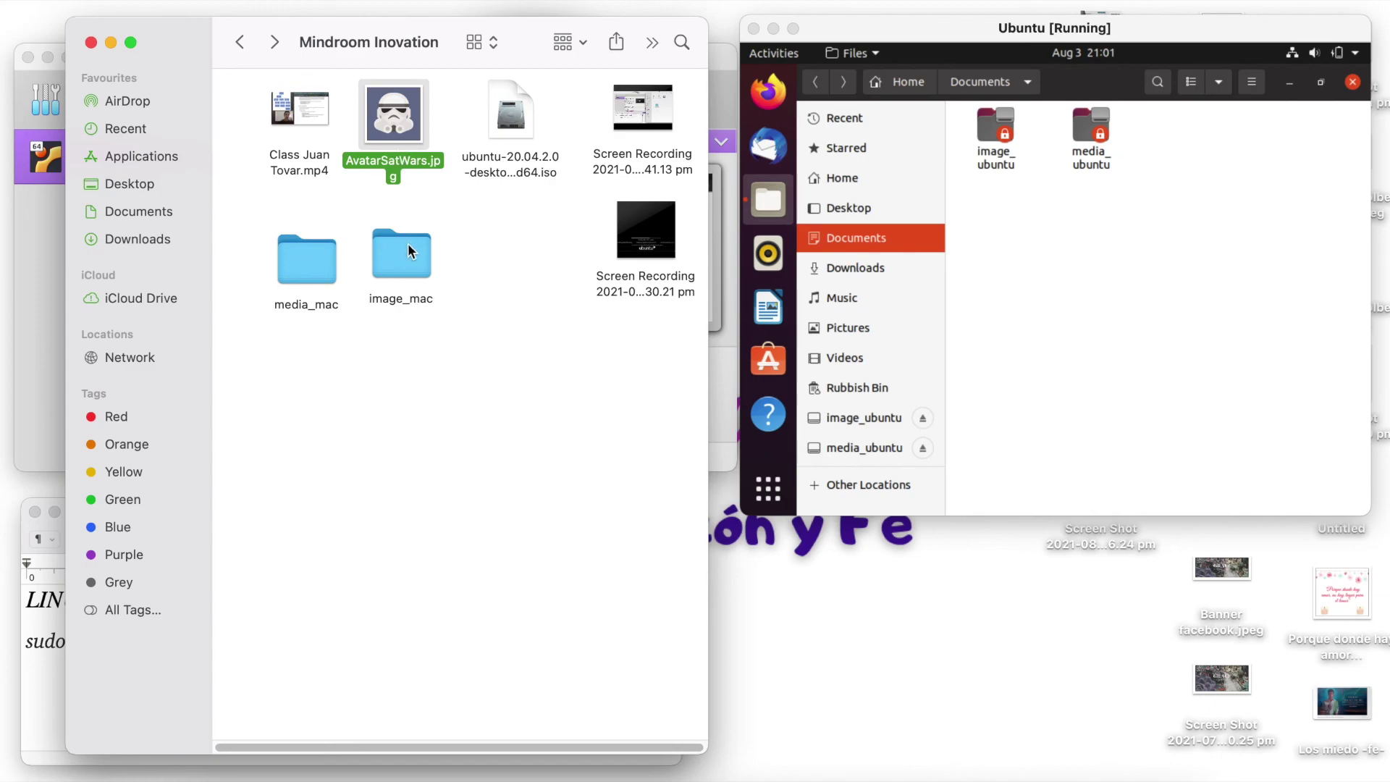
drag(289, 122, 305, 267)
click(391, 135)
drag(391, 135, 401, 255)
- Check that media_mac holds the video and image_mac holds AvatarSatWars.jpg, then close its preview
double_click(316, 254)
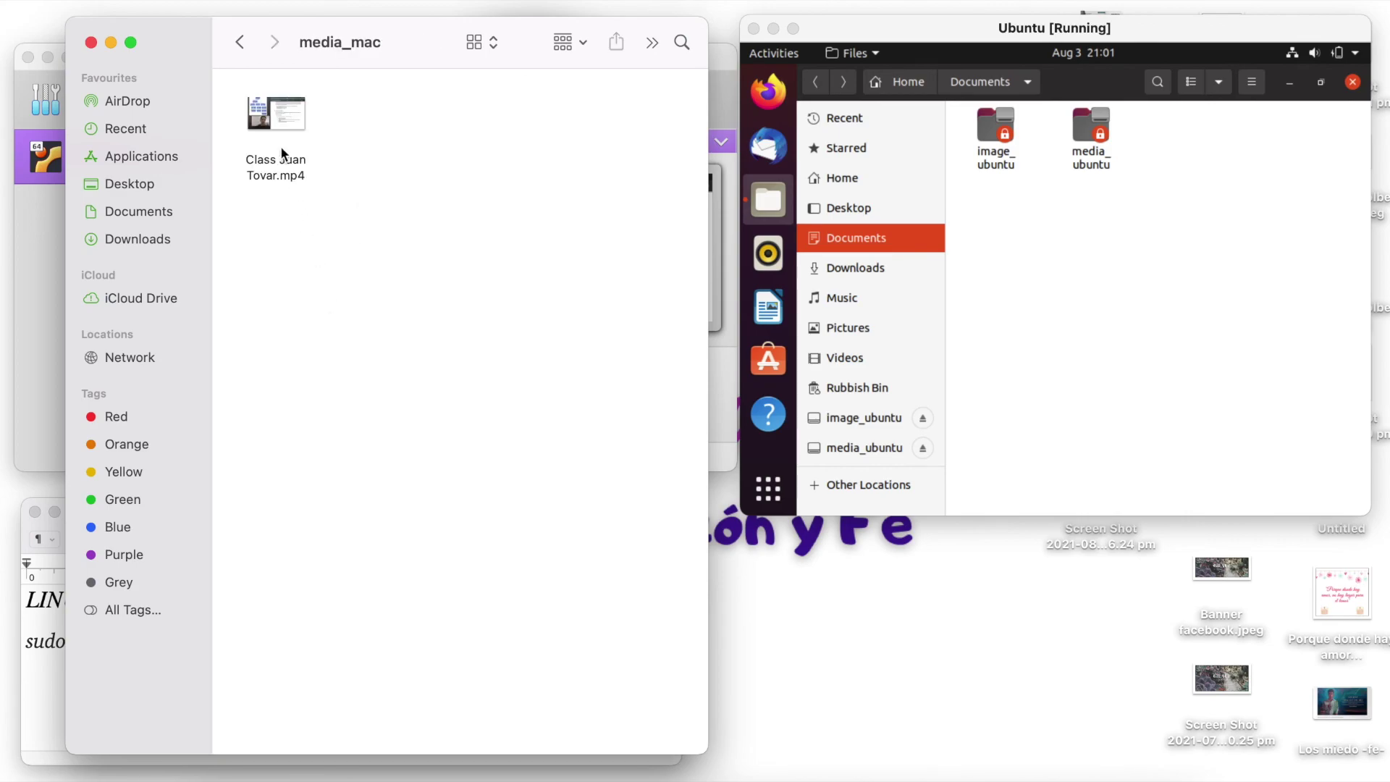
click(241, 41)
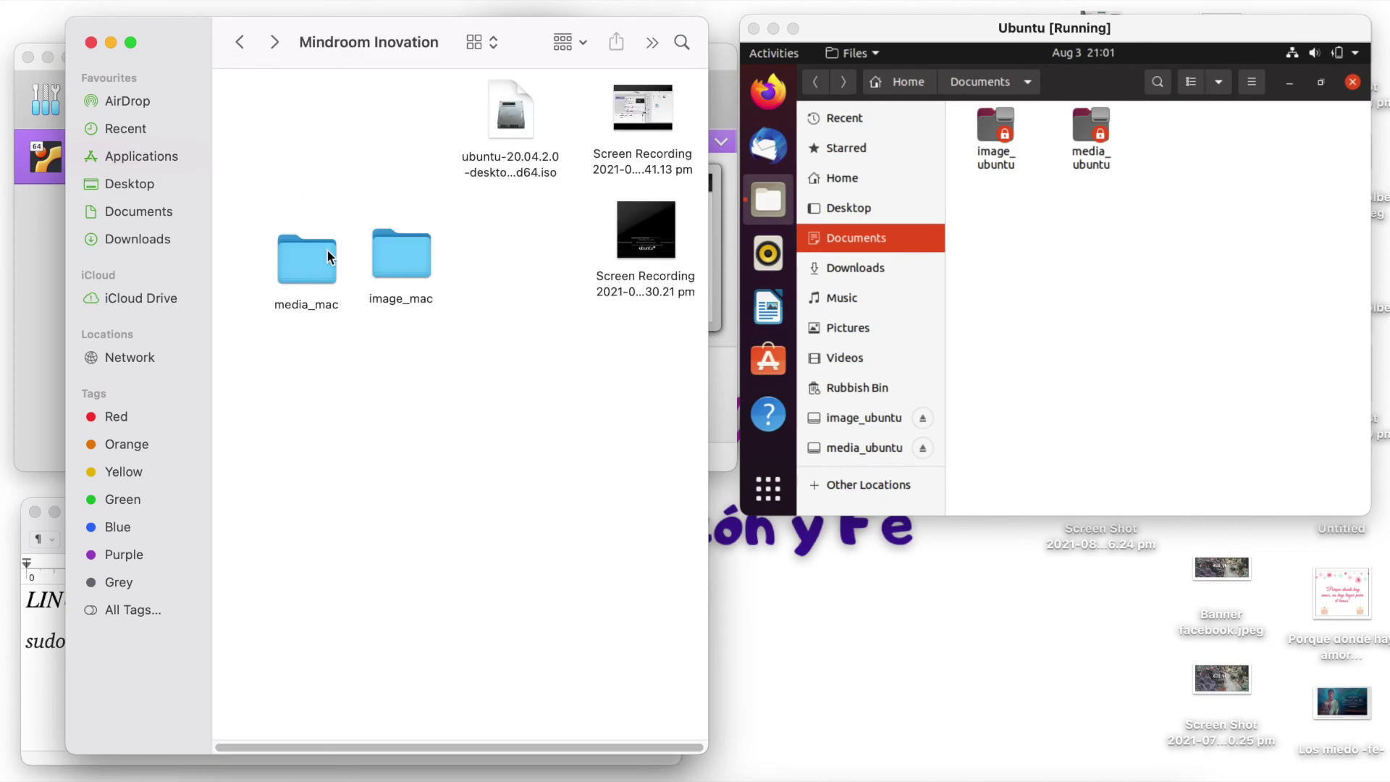
mouse_move(311, 246)
mouse_down()
mouse_move(294, 216)
mouse_move(290, 232)
mouse_up()
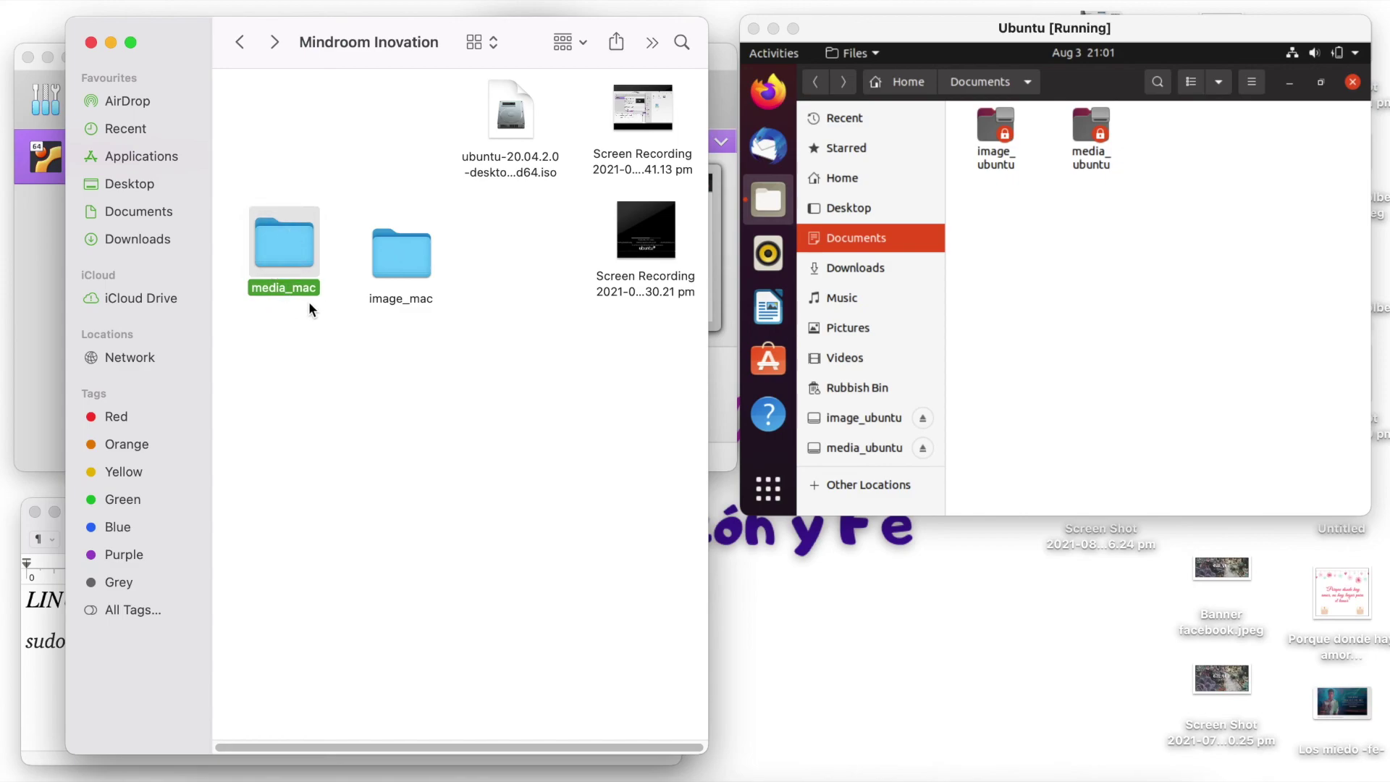
double_click(414, 272)
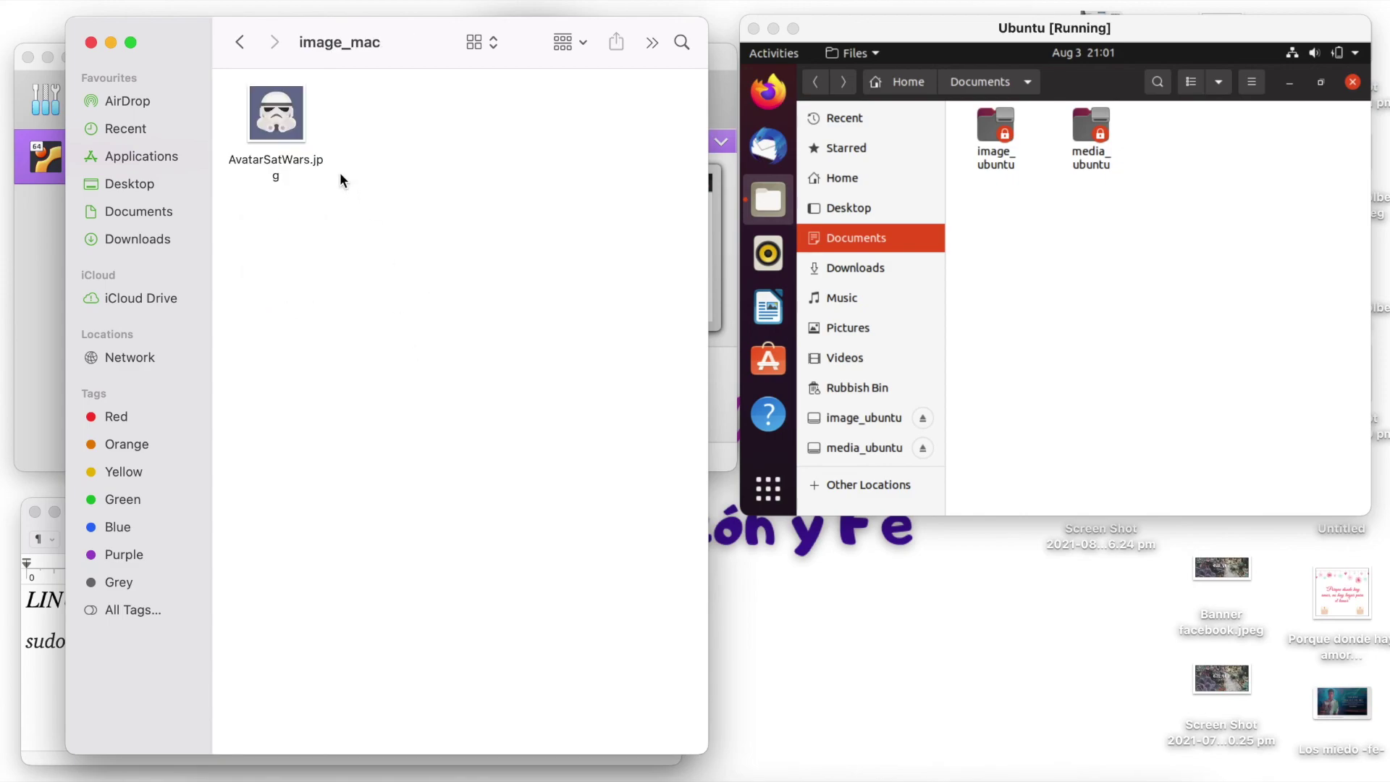
click(302, 120)
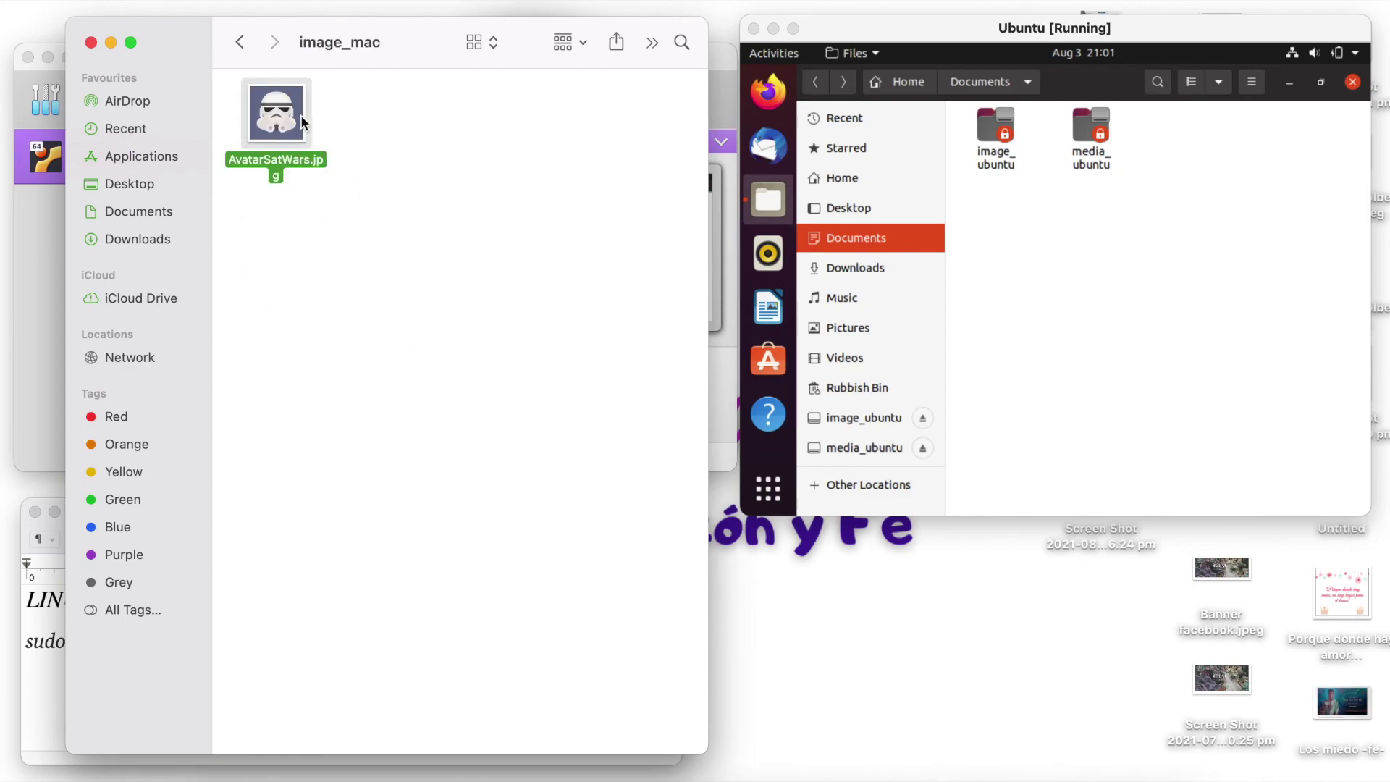
click(241, 43)
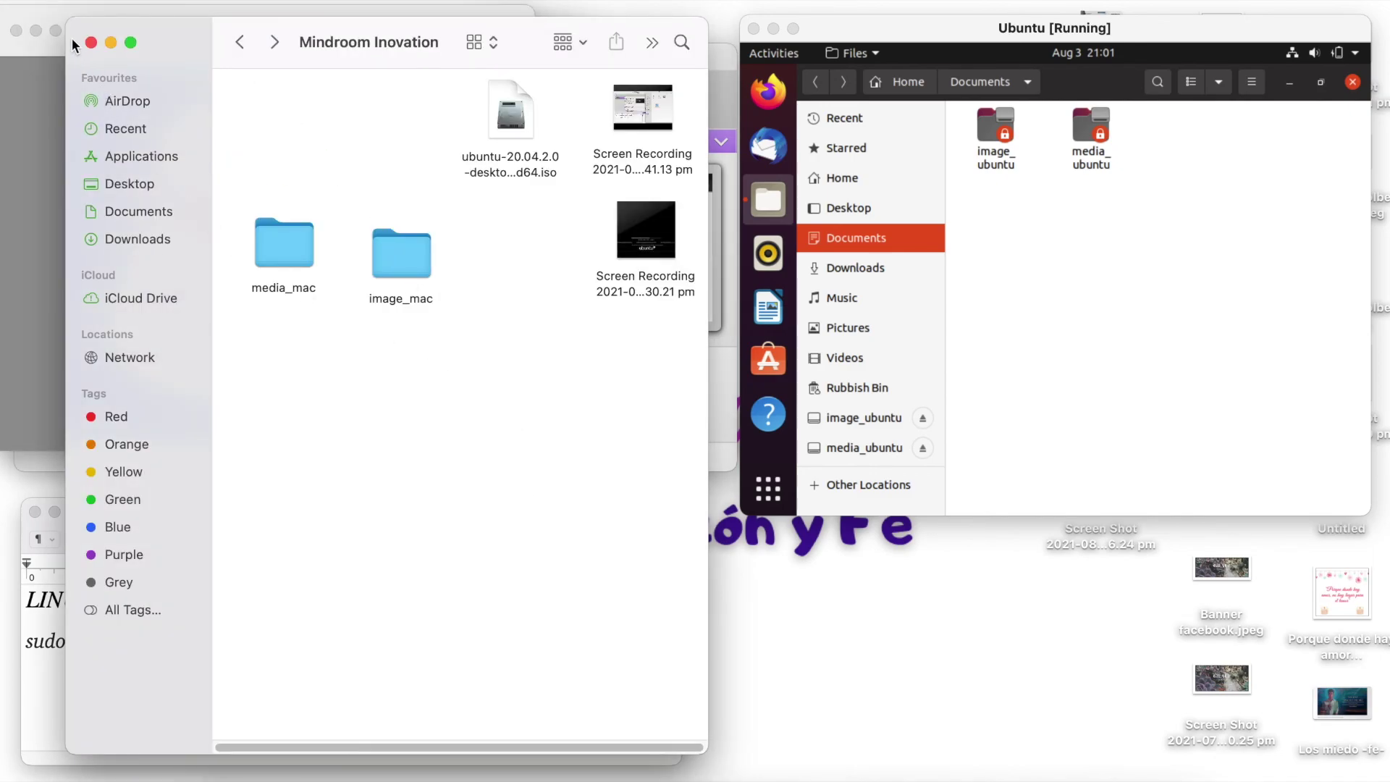
click(61, 23)
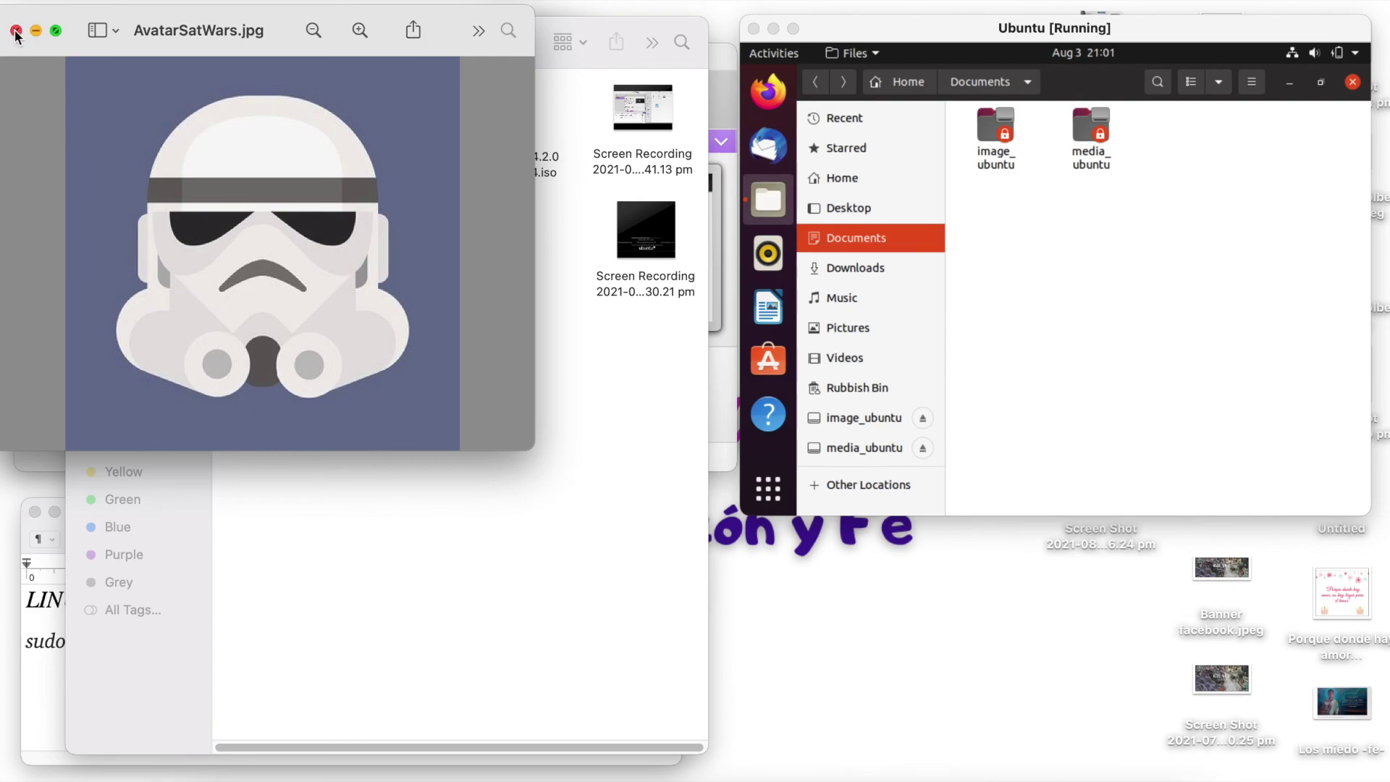
click(16, 31)
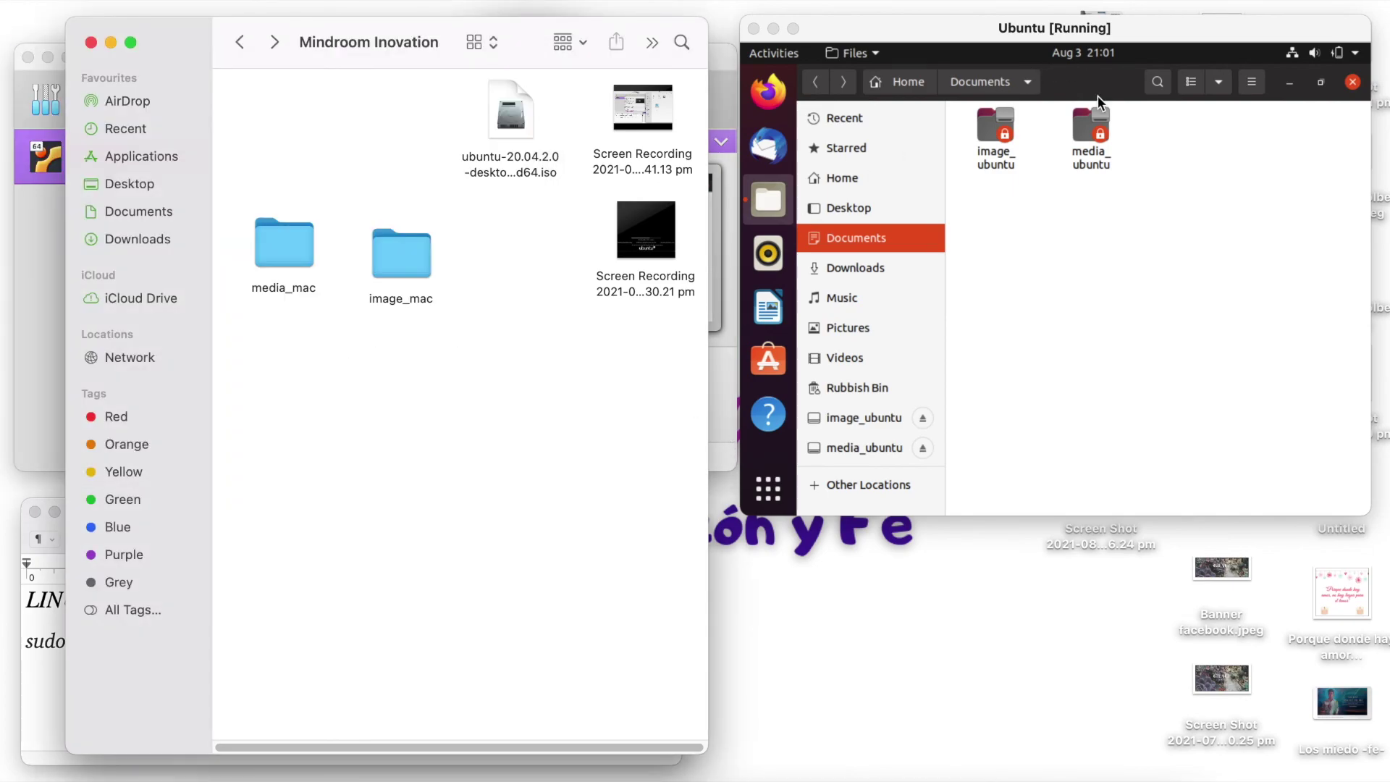
click(1126, 357)
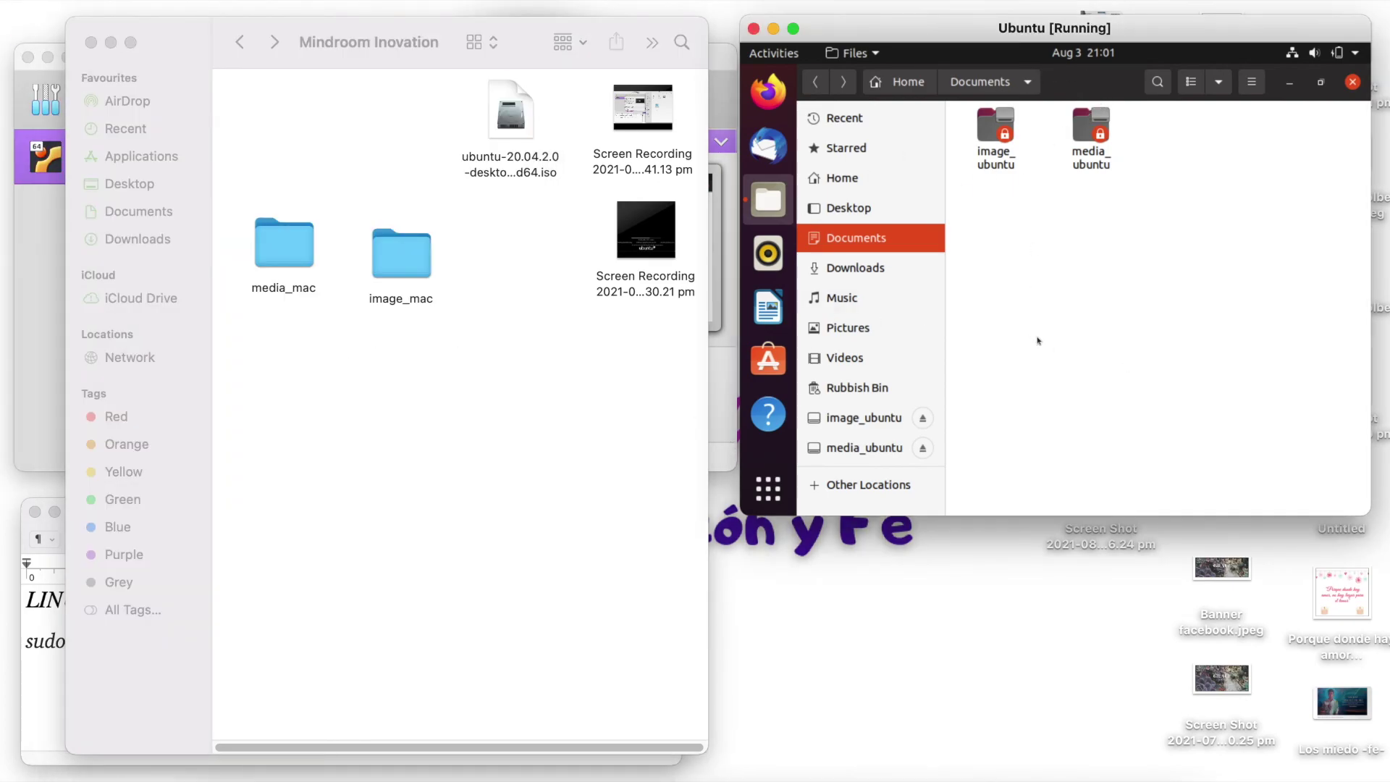
double_click(991, 141)
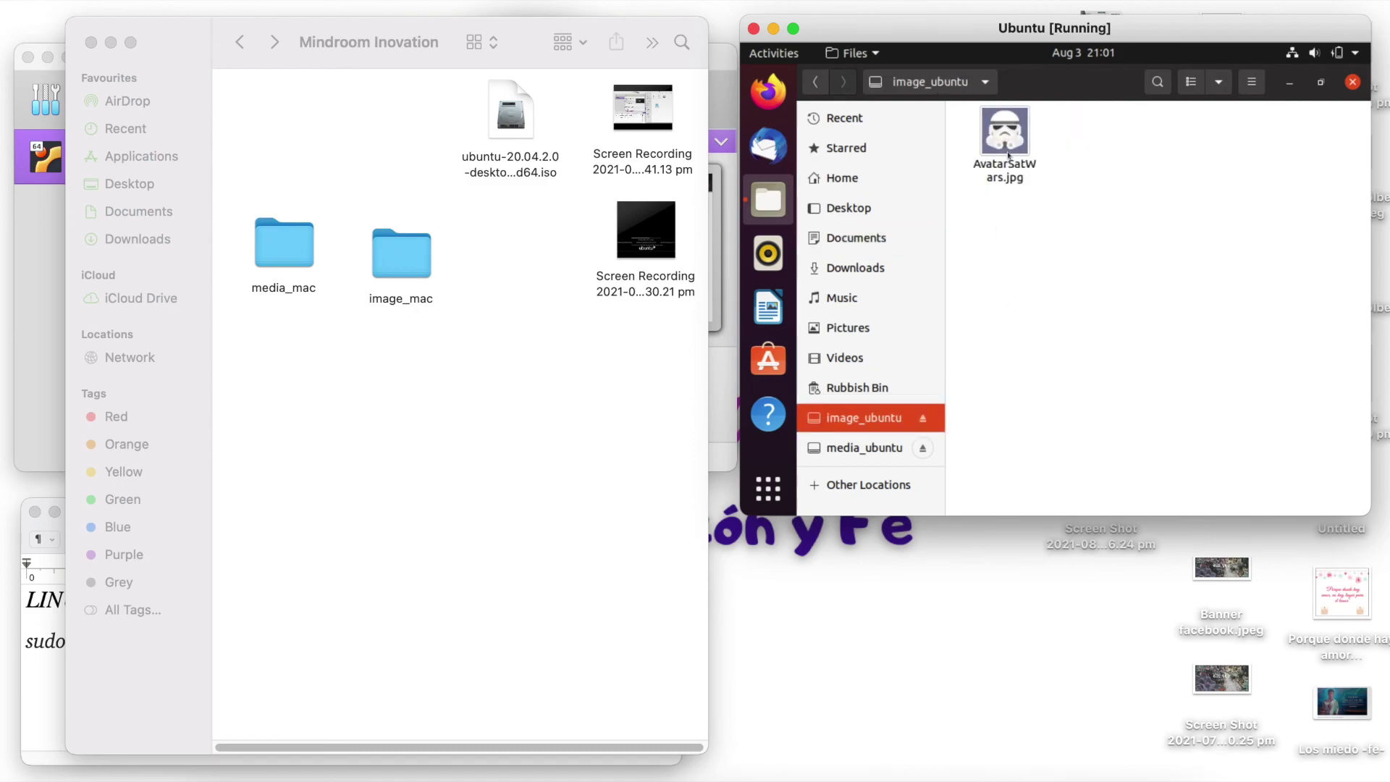
click(1008, 147)
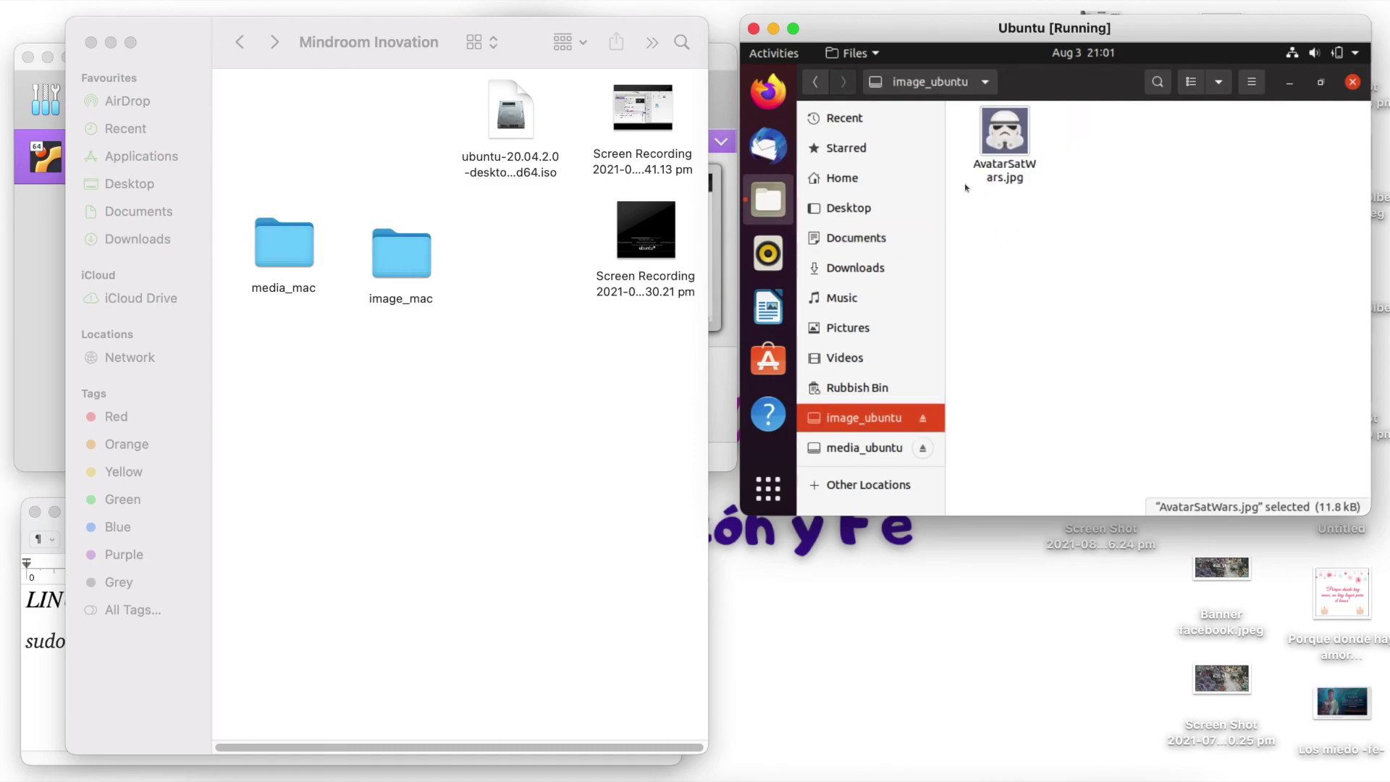
click(815, 81)
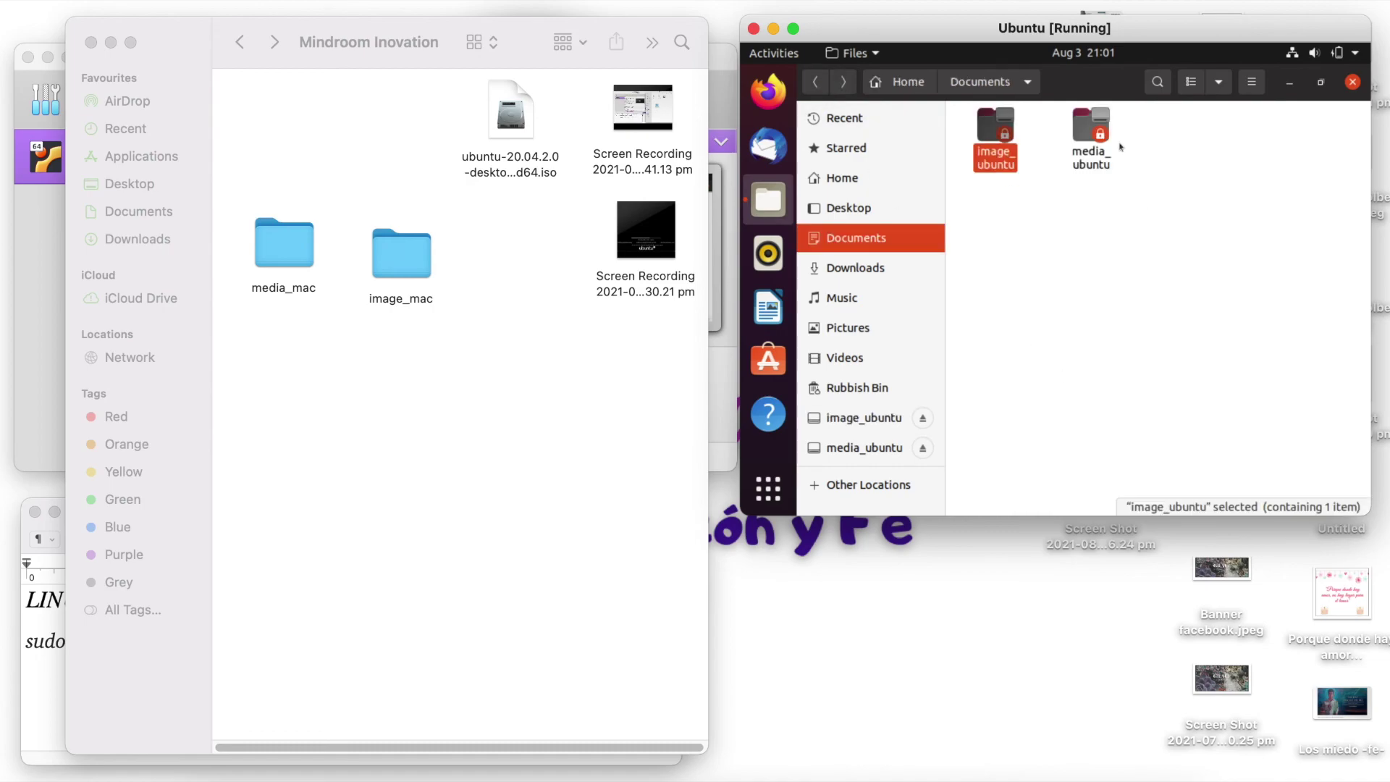
double_click(1091, 147)
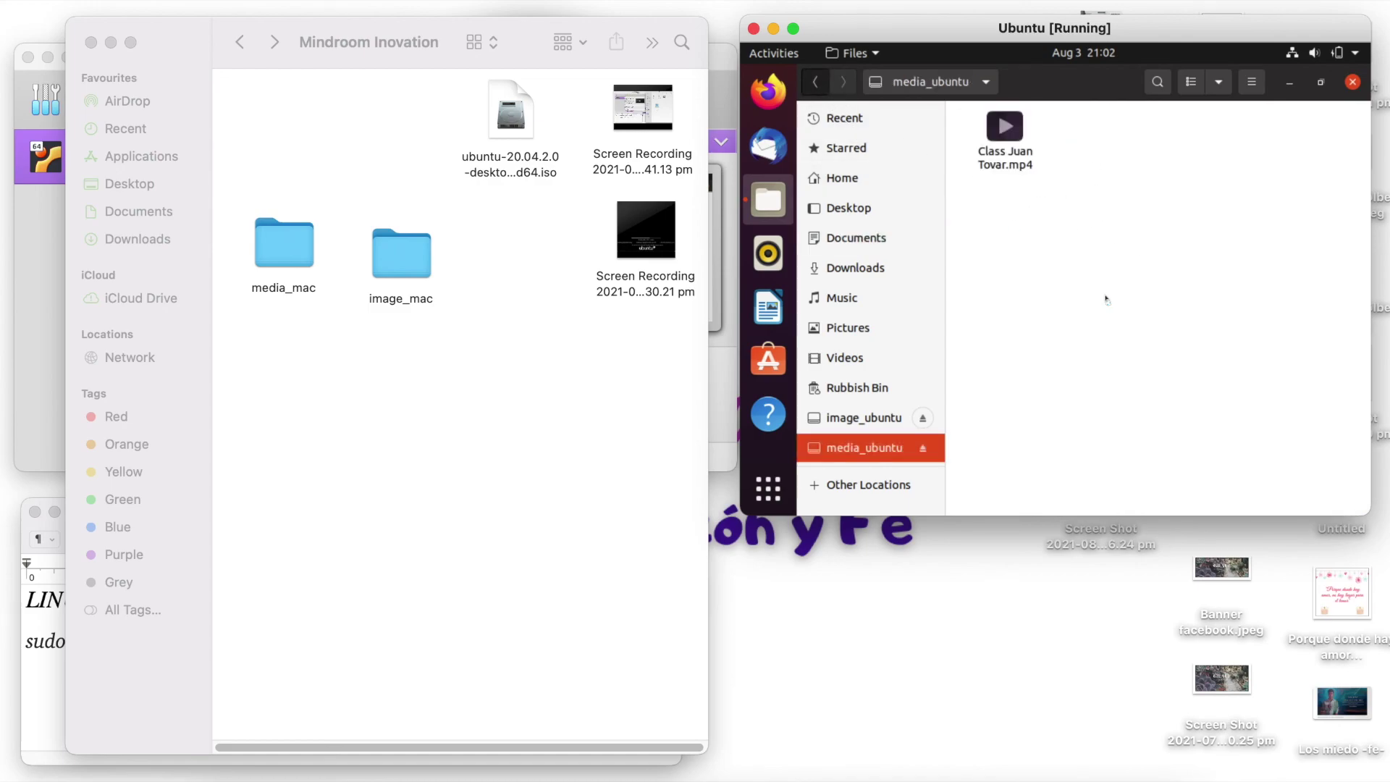
key(alt+Left)
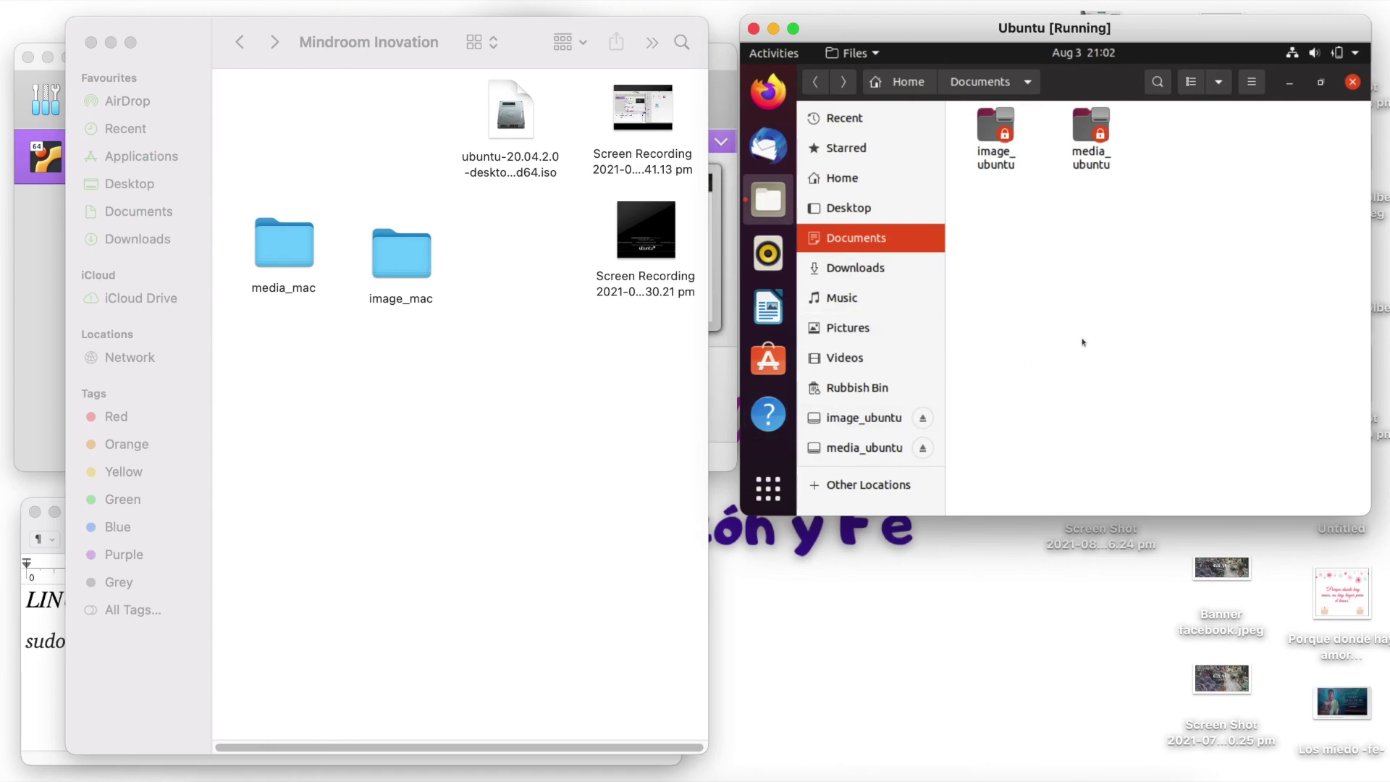
drag(969, 28, 968, 33)
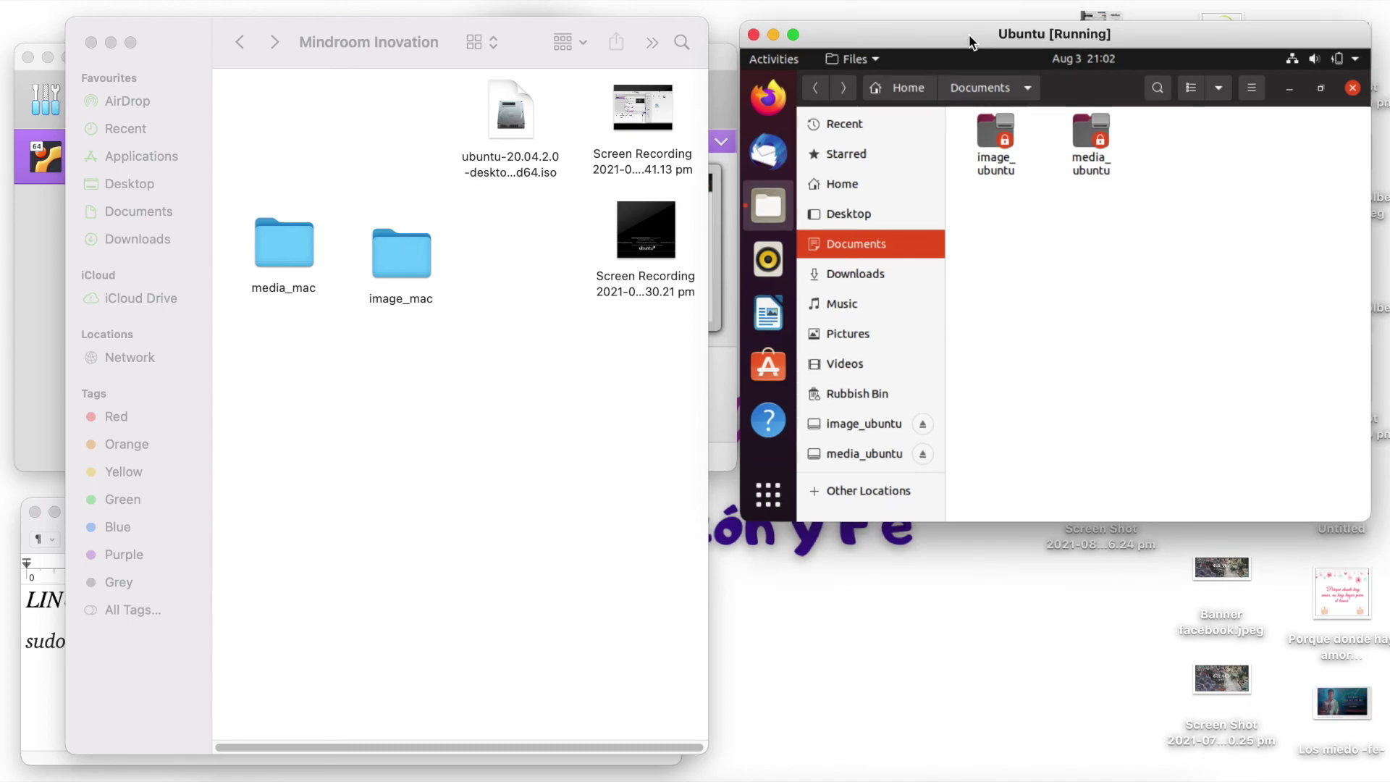
click(639, 482)
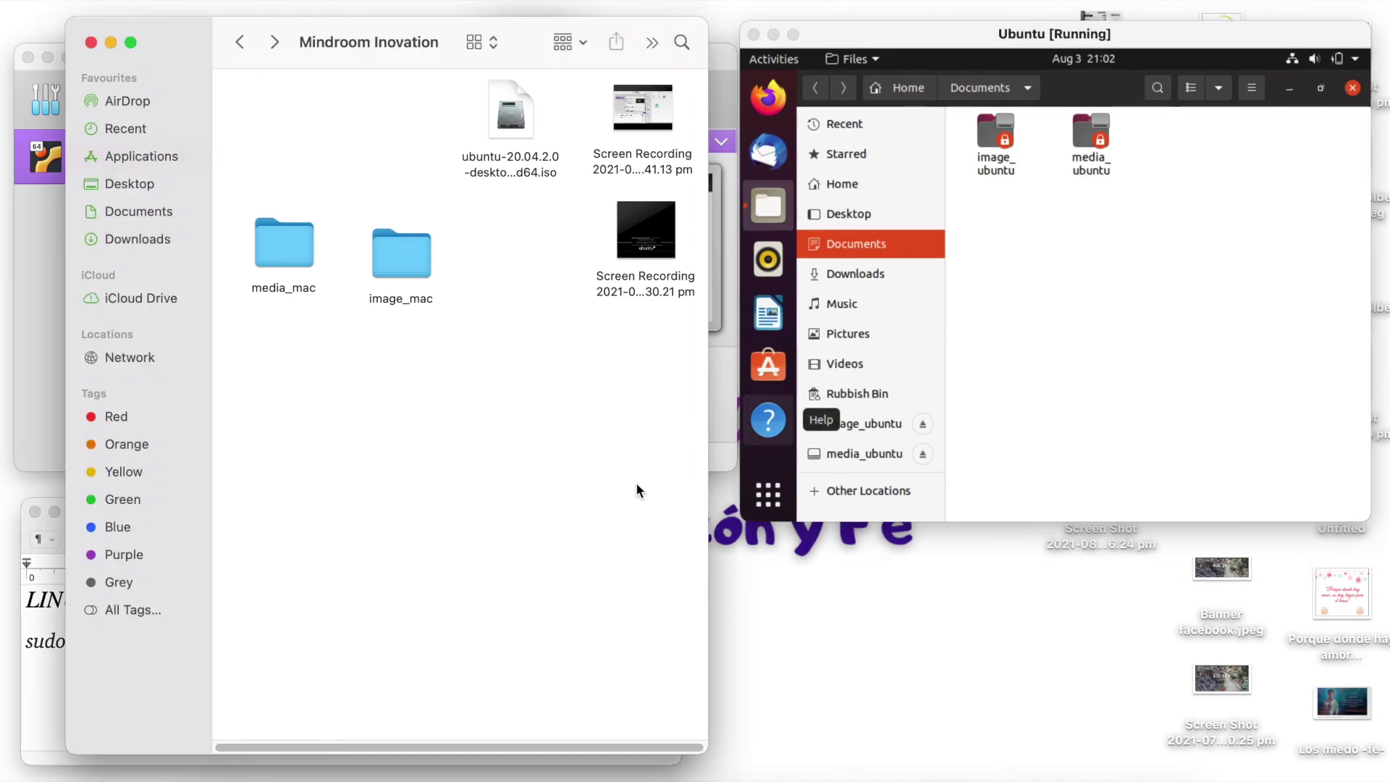
click(1088, 370)
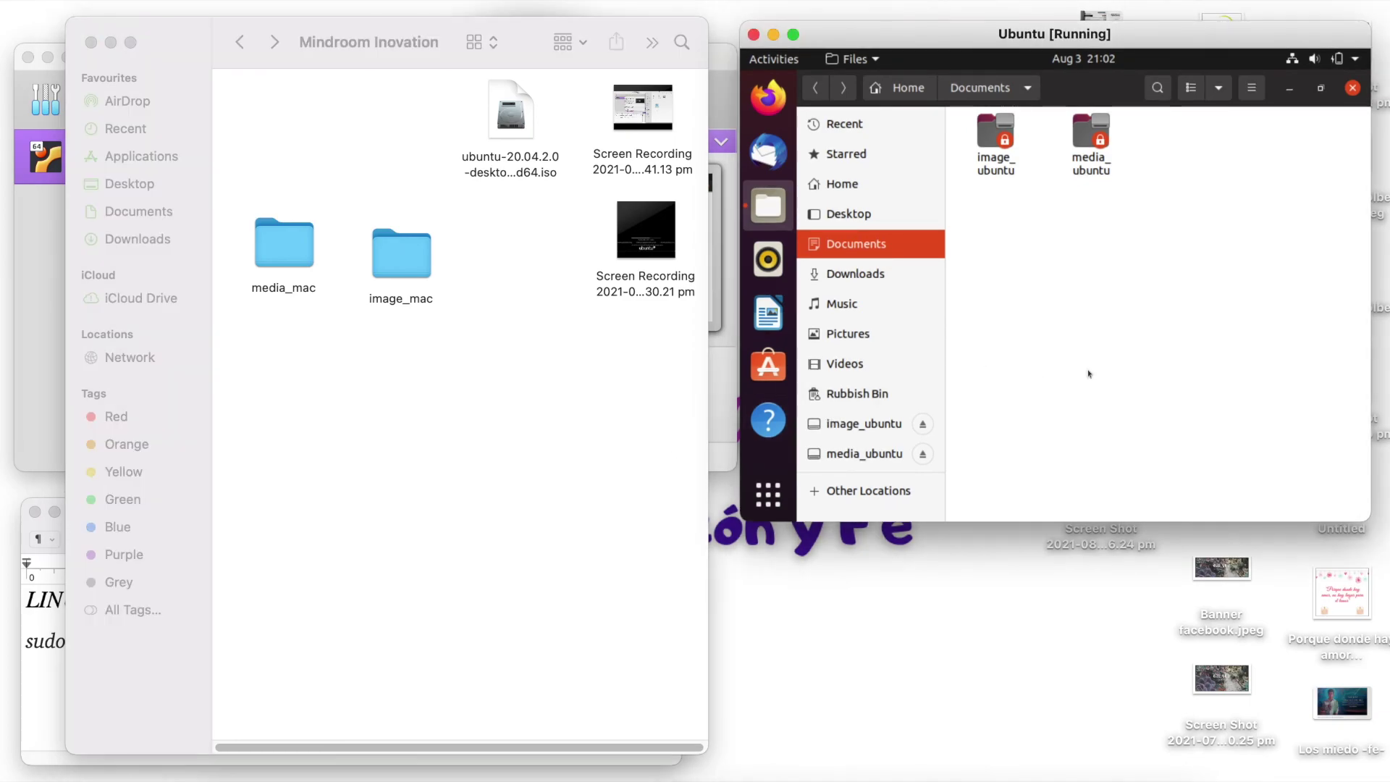